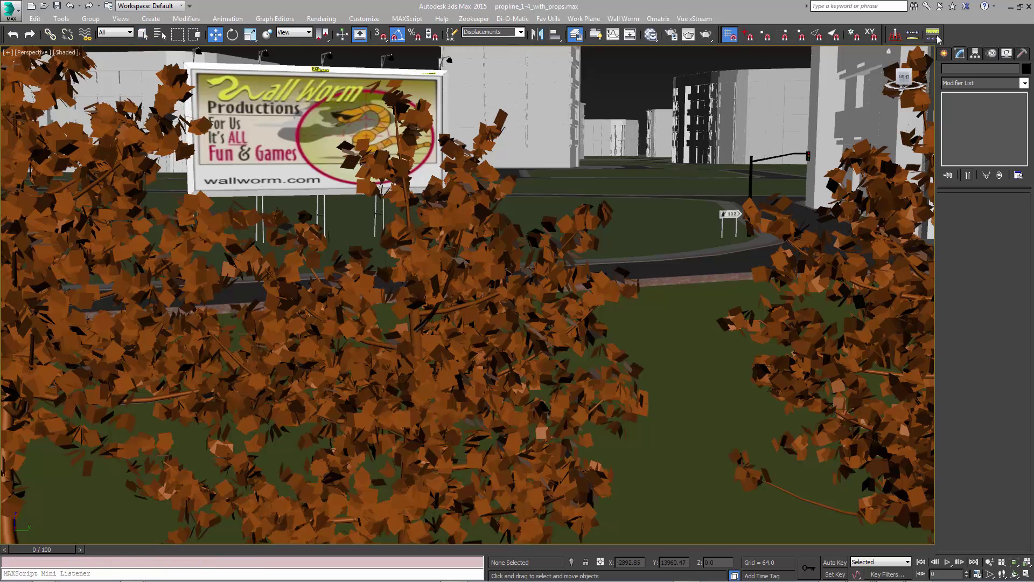
Open the Spacing Tool and select the curved park bench, drinking fountain and lamp post near the trees.
left_click(933, 35)
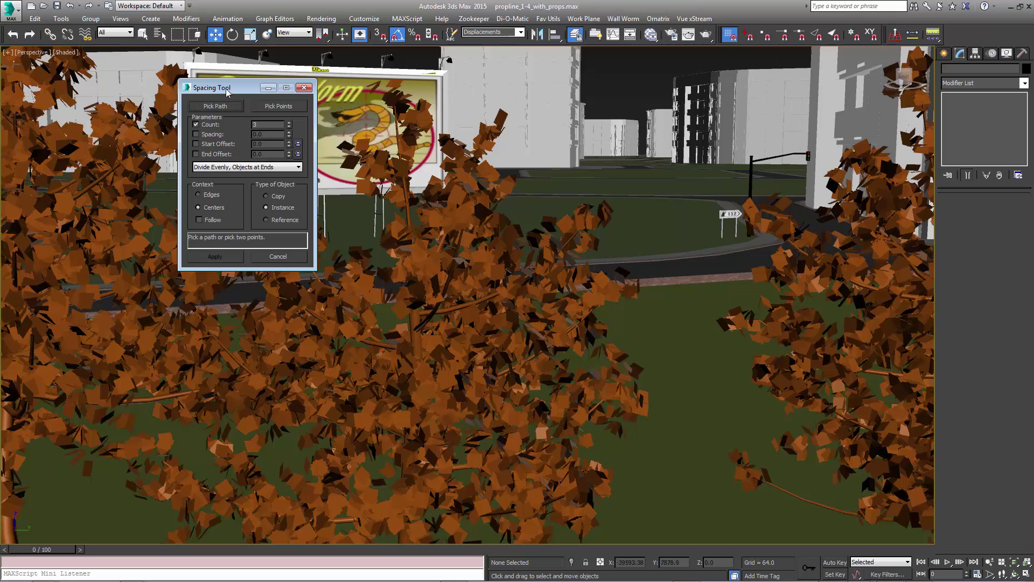
left_click_drag(225, 92, 102, 86)
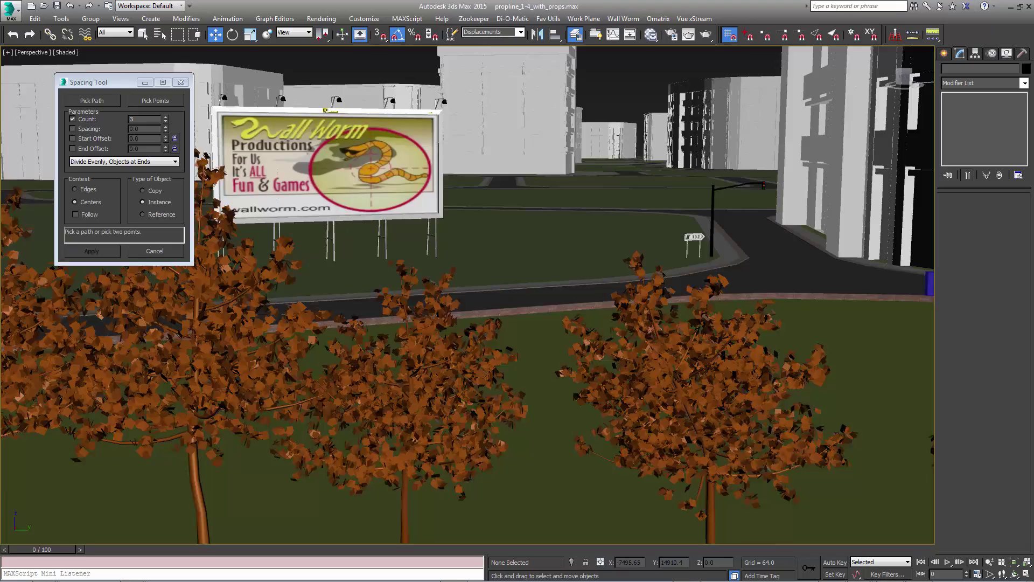
scroll(420, 439, "down", 4)
middle_click_drag(435, 471, 503, 383)
scroll(540, 352, "down", 3)
middle_click_drag(390, 404, 461, 265)
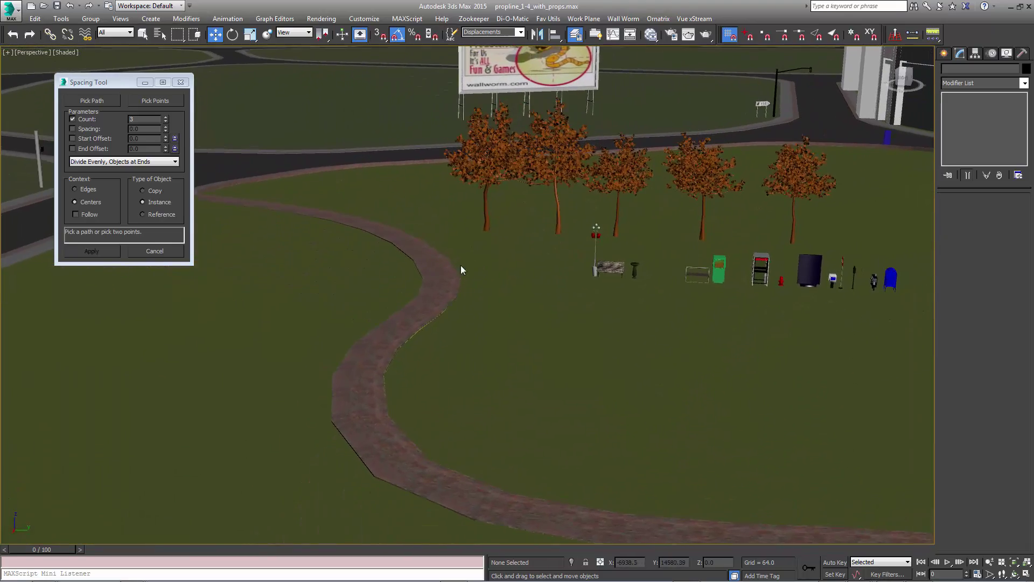
scroll(462, 269, "up", 1)
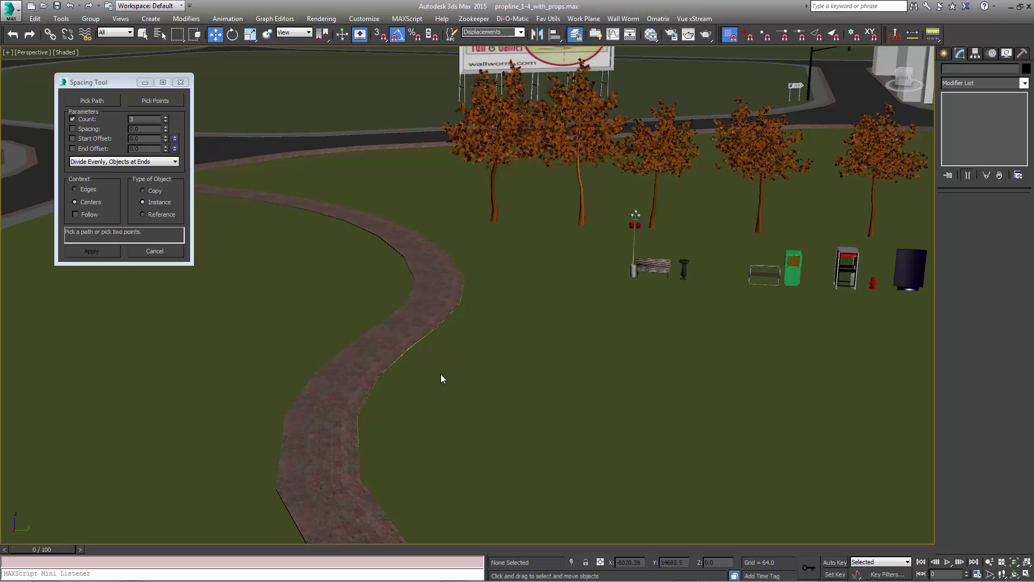
left_click_drag(397, 344, 413, 352)
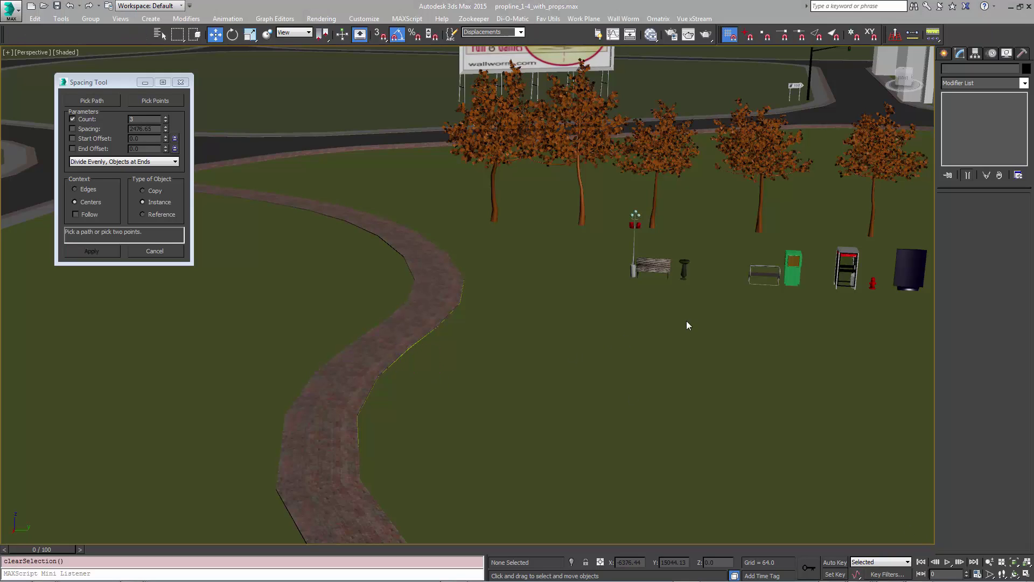
left_click_drag(617, 244, 617, 244)
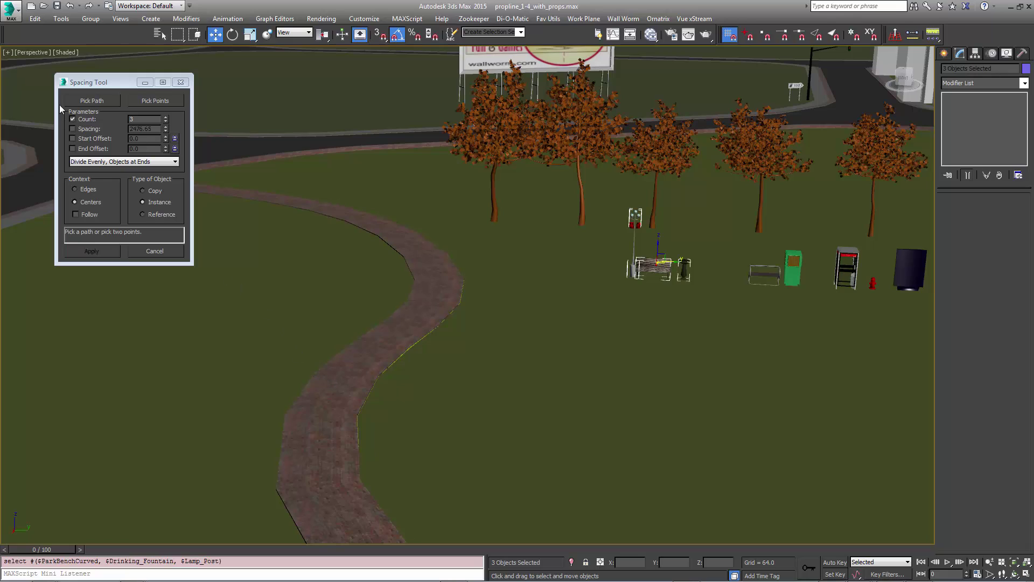
Assign the PathAcrossPark spline as the Spacing Tool's path for the selected props.
left_click(92, 102)
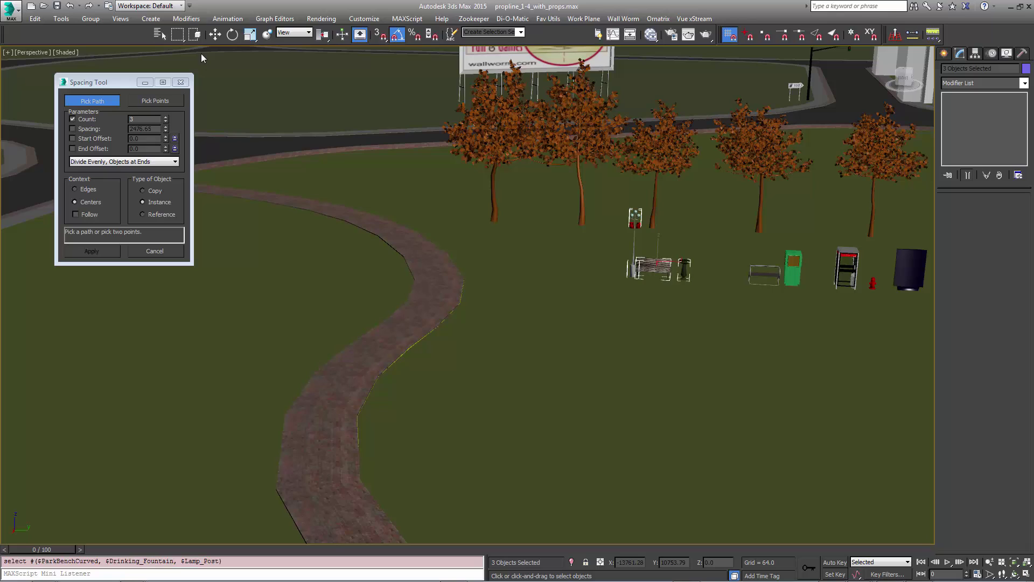
left_click(159, 34)
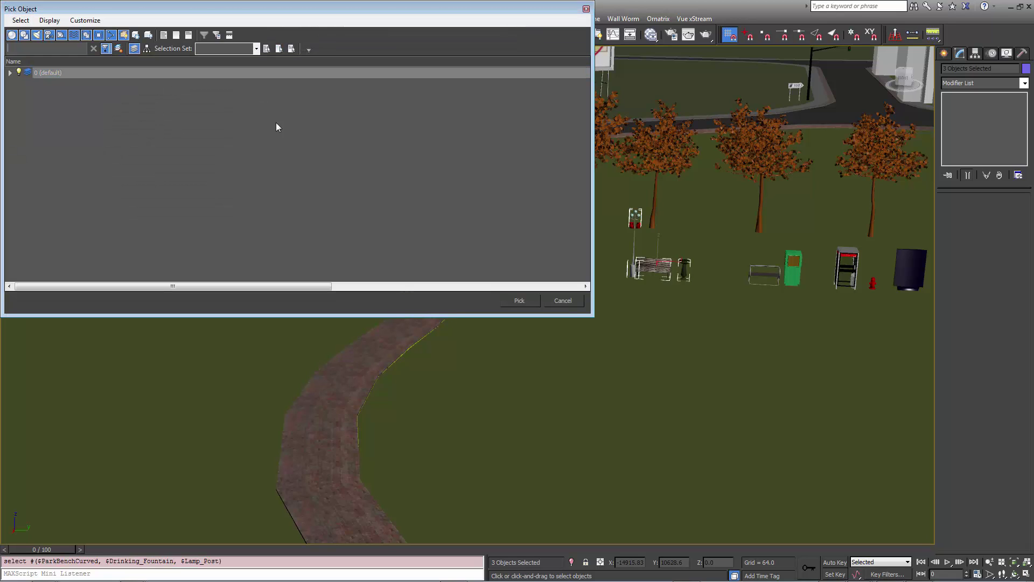
left_click(10, 73)
left_click(59, 83)
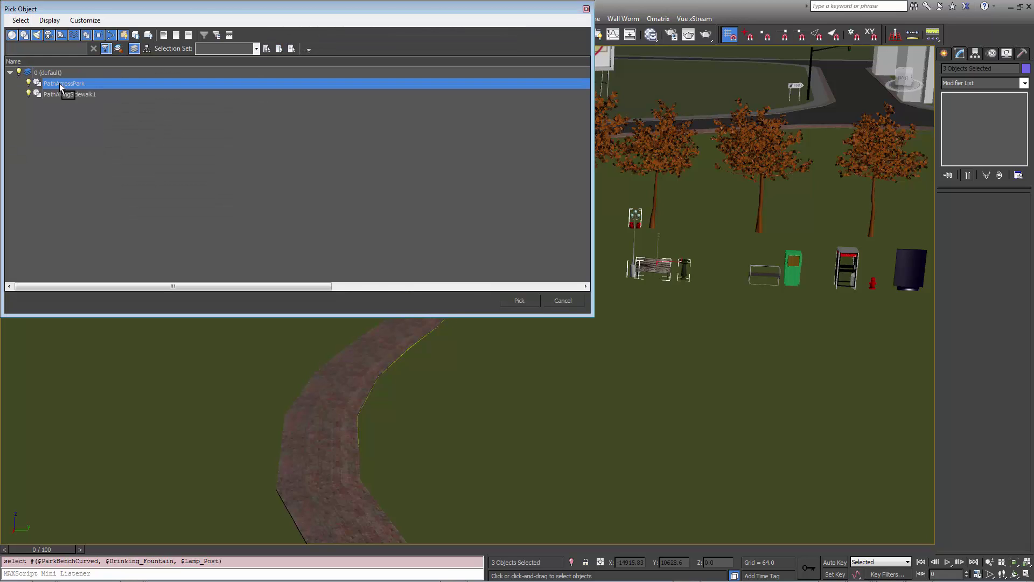
left_click(532, 304)
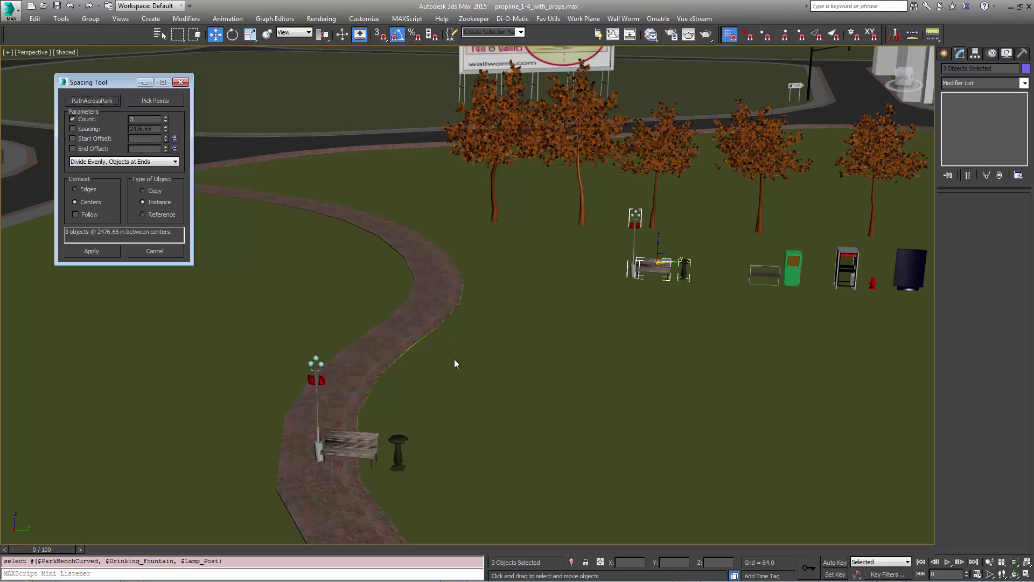
Preview how the Spacing Tool distributes the props along the park path, and cancel it without applying.
left_click_drag(106, 84, 61, 270)
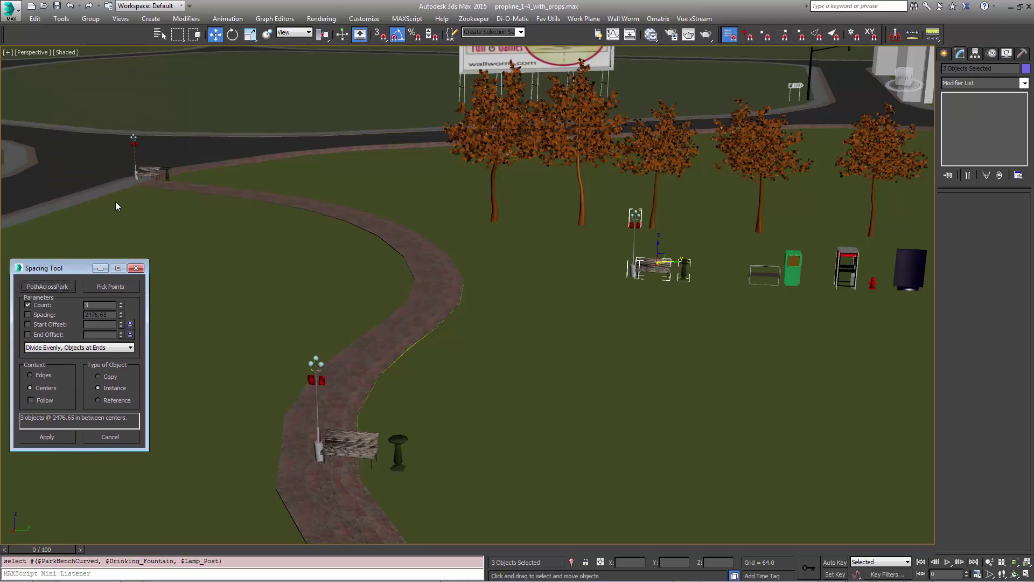
middle_click_drag(435, 337, 431, 348, "alt")
left_click_drag(43, 268, 58, 213)
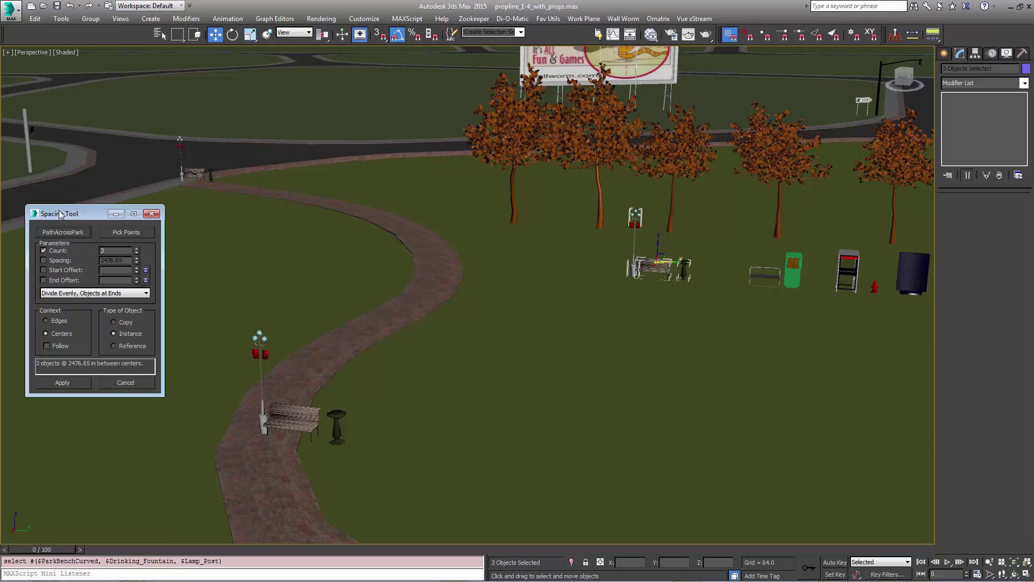
middle_click_drag(348, 338, 374, 339)
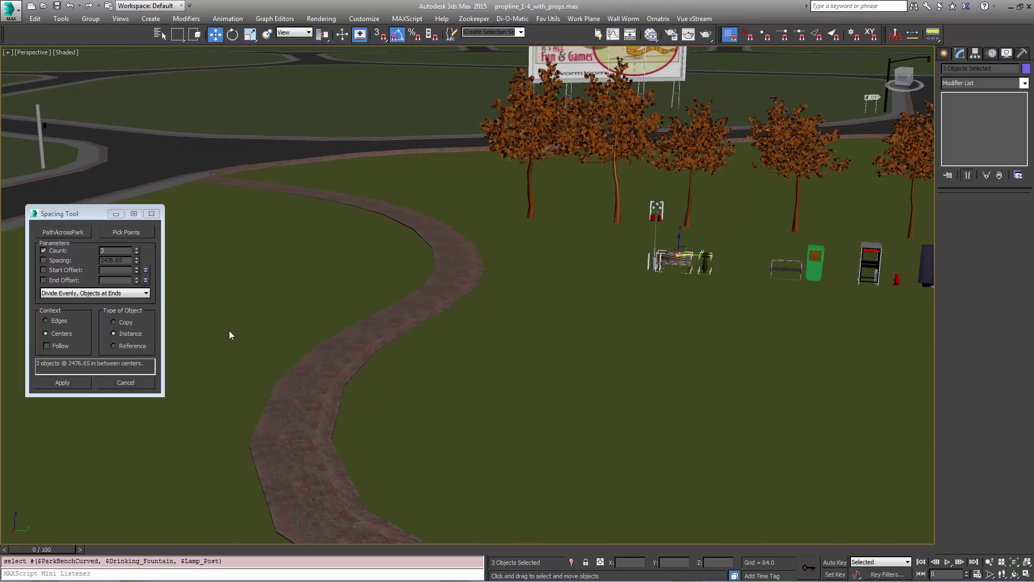
left_click(63, 230)
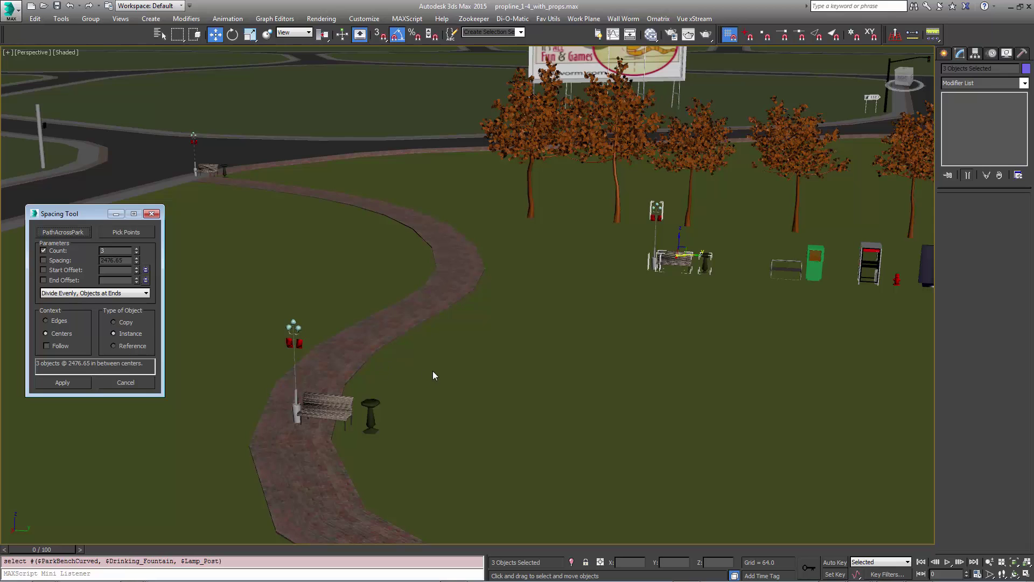
middle_click_drag(432, 371, 451, 362, "alt")
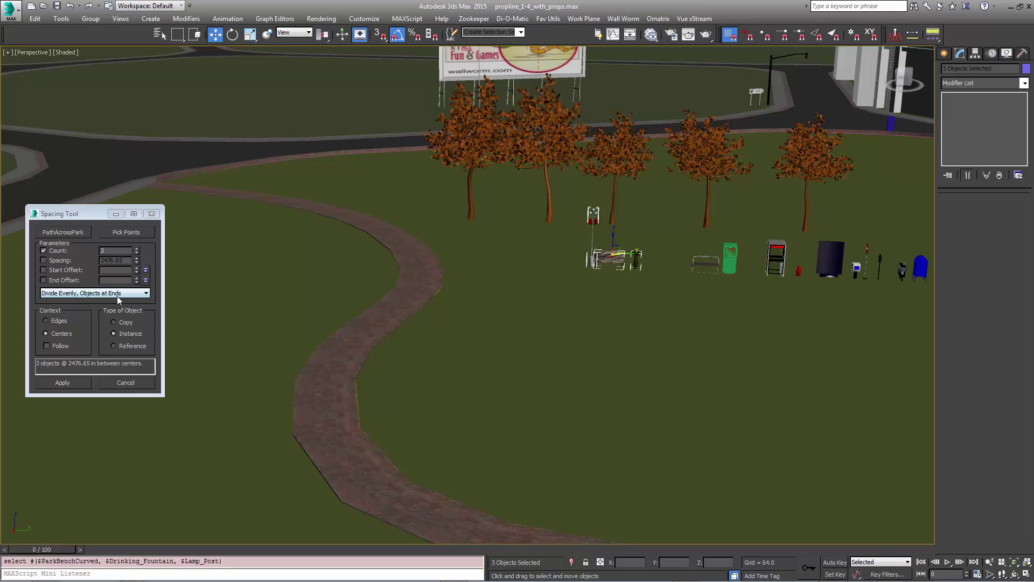
left_click(125, 382)
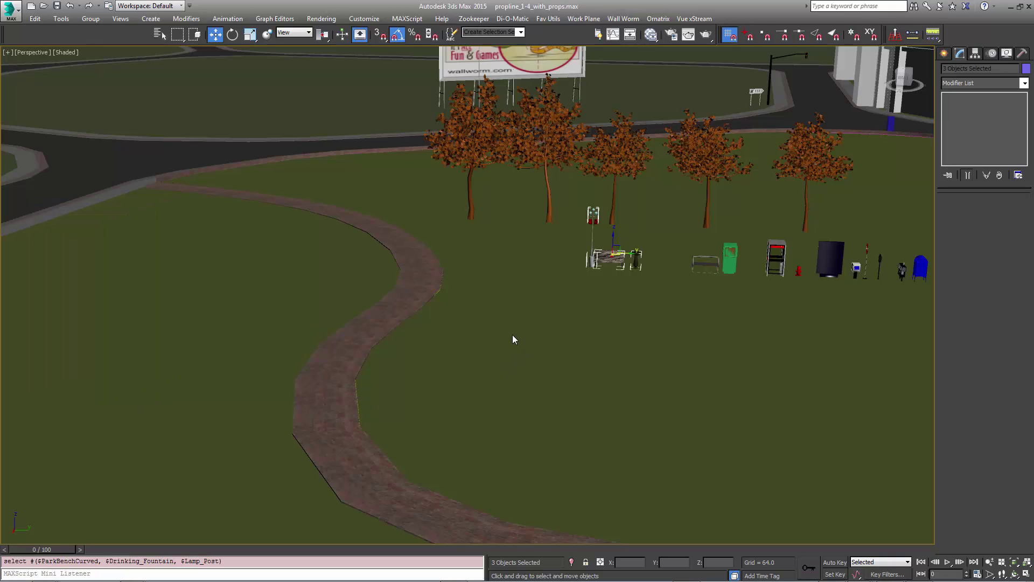
Create a Wall Worm PropLine from the park bench, drinking fountain and lamp post together with the PathAcrossPark spline.
middle_click_drag(509, 336, 487, 349)
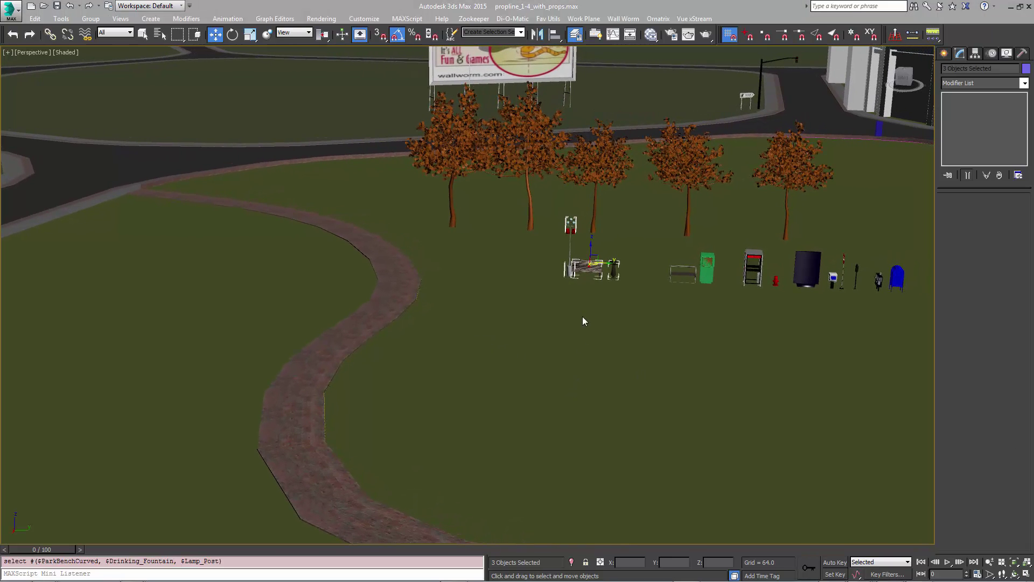
mouse_move(583, 321)
middle_mouse_down()
mouse_move(565, 300)
mouse_move(596, 336)
middle_mouse_up()
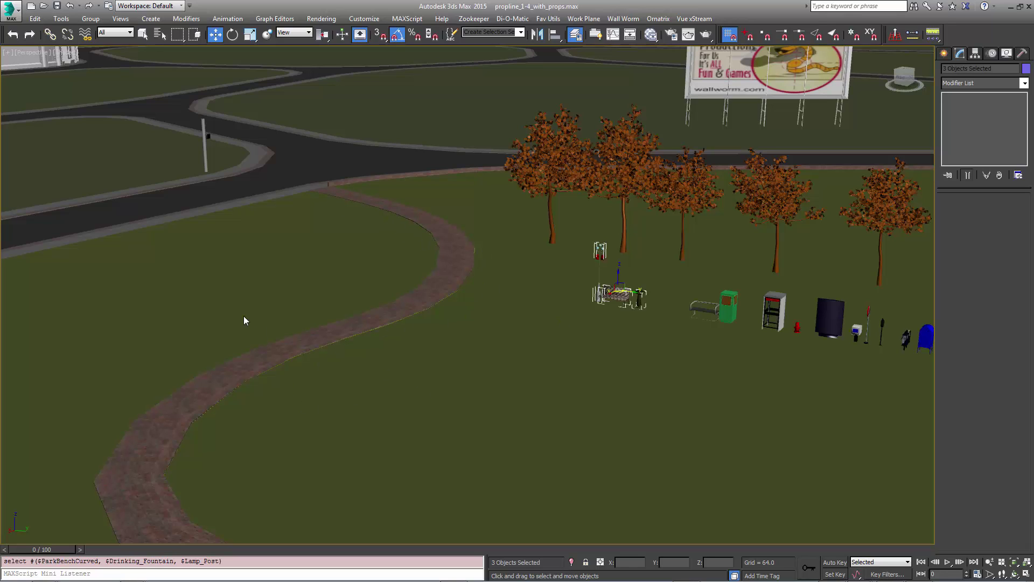
scroll(394, 334, "up", 3)
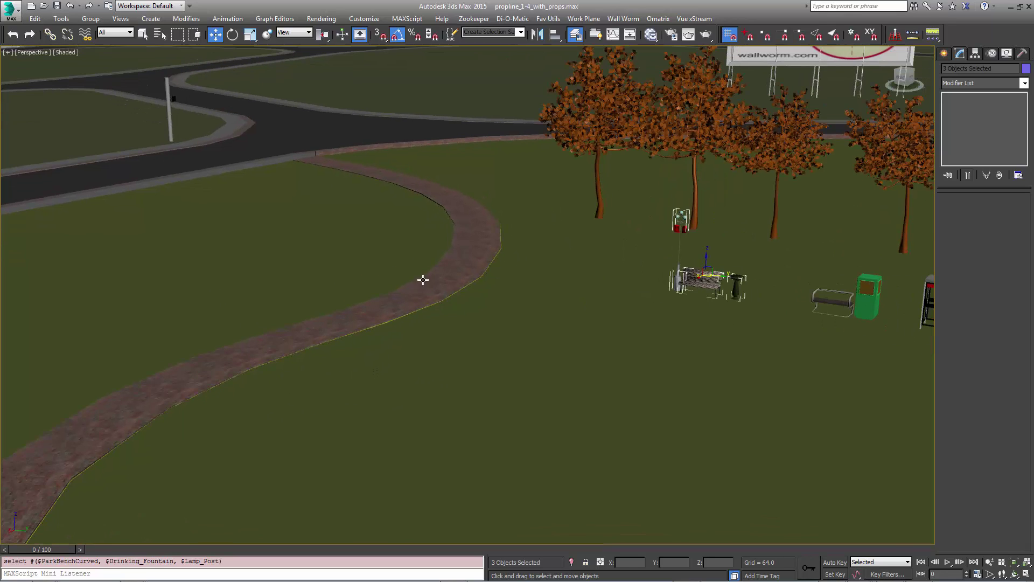
left_click(409, 302)
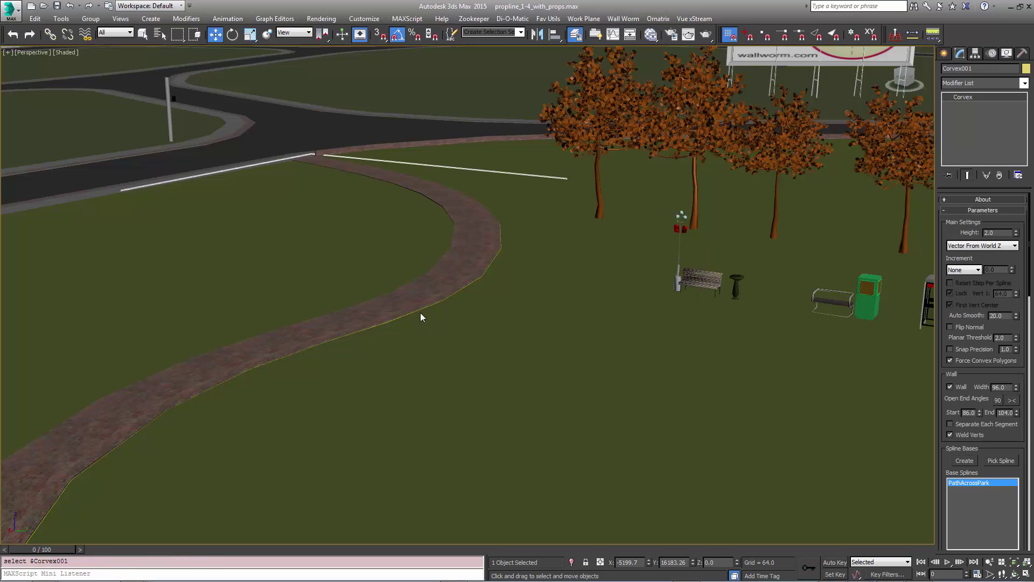
left_click_drag(648, 267, 647, 266)
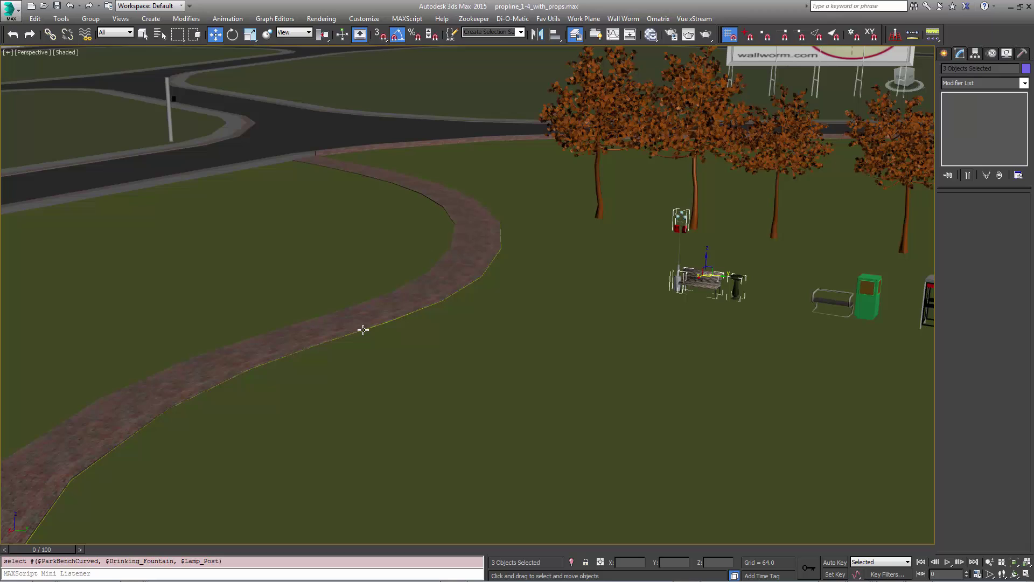
left_click(413, 311, "ctrl")
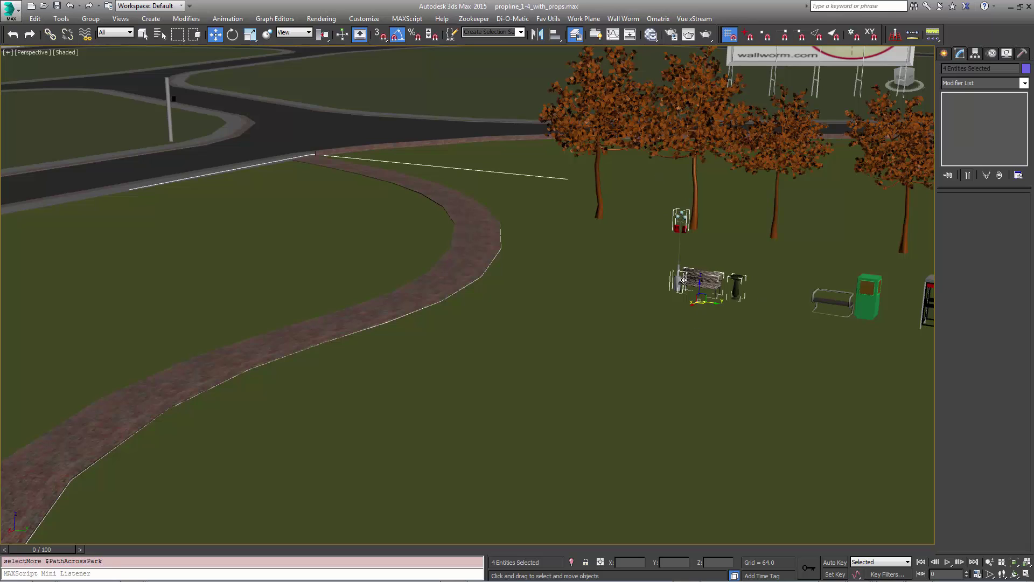
left_click(623, 18)
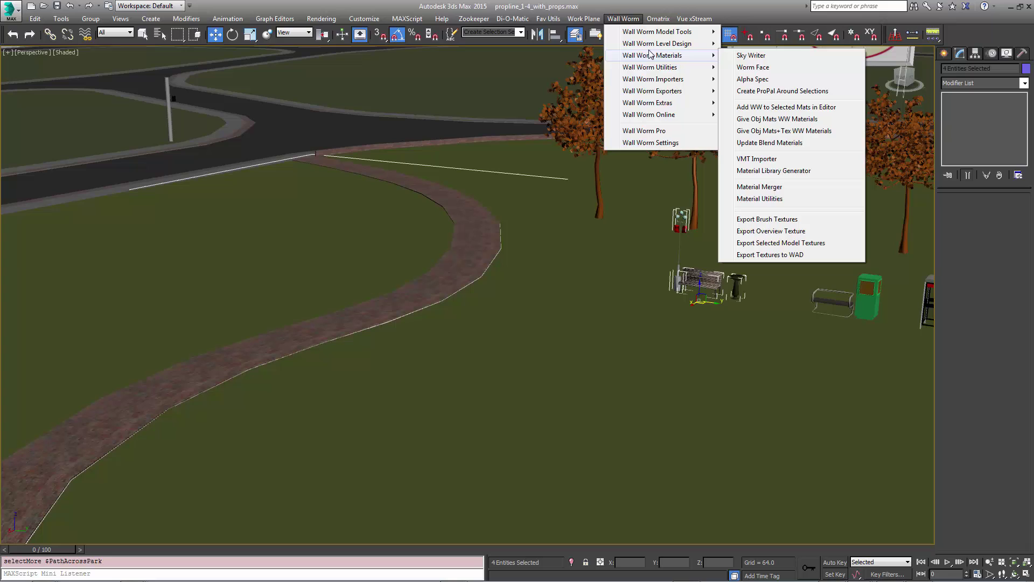
mouse_move(695, 43)
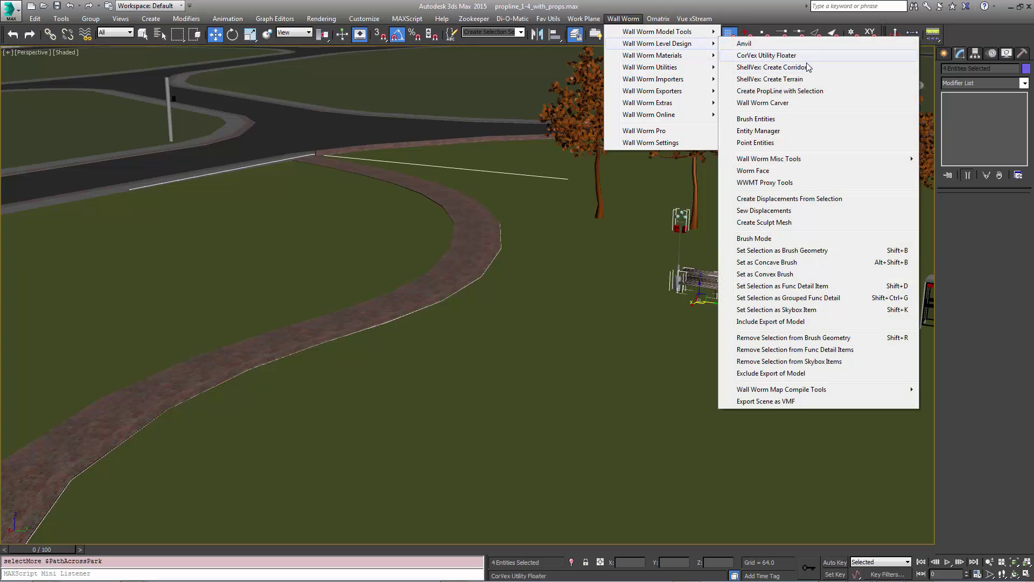
left_click(776, 91)
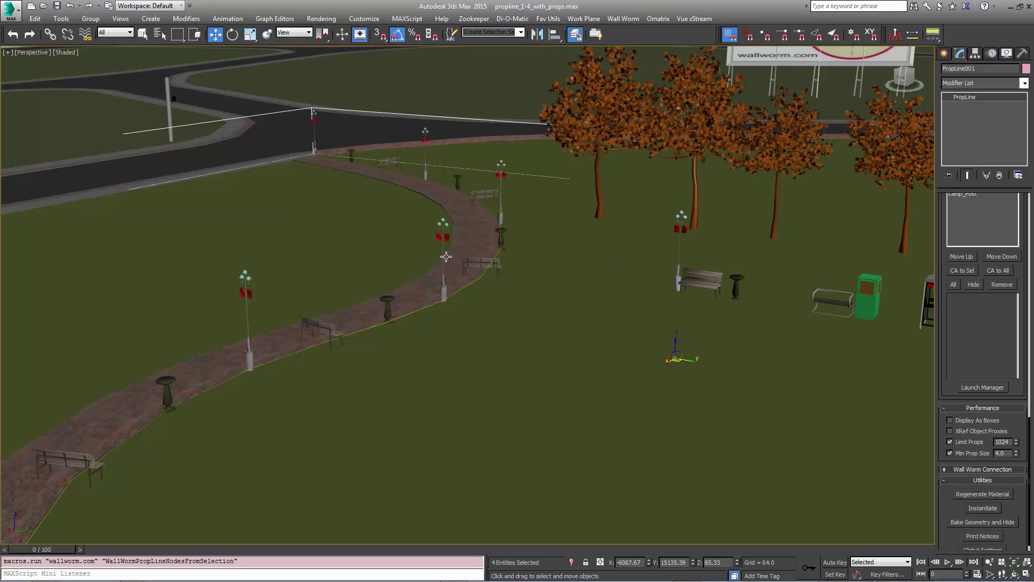
Examine the props distributed along the park path and the PropLine's source, spline, distribution and transformation settings.
middle_click_drag(458, 278, 500, 283, "alt")
middle_click_drag(348, 347, 500, 181)
middle_click_drag(508, 240, 490, 250, "alt")
scroll(512, 247, "down", 3)
scroll(486, 252, "up", 3)
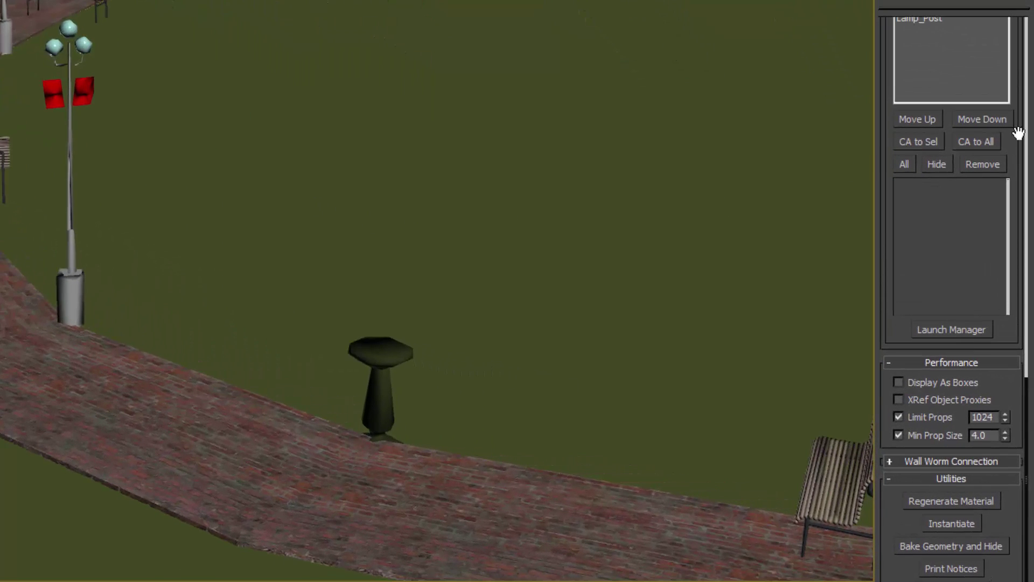
left_click_drag(1005, 172, 980, 465)
scroll(974, 461, "up", 3)
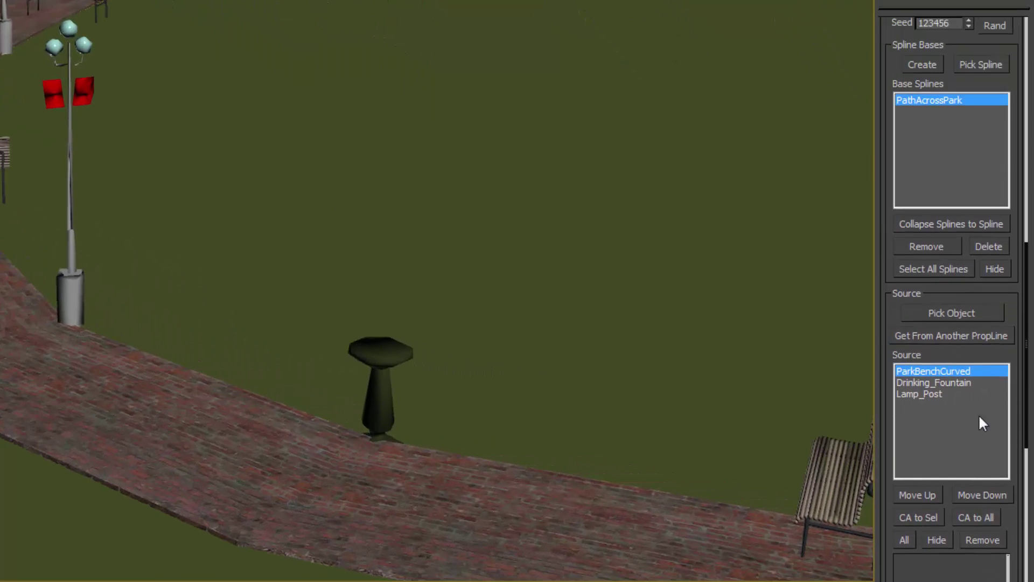
left_click_drag(1004, 293, 1005, 581)
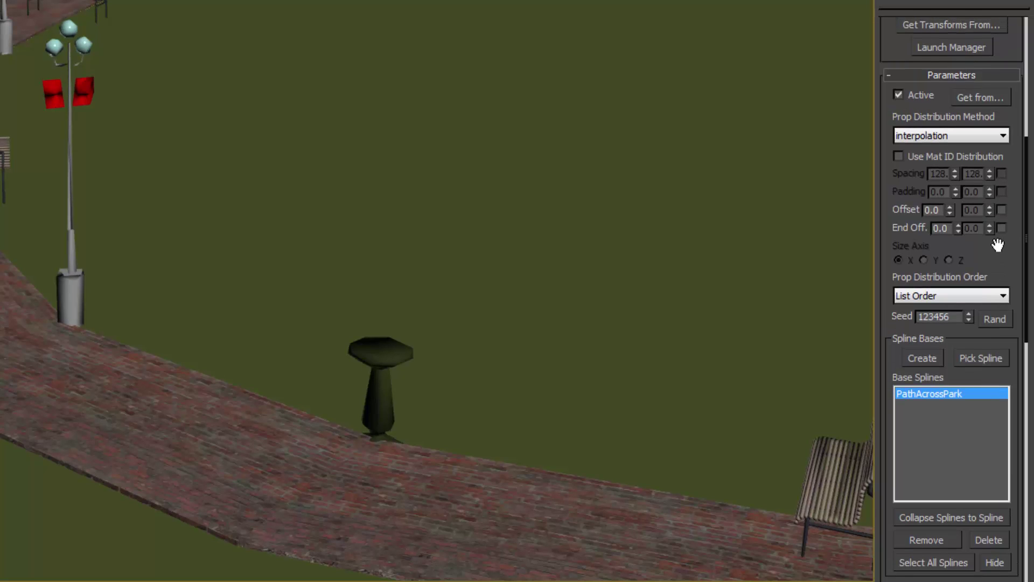
left_click_drag(1000, 242, 1021, 581)
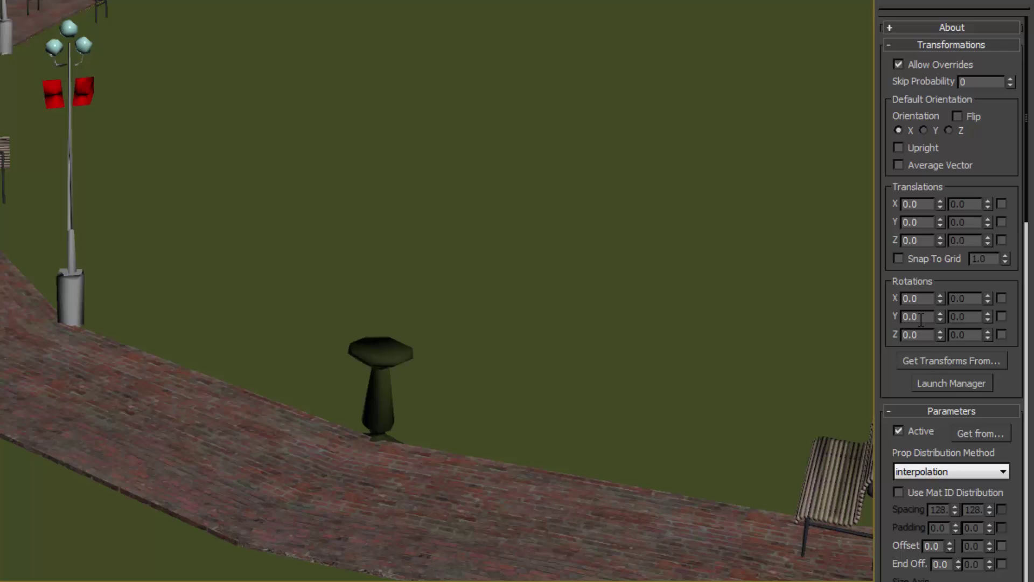
Open the PropLine Manager, highlight each prop in its list, and finish with ParkBenchCurved selected.
left_click(948, 385)
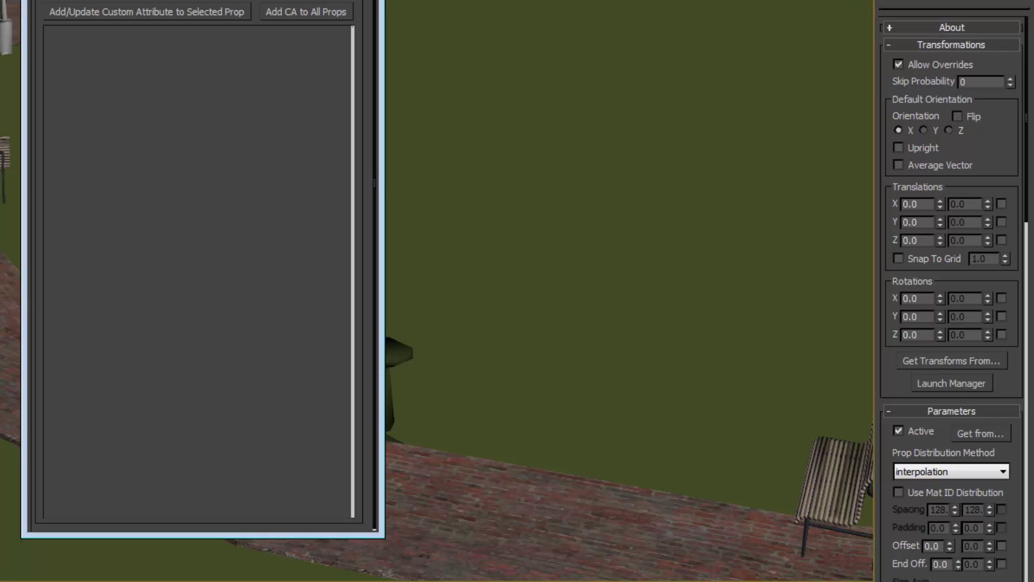
key("Escape")
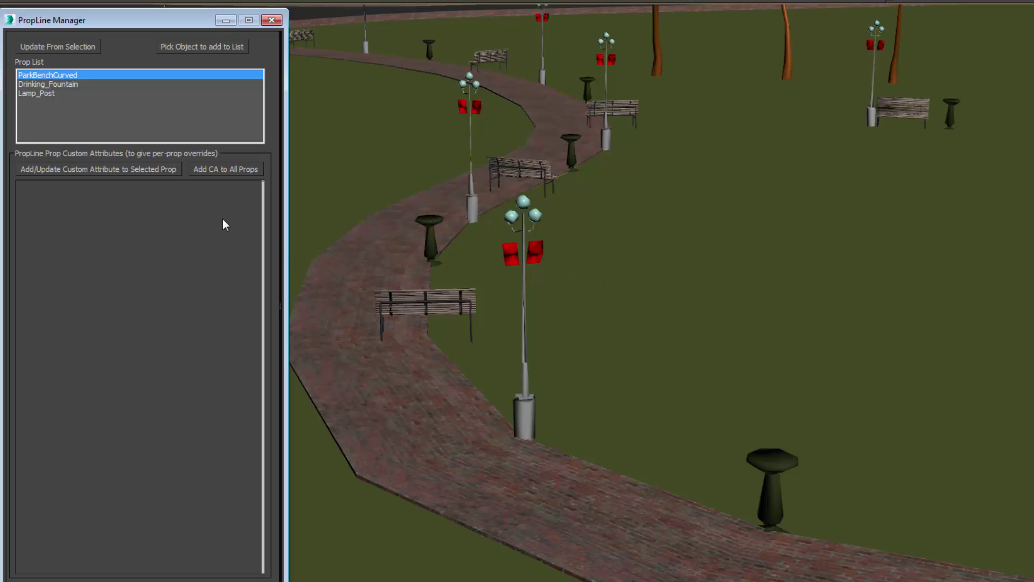
left_click(36, 95)
left_click(42, 85)
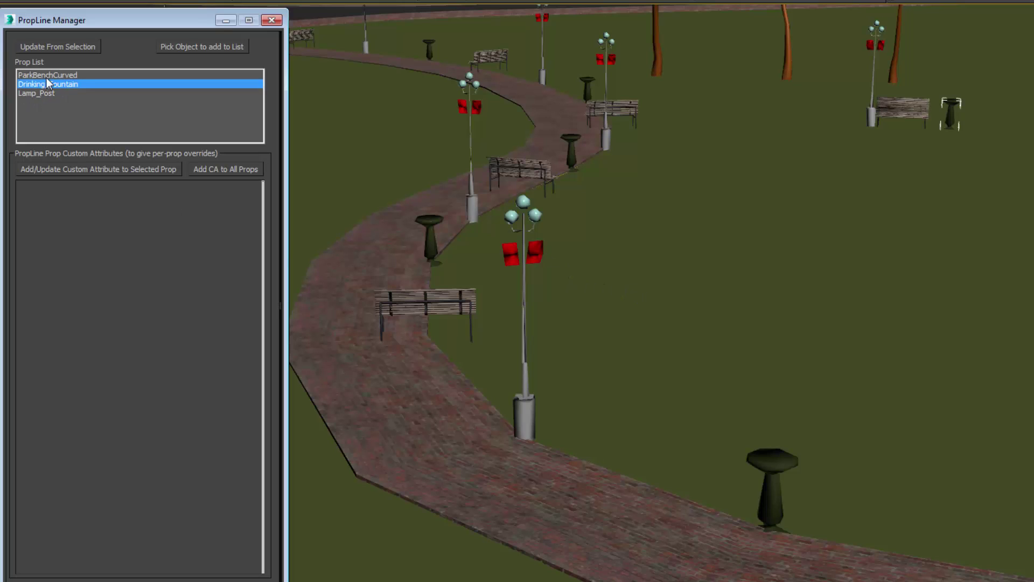
left_click(46, 77)
left_click(37, 86)
left_click(37, 95)
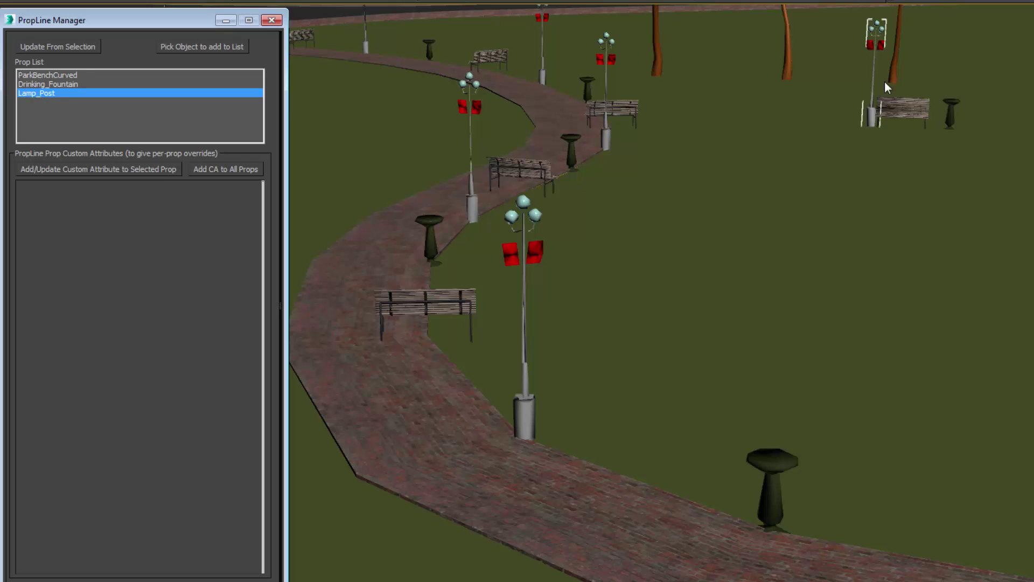
left_click(50, 85)
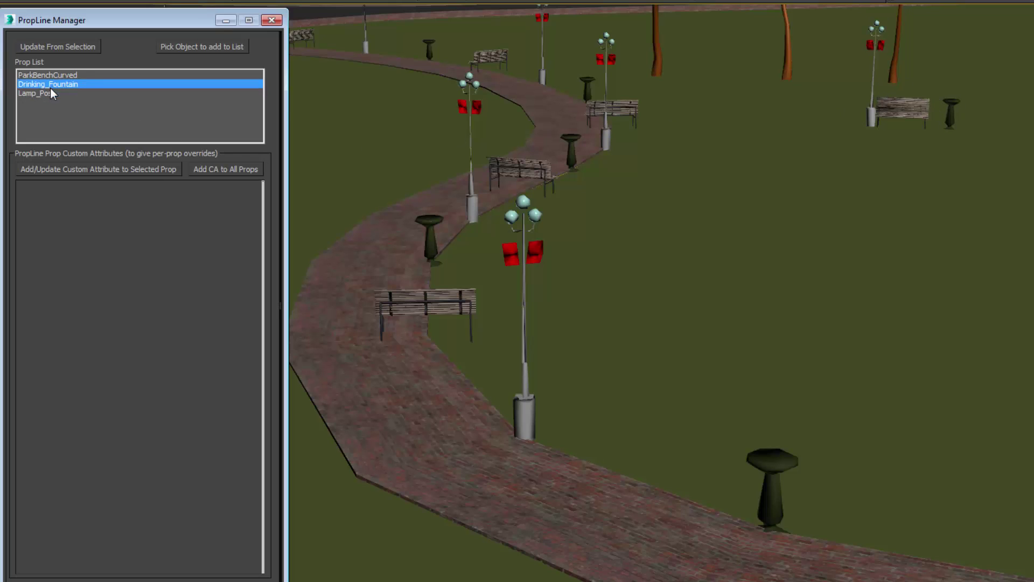
left_click(59, 76)
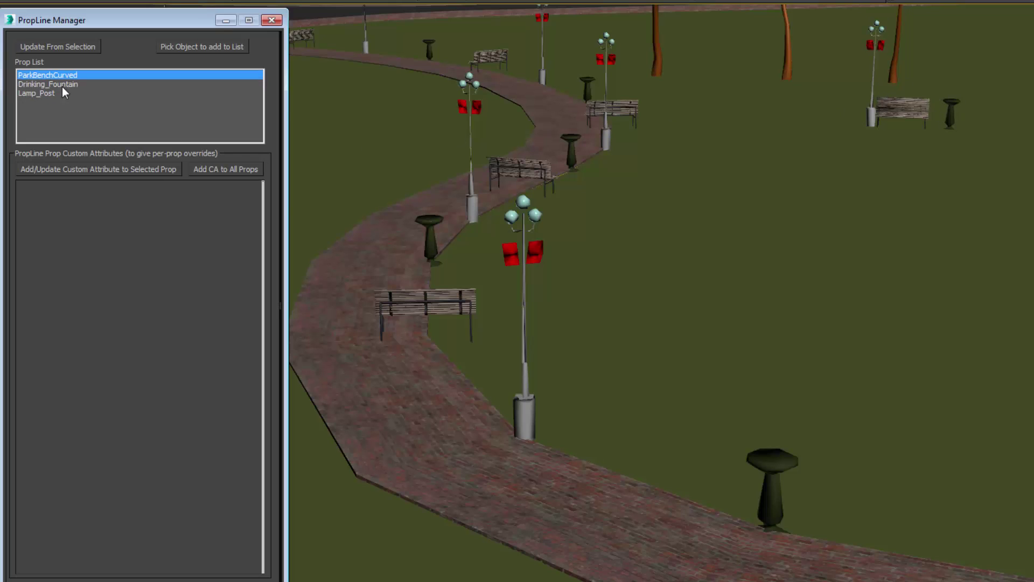
Add the per-prop override custom attributes to all props in the PropLine Manager and examine the Drinking_Fountain's transform settings.
left_click(231, 170)
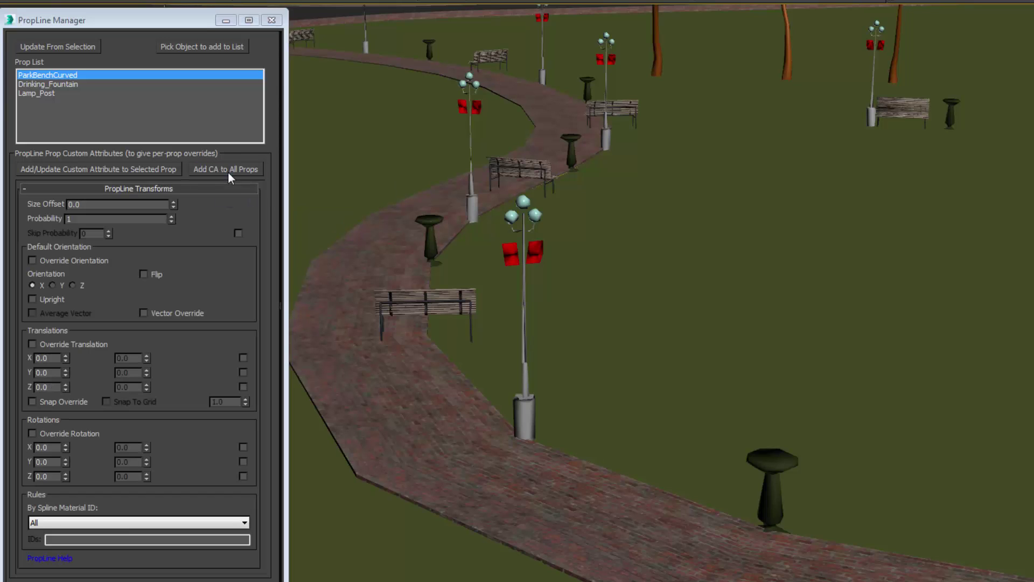
left_click(39, 85)
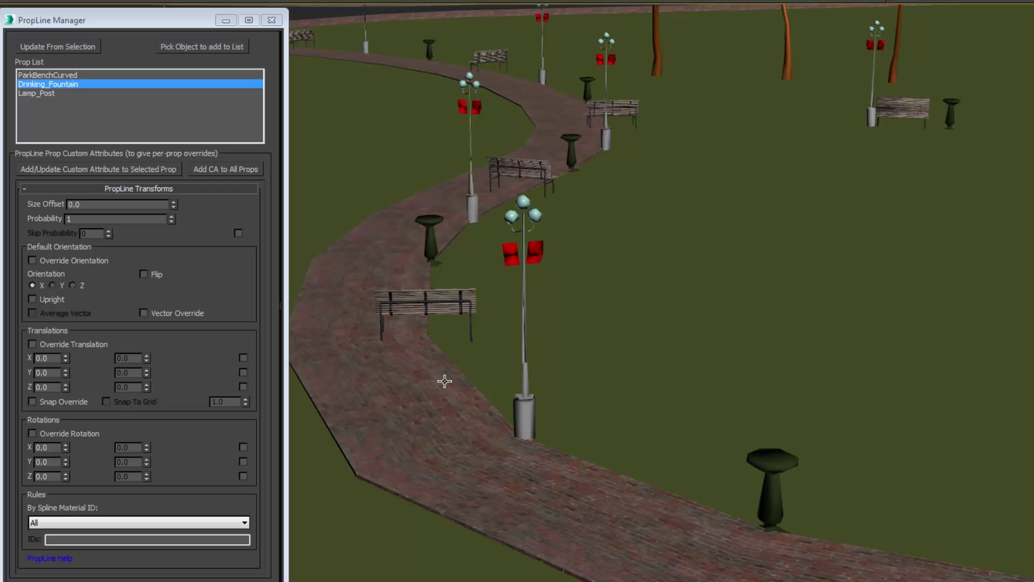
middle_click_drag(444, 376, 502, 375)
scroll(502, 375, "down", 3)
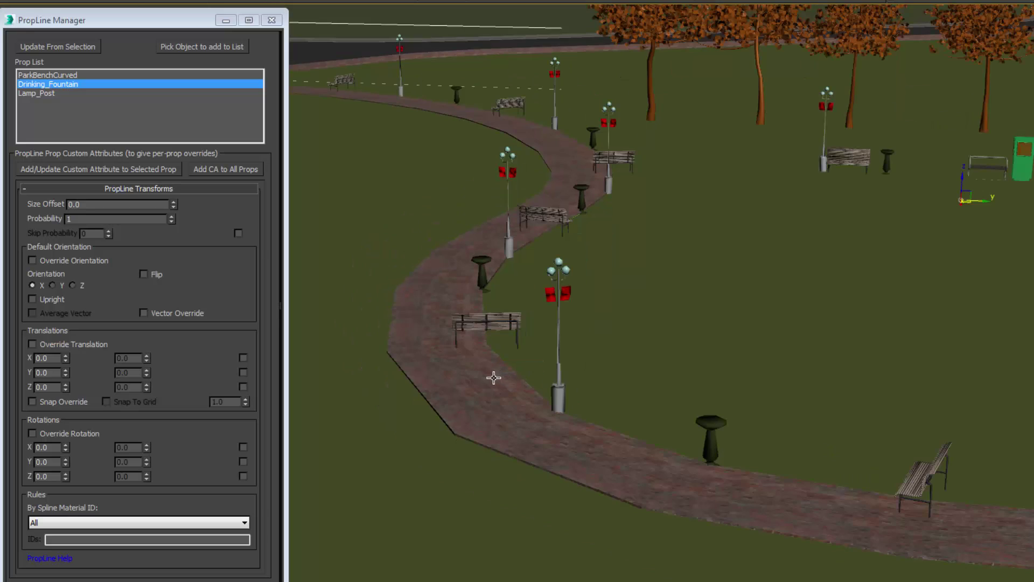
scroll(491, 376, "up", 3)
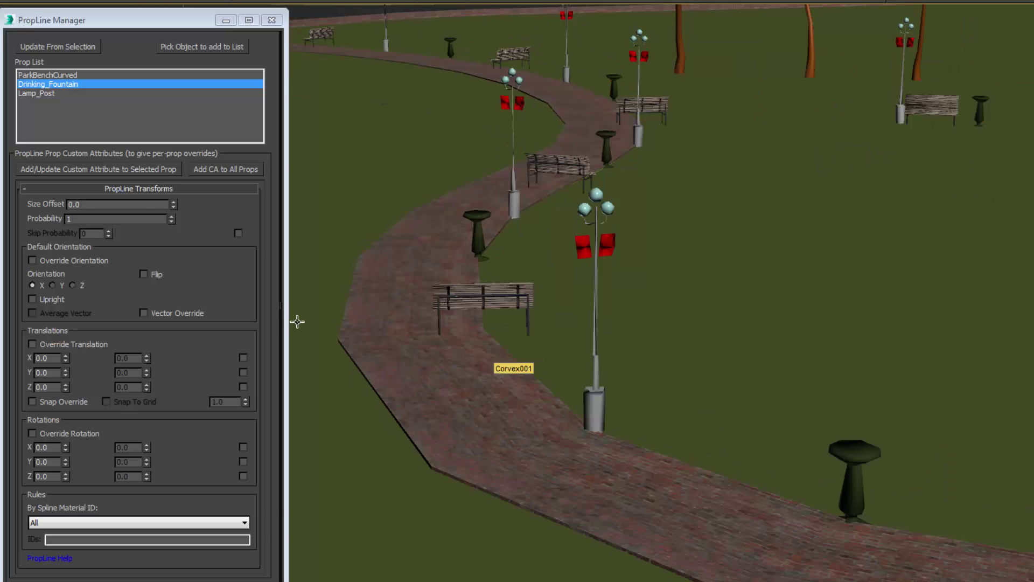
Override the Lamp_Post's translation with a Y offset of 50 to shift the lamp posts onto the brick path.
left_click(36, 92)
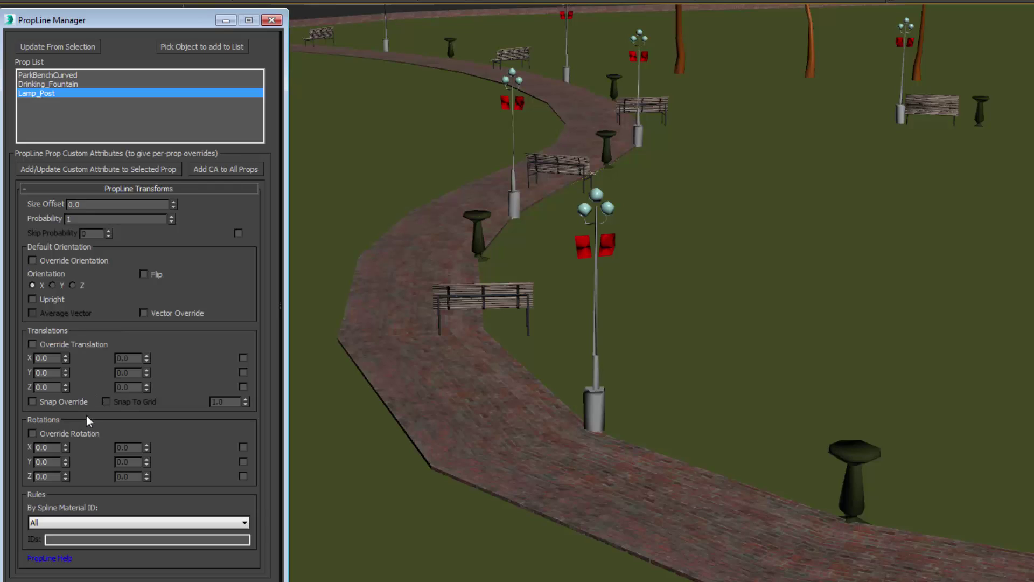
left_click(66, 370)
left_click_drag(68, 328, 75, 273)
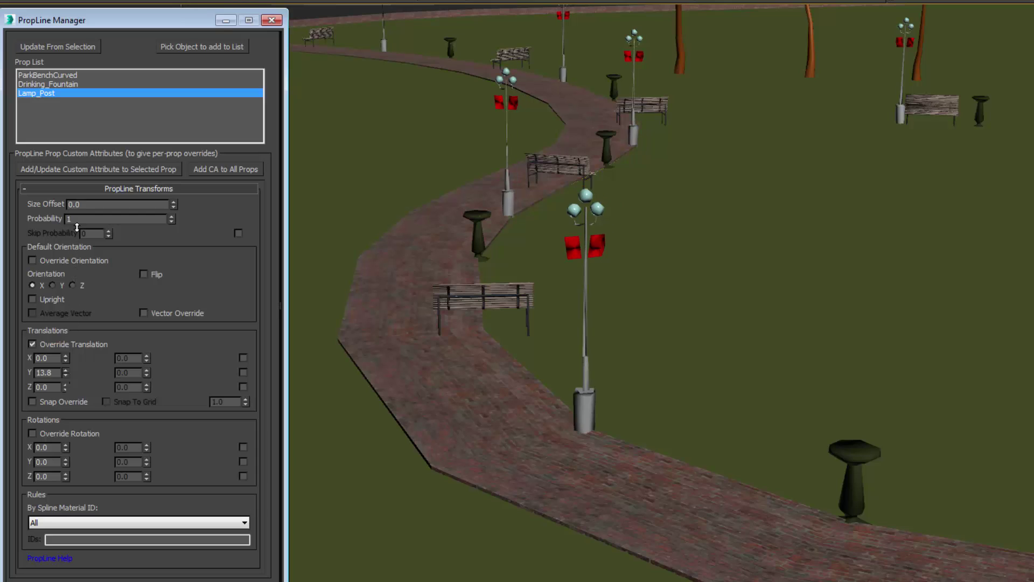
left_click_drag(77, 227, 80, 25)
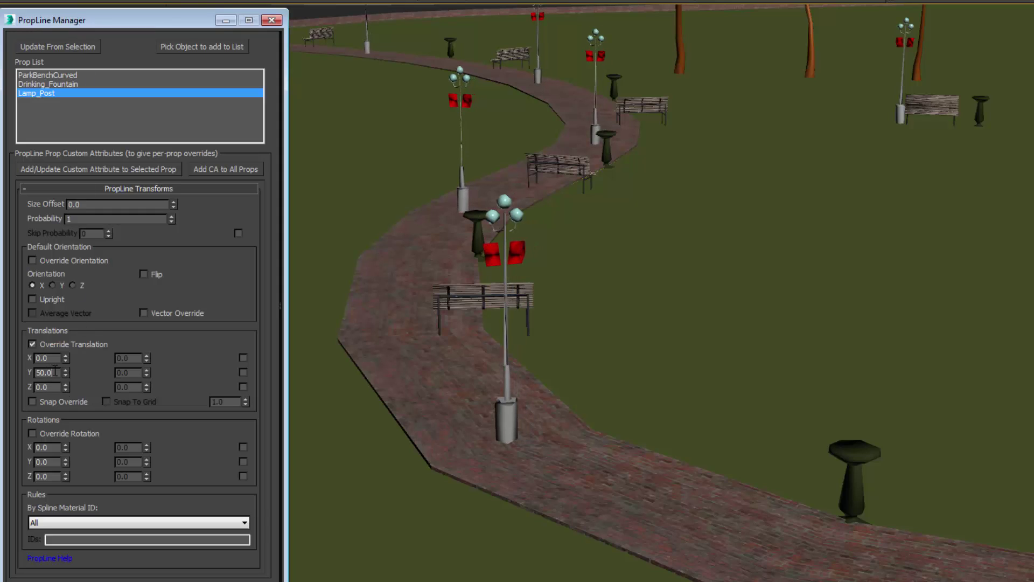
double_click(54, 372)
left_click(562, 489)
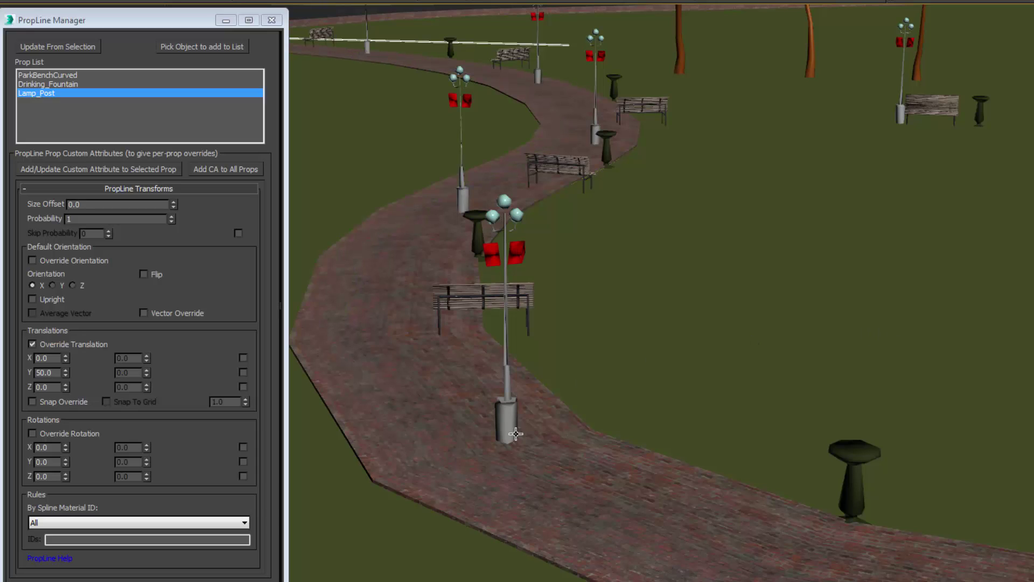
left_click(593, 358)
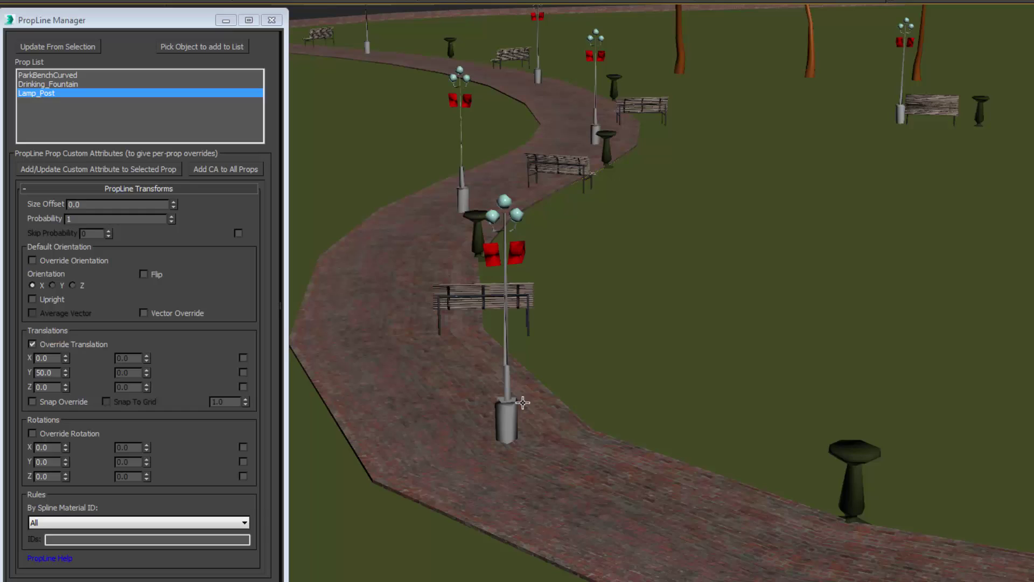
Set the Lamp_Post's Y translation override to 64.
double_click(56, 373)
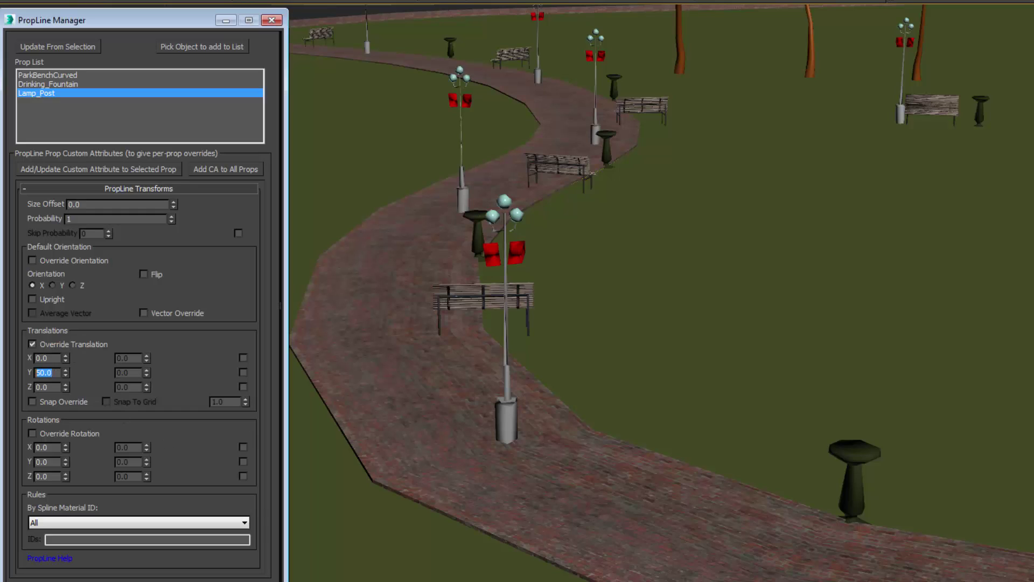
type("64")
key("Return")
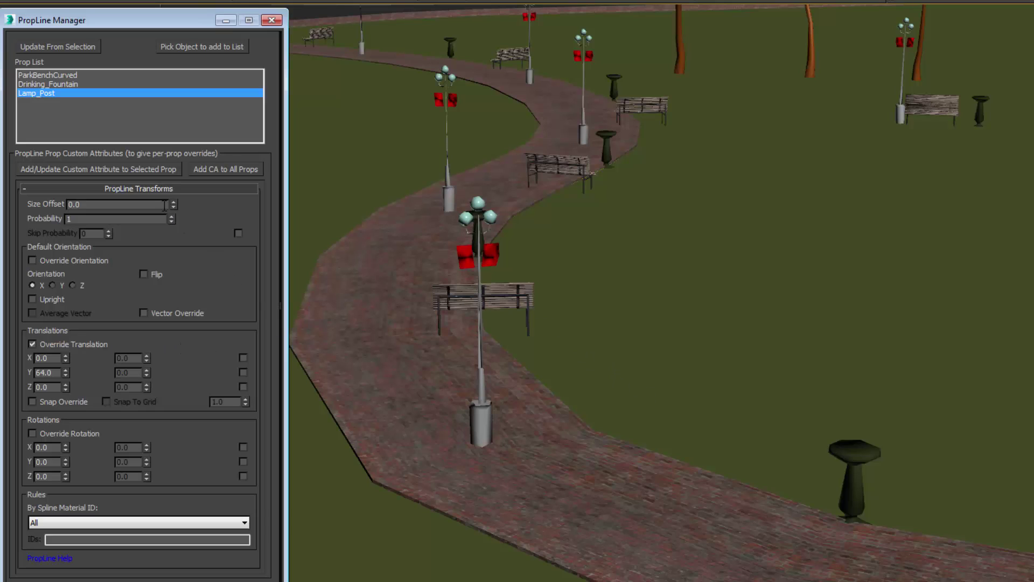
Enable the rotation override for ParkBenchCurved and set its Z rotation to 90 degrees.
left_click(43, 75)
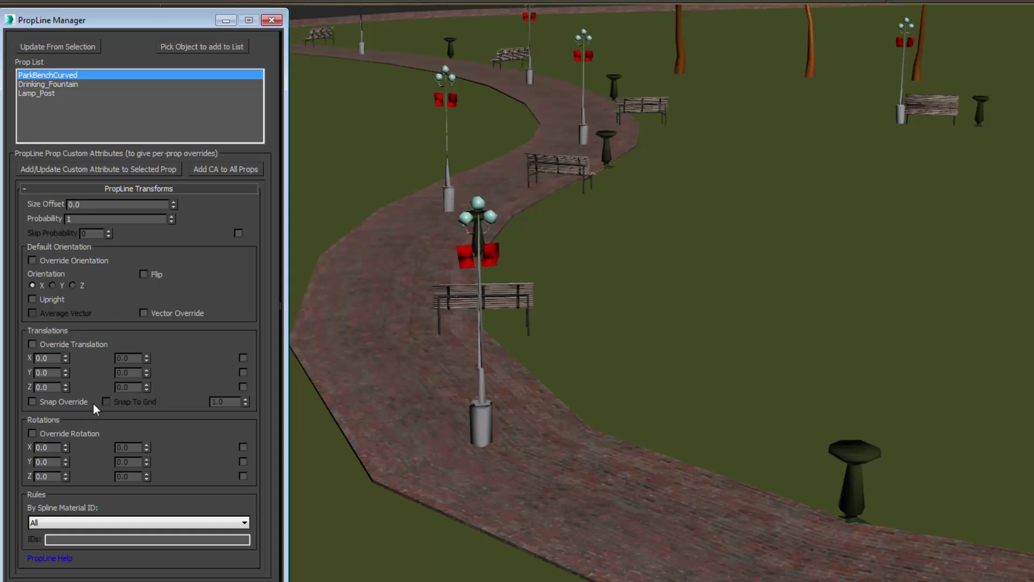
left_click(33, 433)
double_click(53, 476)
type("9")
key("Return")
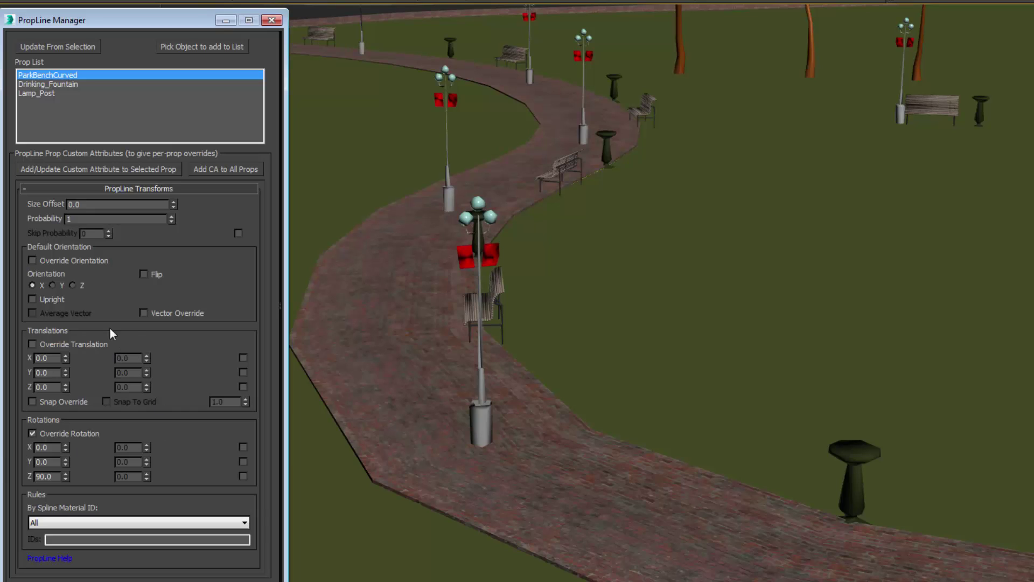
Enable Vector Override with Average Vector for ParkBenchCurved and override its Y translation to about -22.9.
left_click(144, 313)
left_click(33, 313)
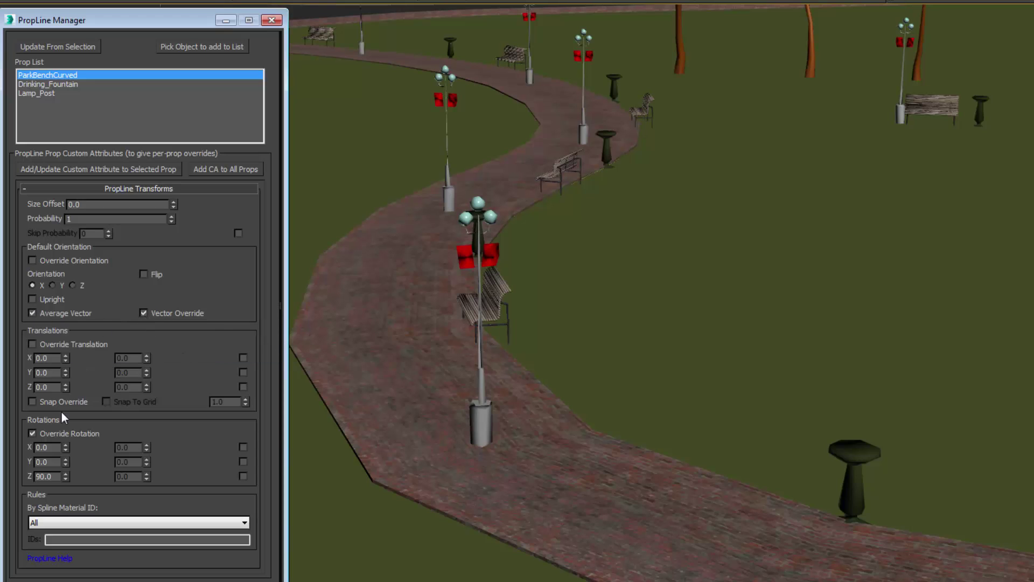
left_click(67, 370)
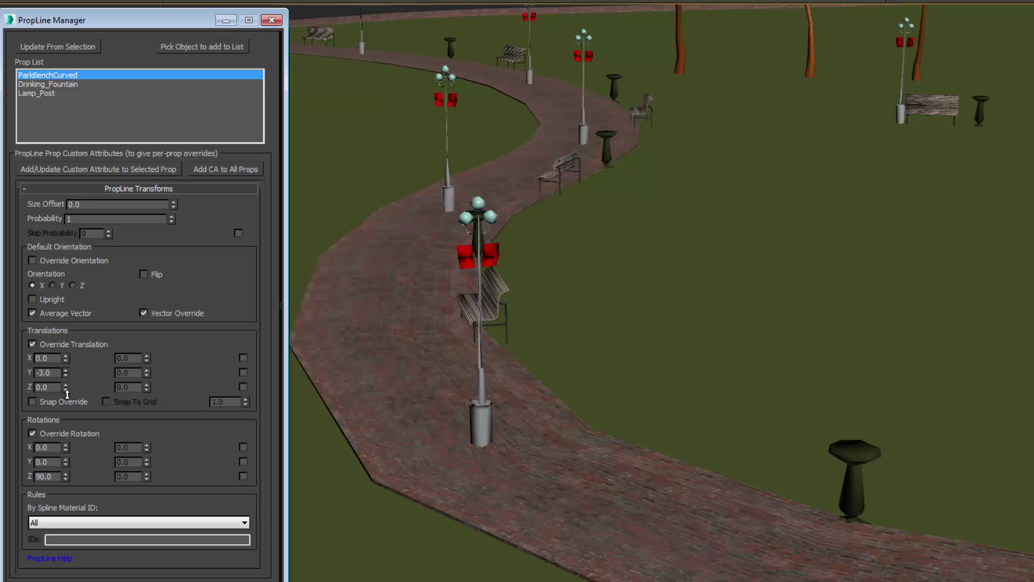
left_click_drag(66, 377, 108, 526)
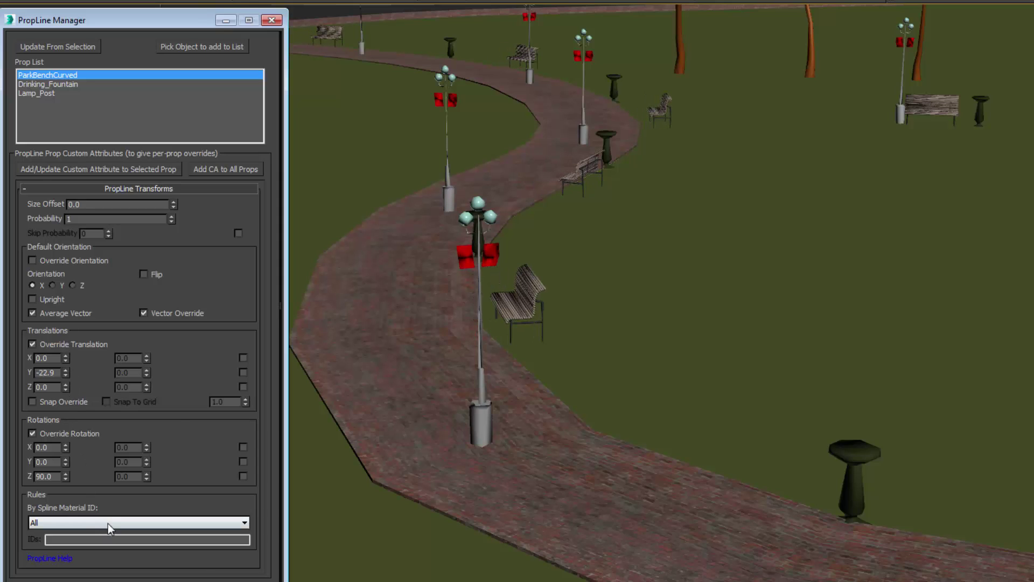
Override the Drinking_Fountain's Y translation to about -21.4 to move the fountains off the edge of the path.
middle_click_drag(363, 499, 502, 419)
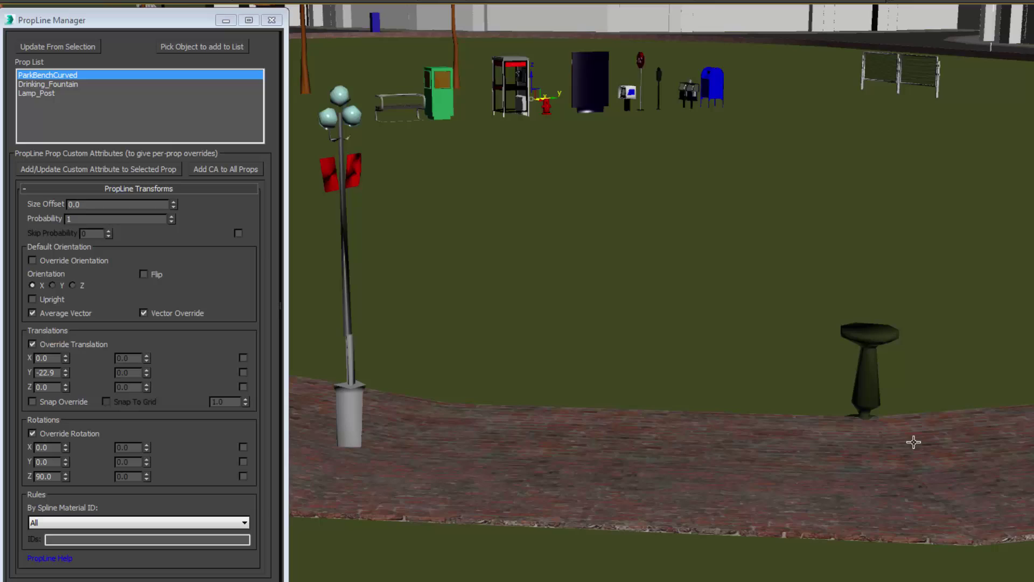
middle_click_drag(914, 438, 826, 450)
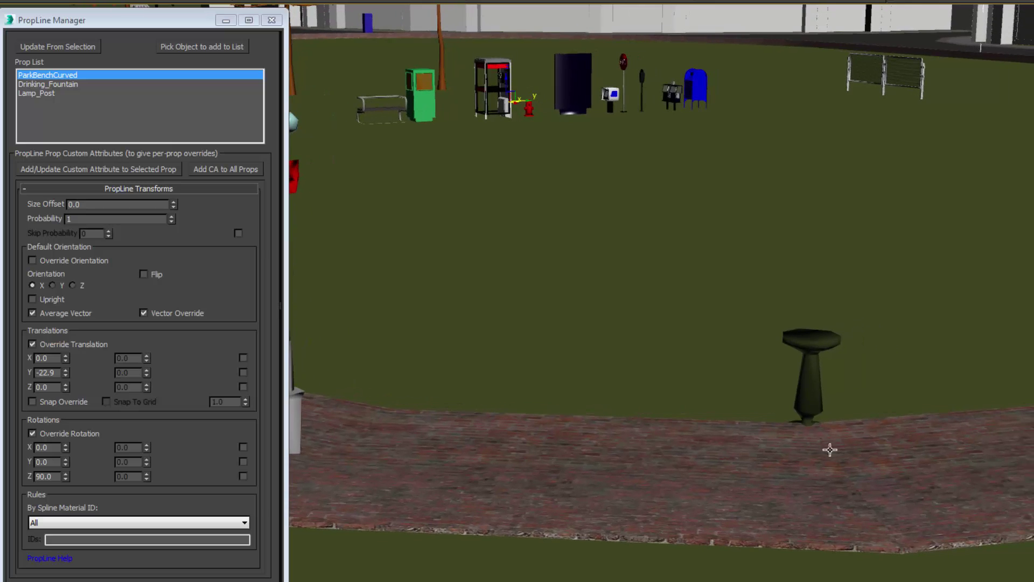
left_click(55, 85)
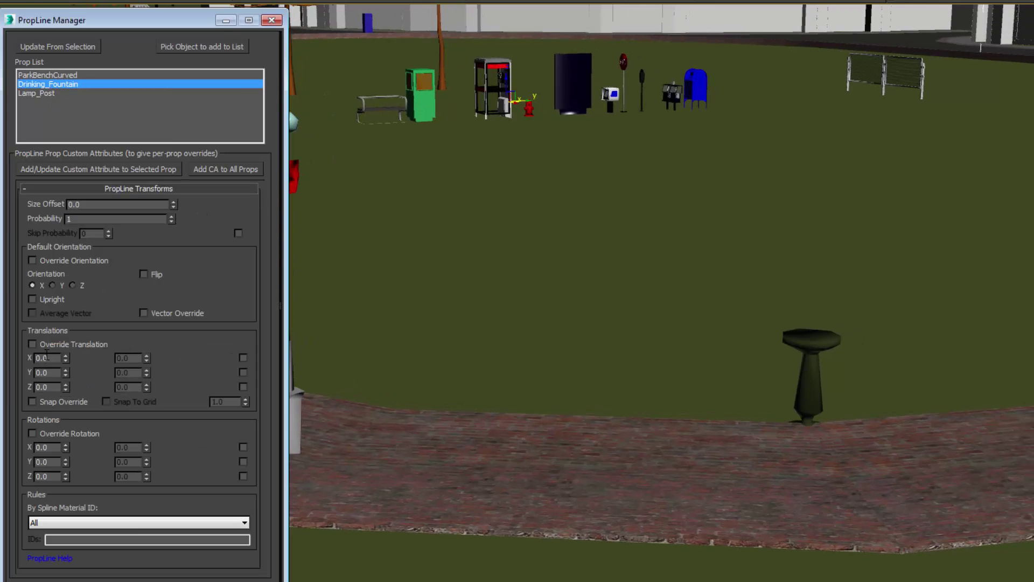
left_click_drag(66, 374, 75, 519)
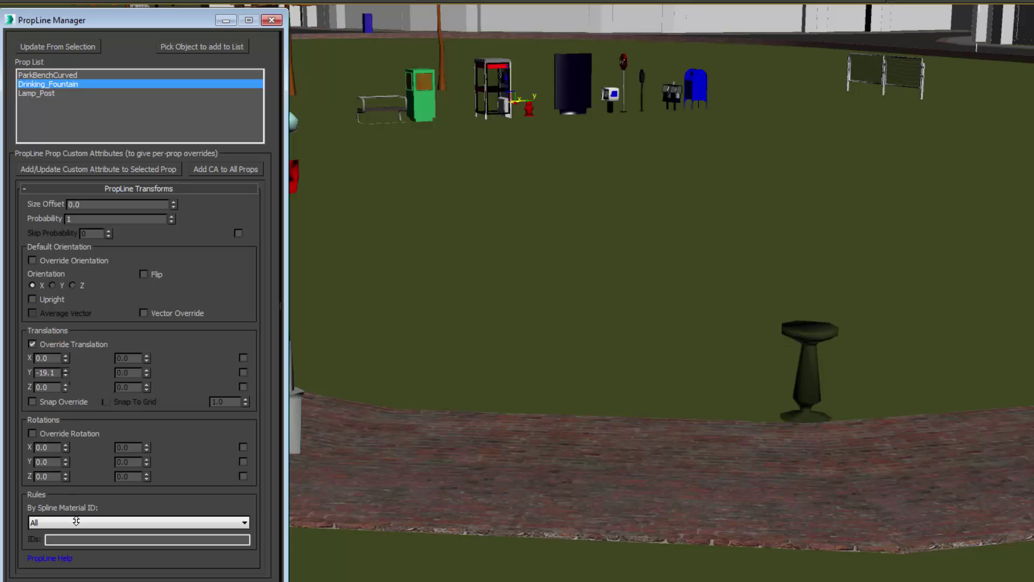
middle_click_drag(806, 419, 508, 434)
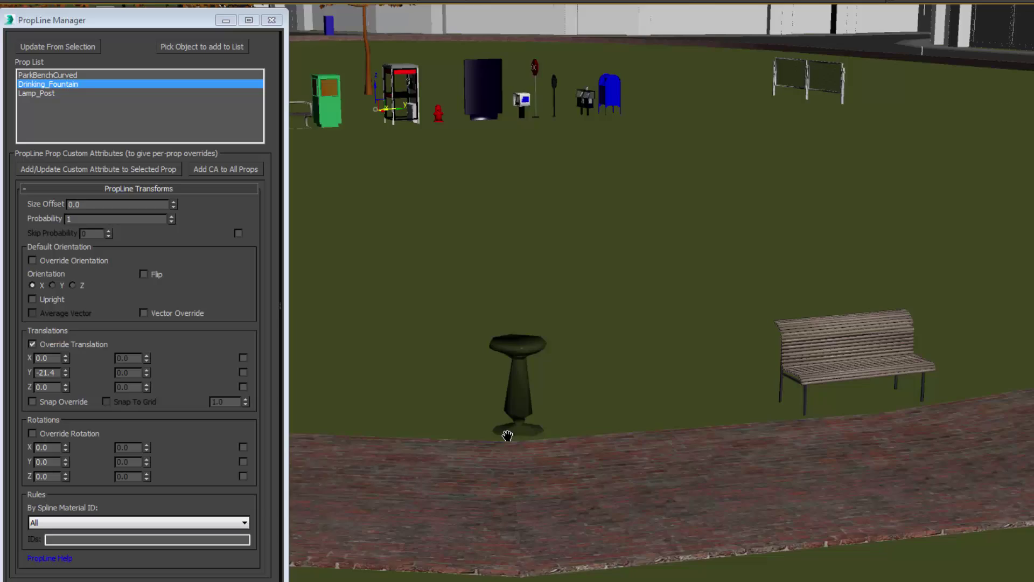
Set the PropLine's distribution Offset to about 71.2 to pull the end bench back from the roadside sidewalk.
middle_click_drag(759, 423, 409, 421)
scroll(661, 417, "down", 3)
middle_click_drag(660, 418, 725, 437, "alt")
scroll(808, 420, "down", 3)
scroll(732, 438, "down", 5)
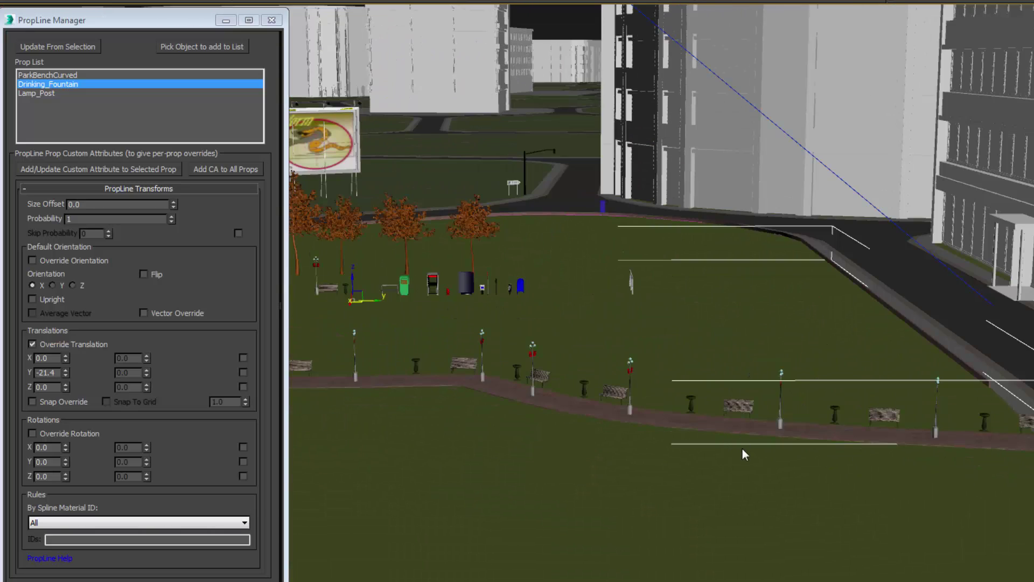
middle_click_drag(846, 434, 862, 460)
scroll(942, 460, "up", 3)
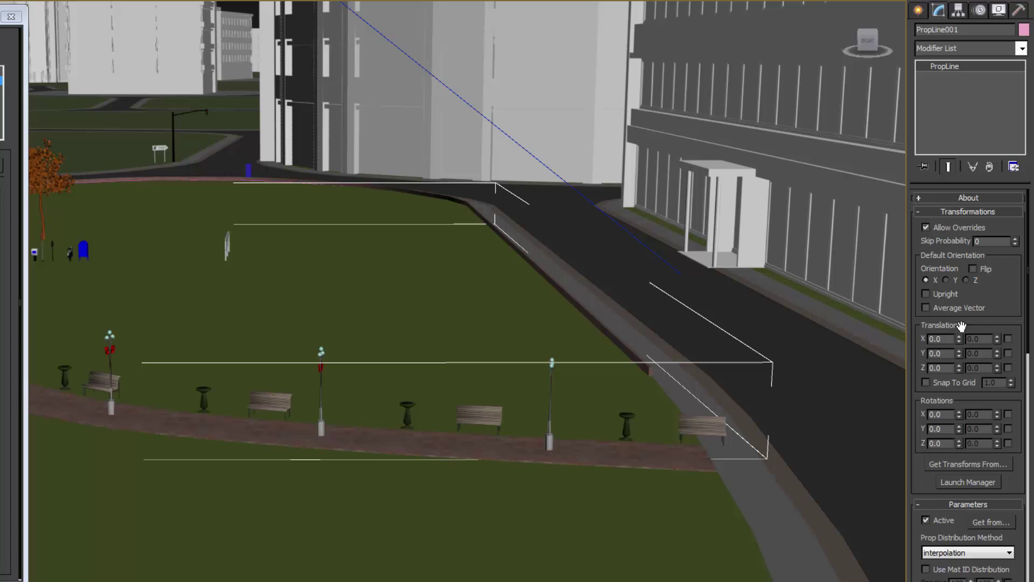
scroll(962, 326, "down", 5)
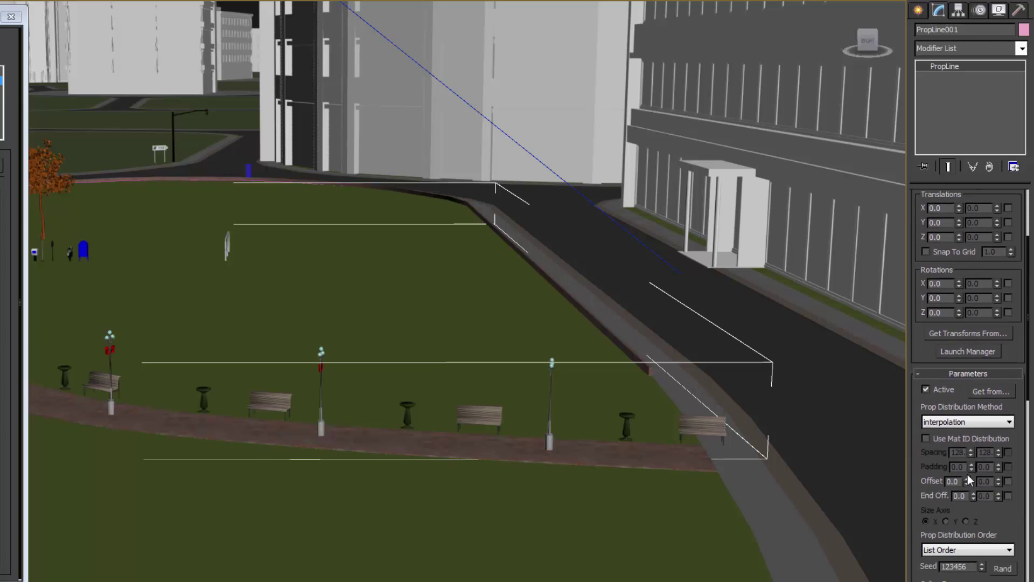
left_click_drag(967, 480, 824, 88)
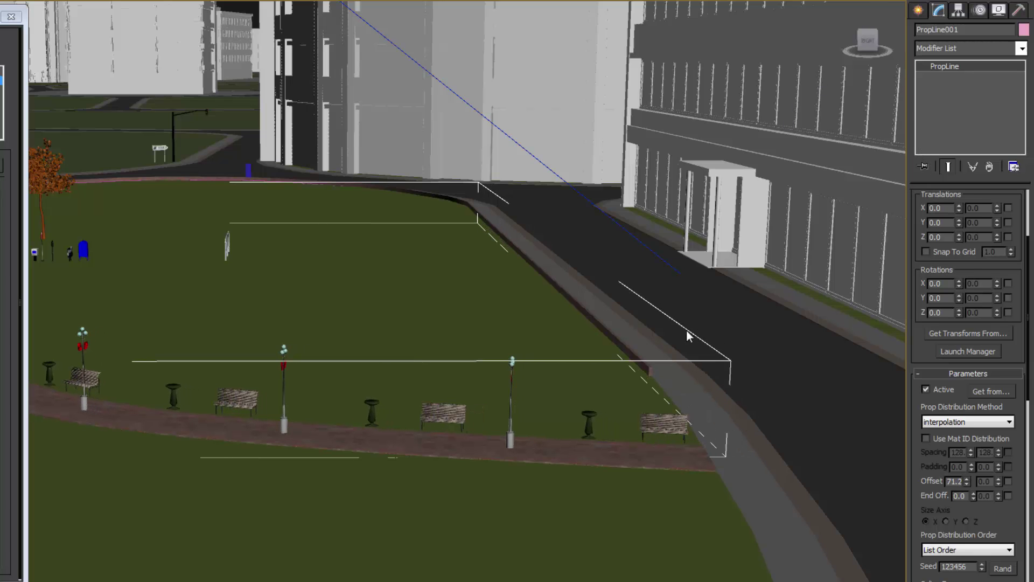
Examine how the props are placed at the path's opposite end, near the billboard and road corner.
middle_click_drag(202, 407, 395, 410)
scroll(398, 411, "down", 1)
scroll(399, 410, "up", 2)
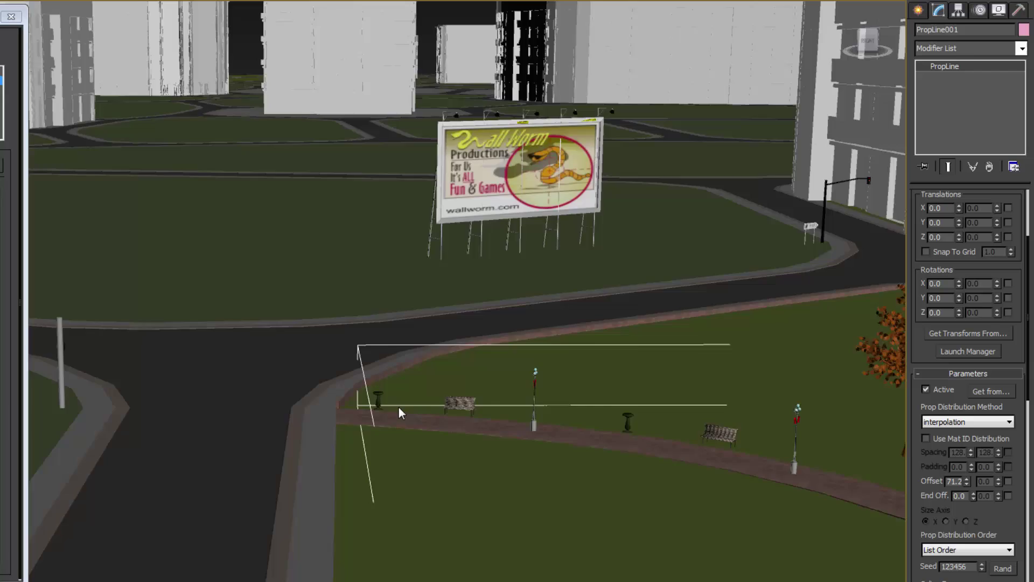
scroll(398, 407, "up", 3)
middle_click_drag(312, 408, 409, 431, "alt")
scroll(409, 432, "up", 3)
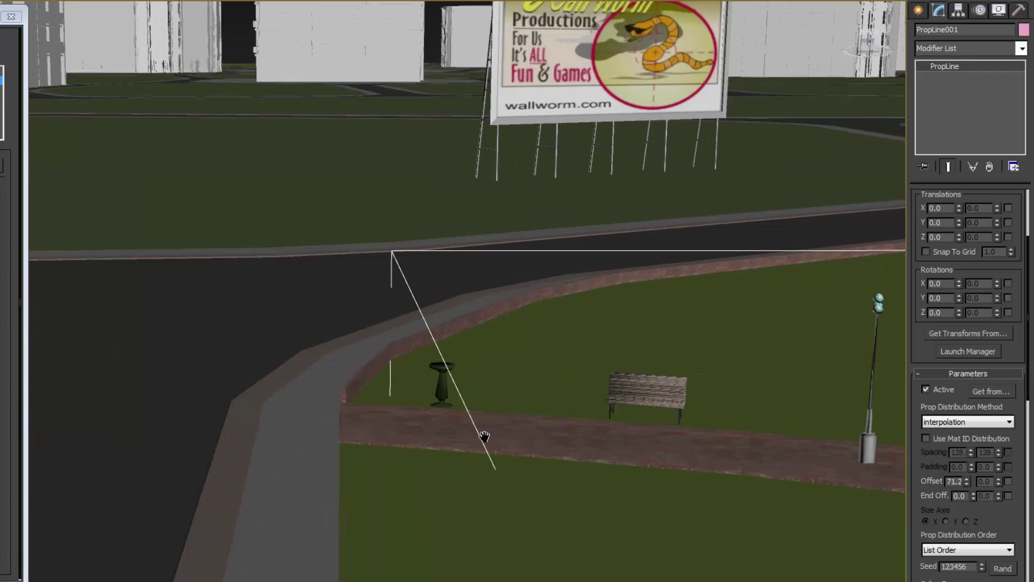
scroll(484, 436, "down", 3)
scroll(396, 430, "down", 2)
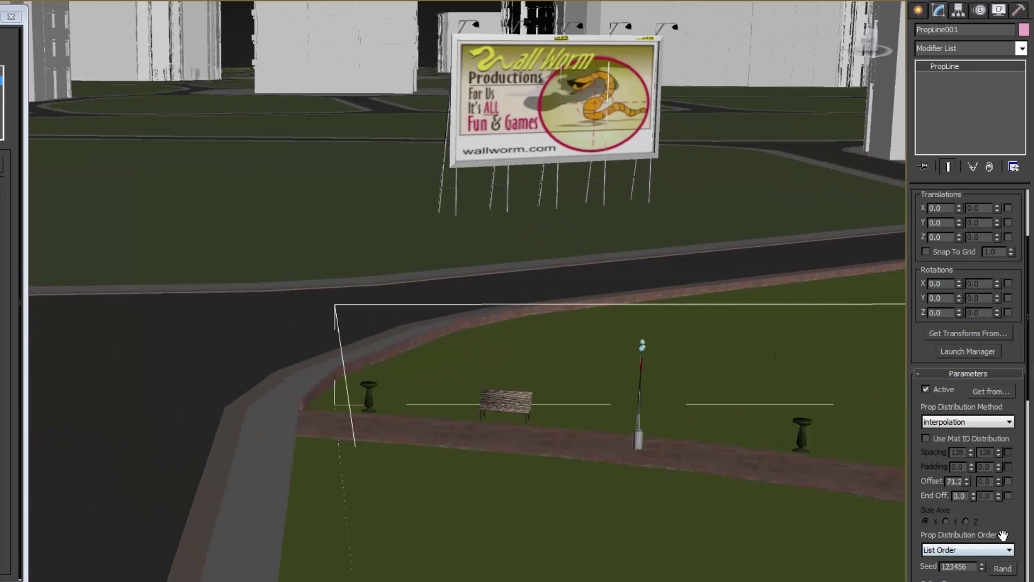
Review the whole curved path of props together with the PropLine's spline, source, performance and utility settings.
scroll(521, 488, "down", 5)
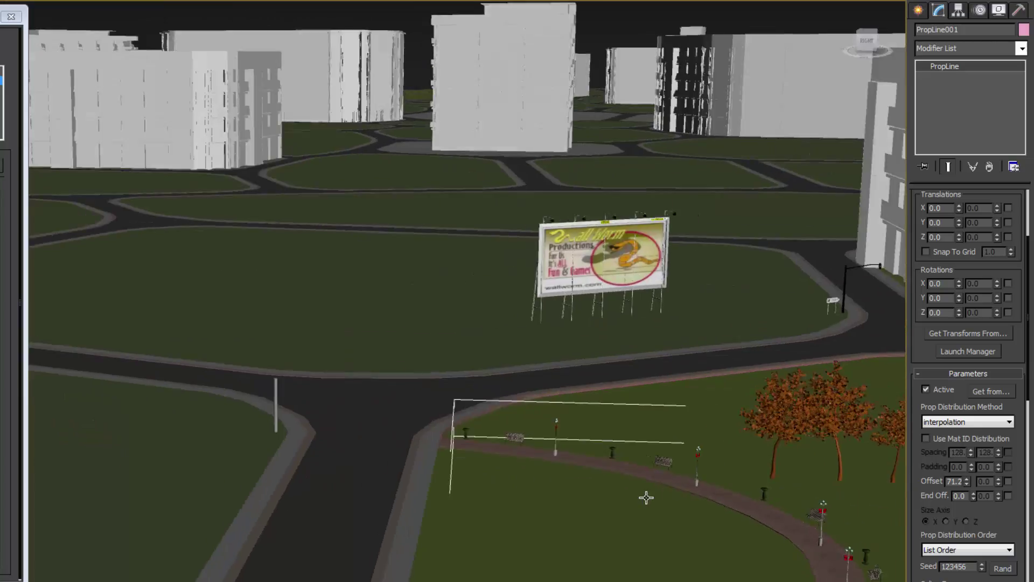
middle_click_drag(646, 497, 517, 451, "alt")
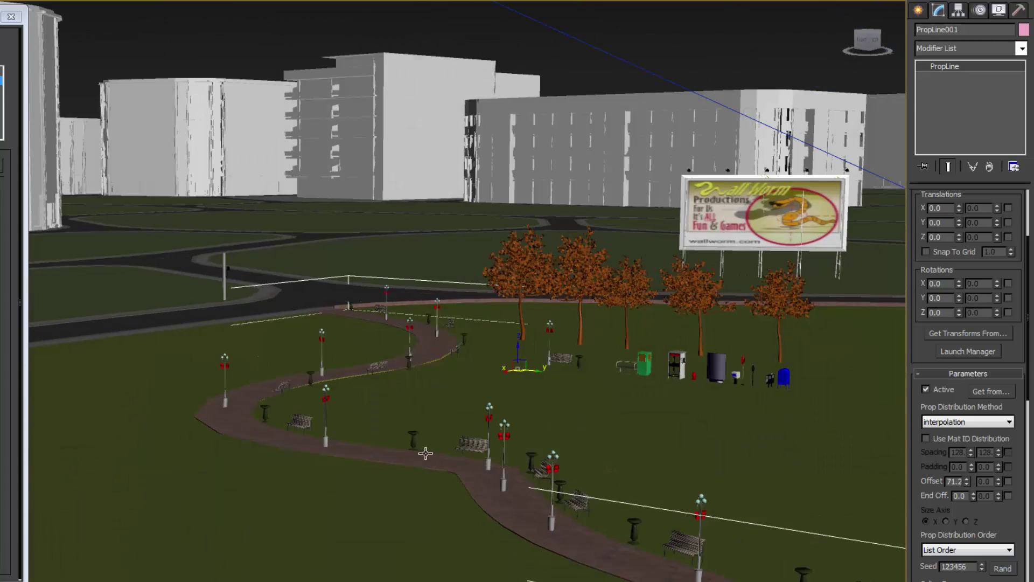
middle_click_drag(337, 454, 472, 461, "alt")
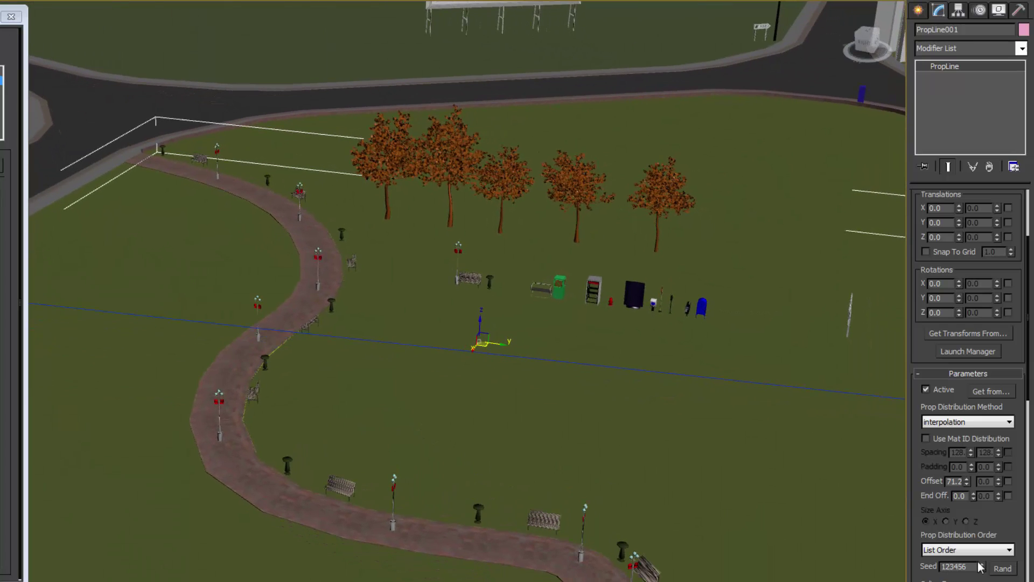
scroll(1017, 513, "down", 5)
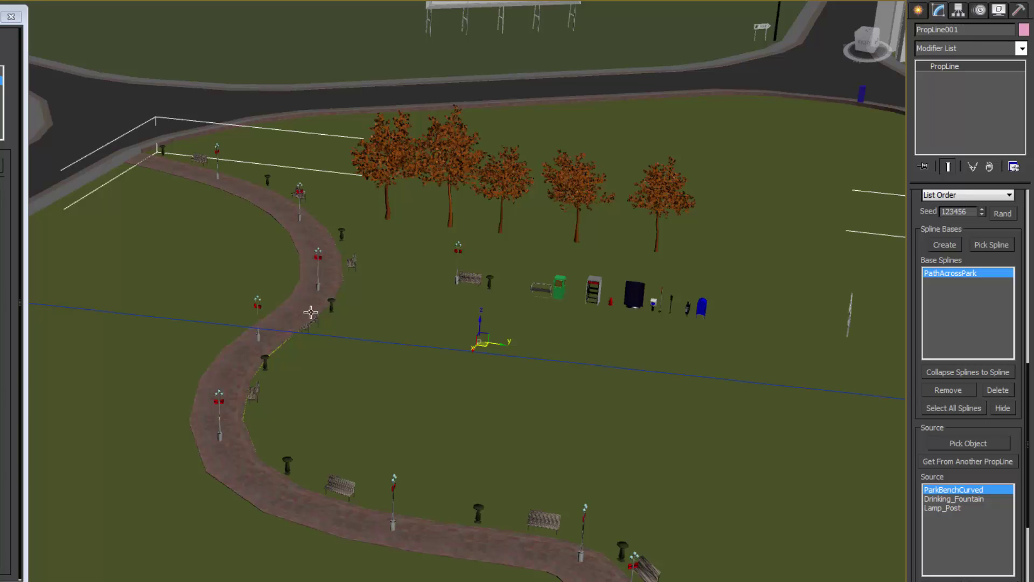
middle_click_drag(716, 505, 608, 422)
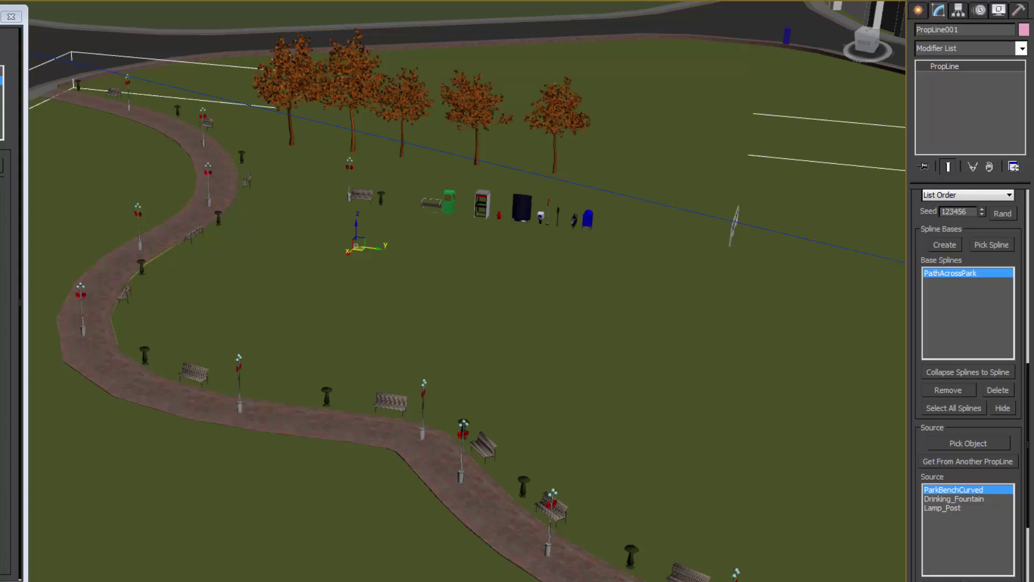
scroll(967, 335, "down", 11)
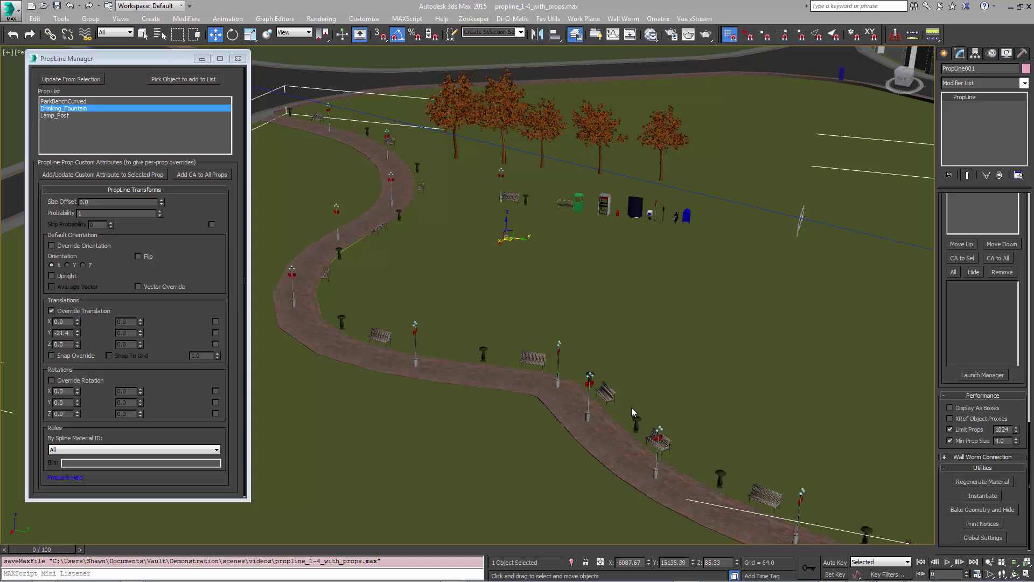
middle_click_drag(484, 374, 557, 383)
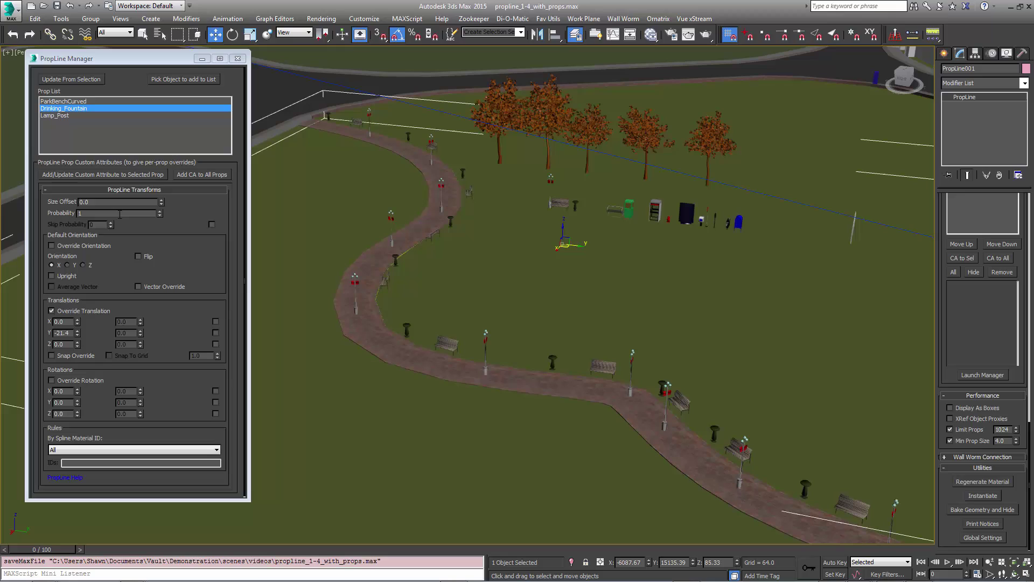
Override the Drinking_Fountain's skip probability and set it to 65.
left_click(212, 225)
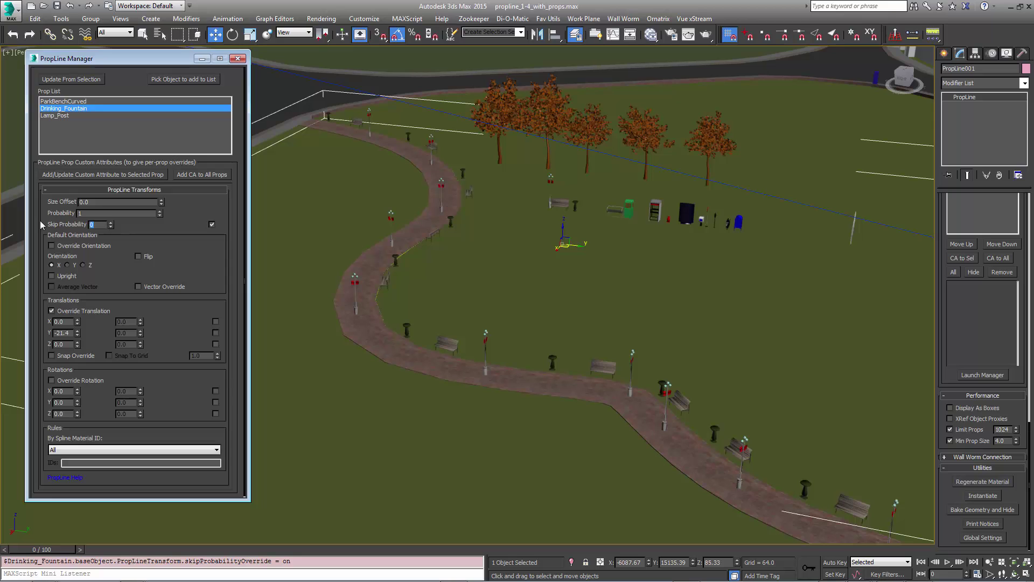
type("65")
key("Return")
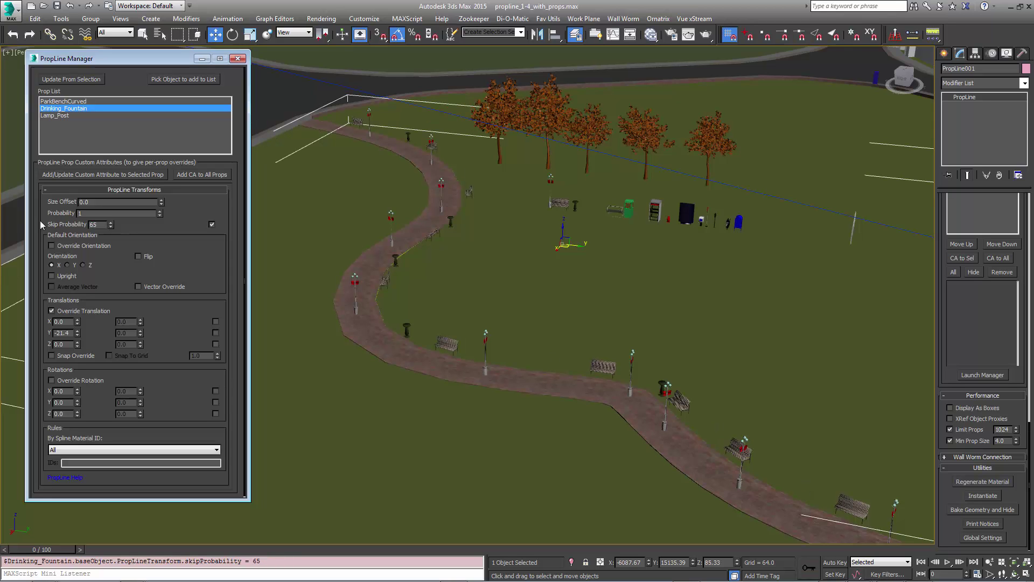
Randomize the PropLine's distribution seed twice to vary which drinking fountains are skipped along the path.
middle_click_drag(551, 367, 787, 424)
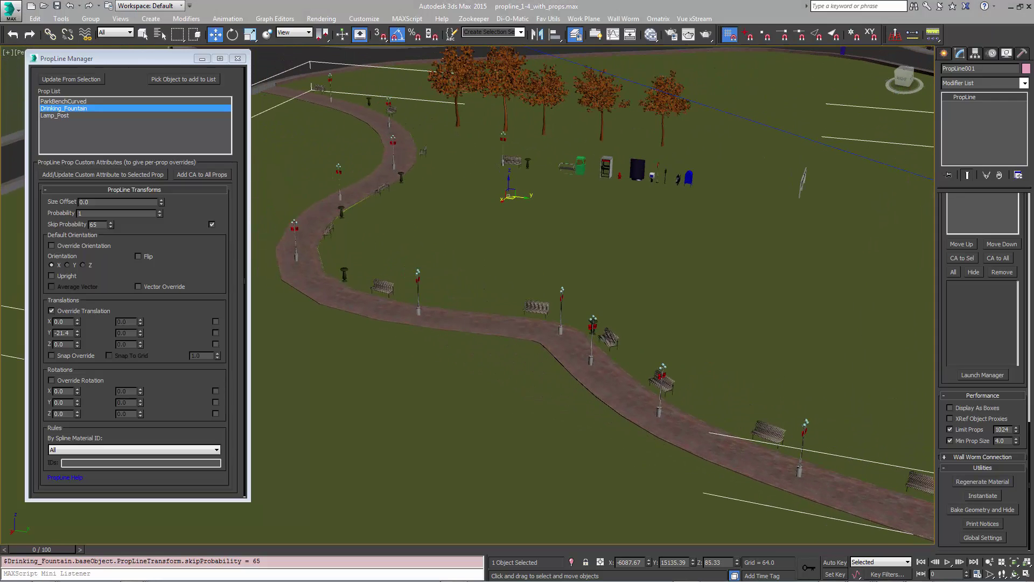
scroll(1014, 262, "up", 5)
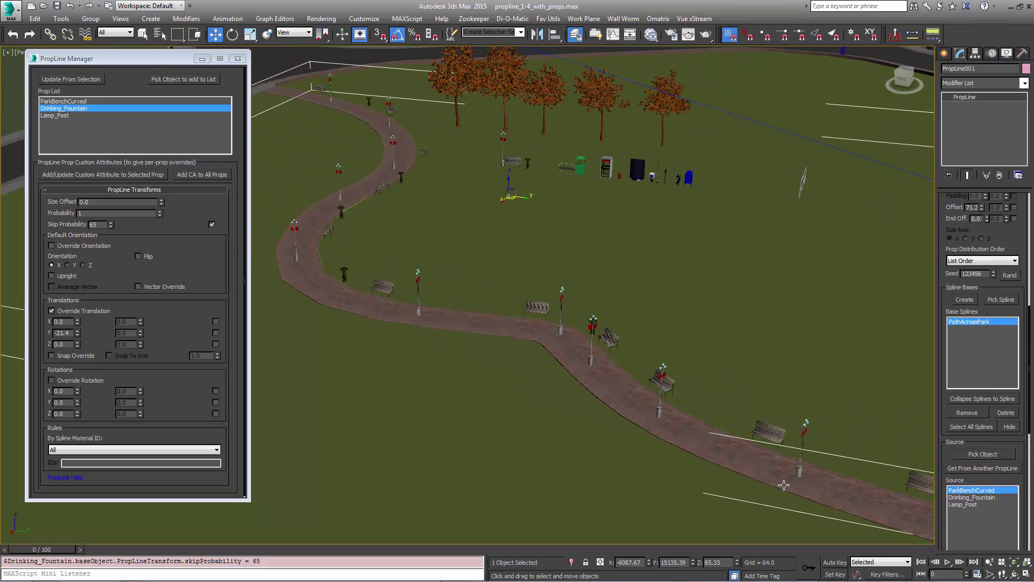
scroll(1010, 283, "up", 3)
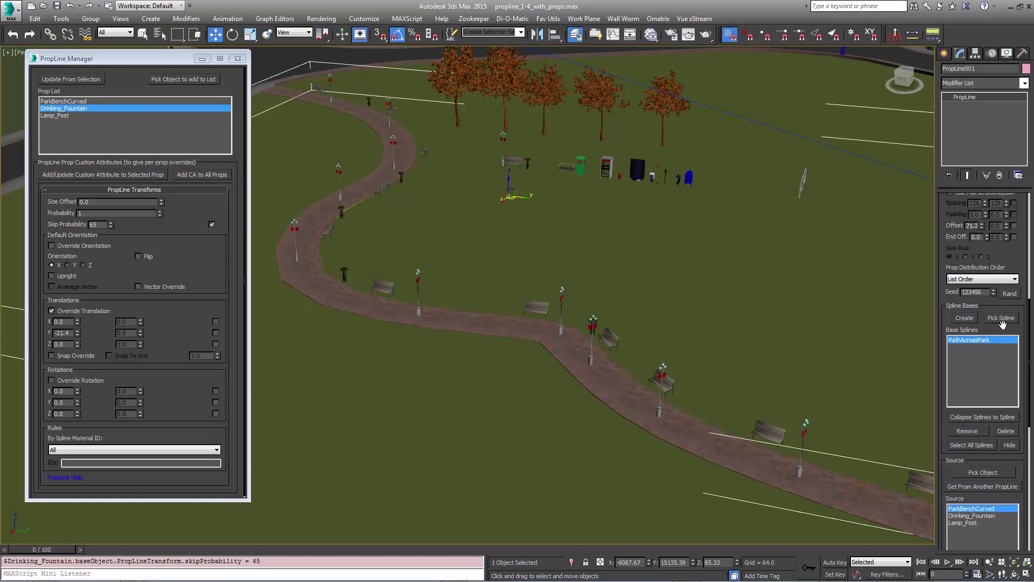
left_click(1009, 327)
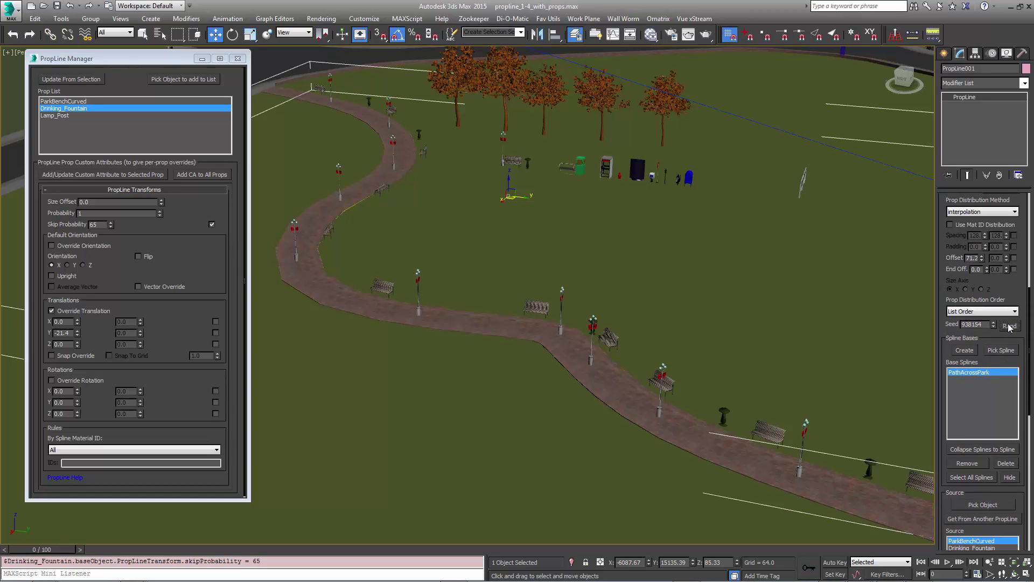
left_click(1009, 327)
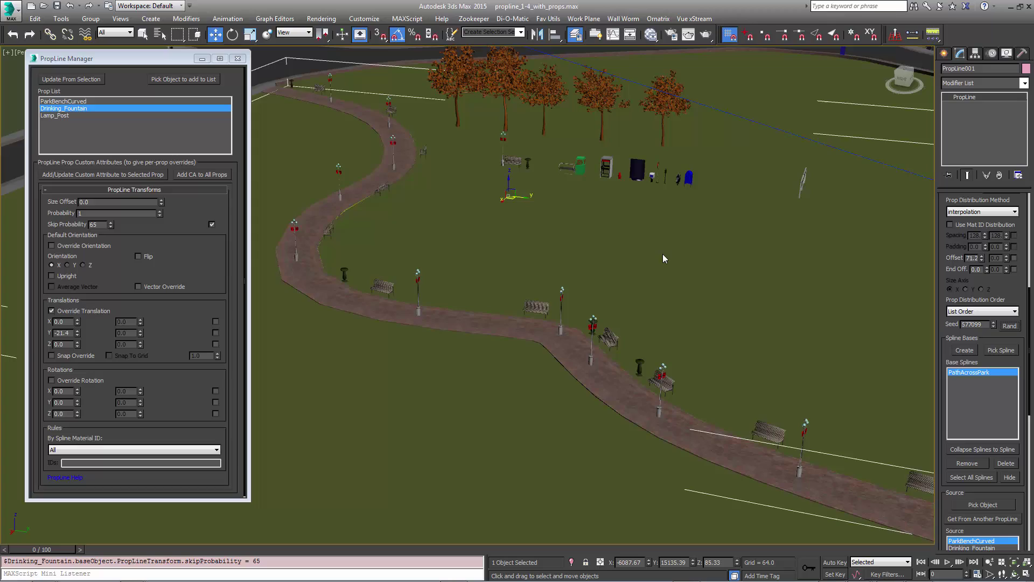
middle_click_drag(663, 259, 666, 311)
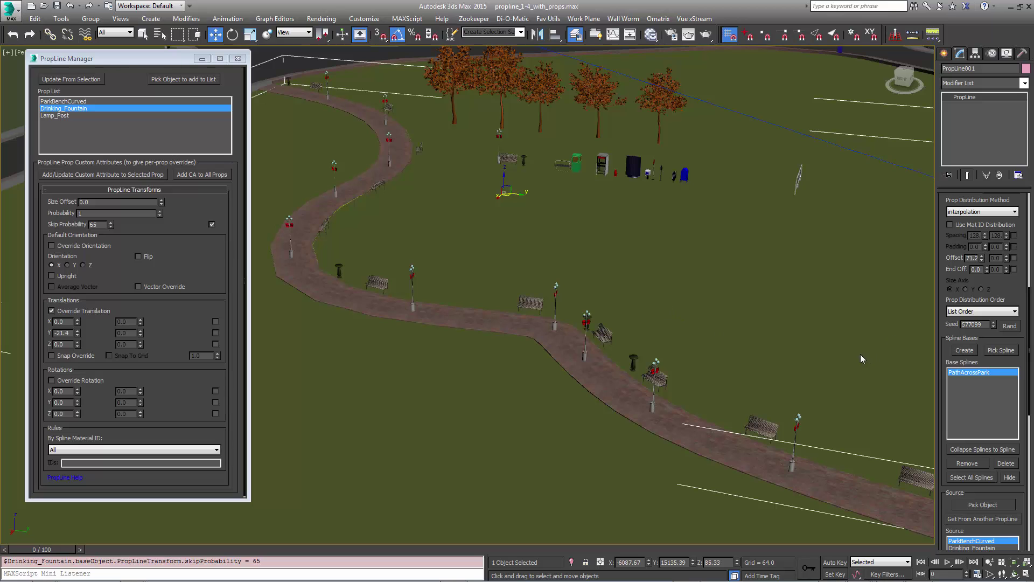
middle_click_drag(860, 356, 750, 277)
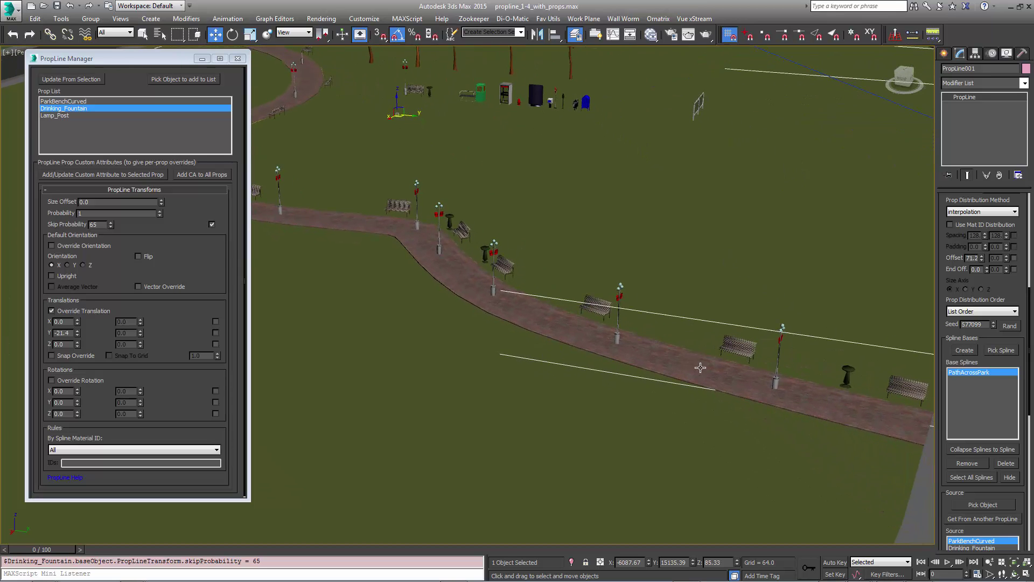
middle_click_drag(700, 367, 664, 347)
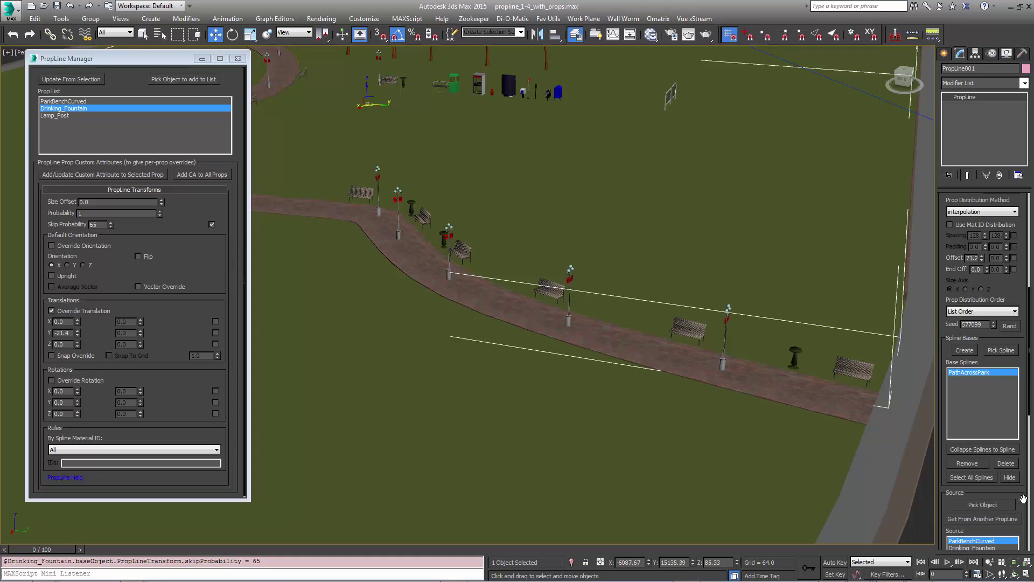
Instantiate the PropLine's props as separate scene objects and select one of the resulting benches.
scroll(1016, 499, "down", 5)
left_click_drag(1015, 487, 989, 208)
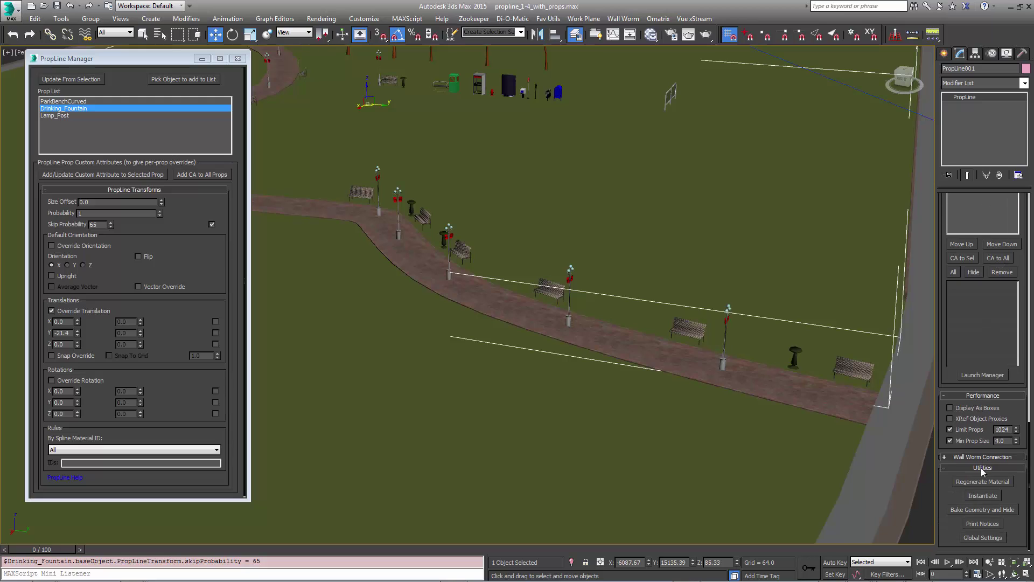
left_click(982, 497)
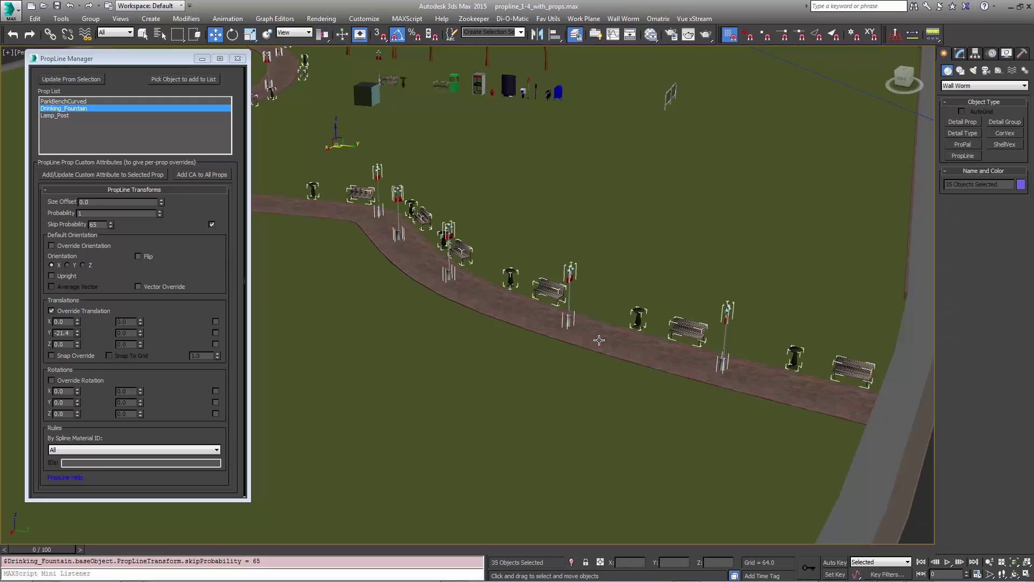
scroll(599, 340, "up", 4)
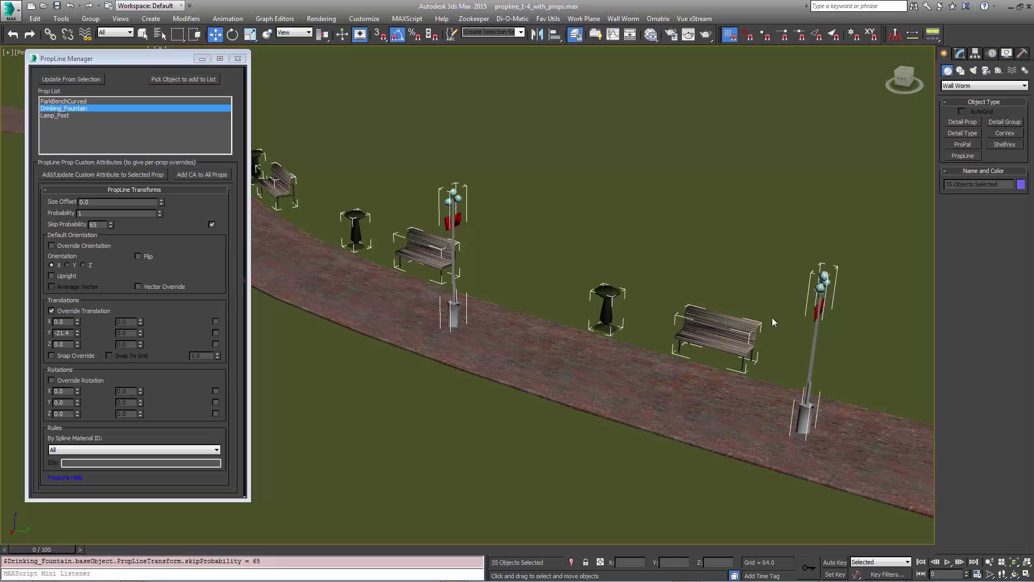
left_click(729, 323)
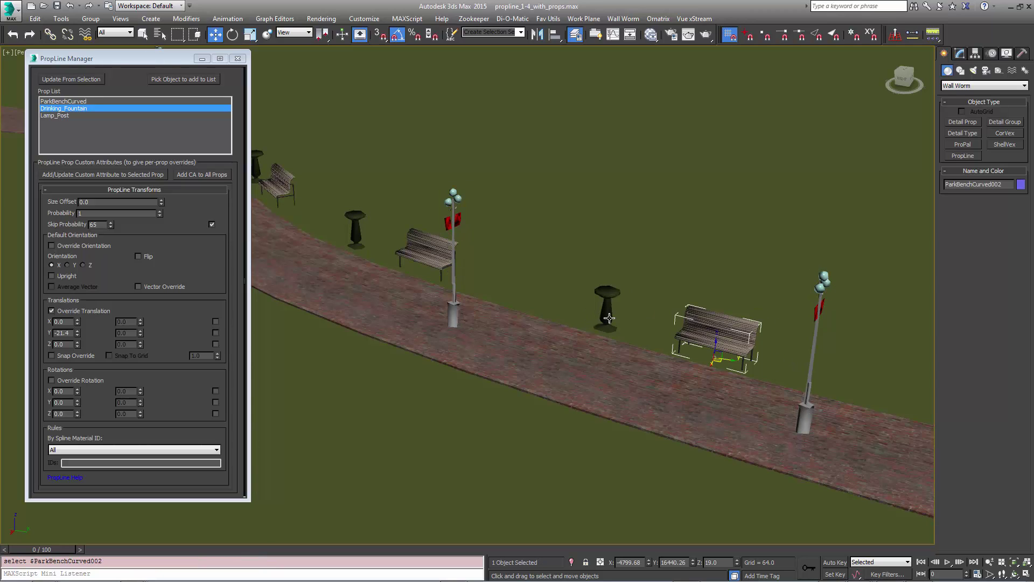
Temporarily disable the XRef proxy of the drinking fountain beside the selected bench, inspect its detailed model, and re-enable the proxy.
middle_click_drag(574, 312, 648, 383)
scroll(689, 345, "down", 3)
scroll(642, 380, "up", 5)
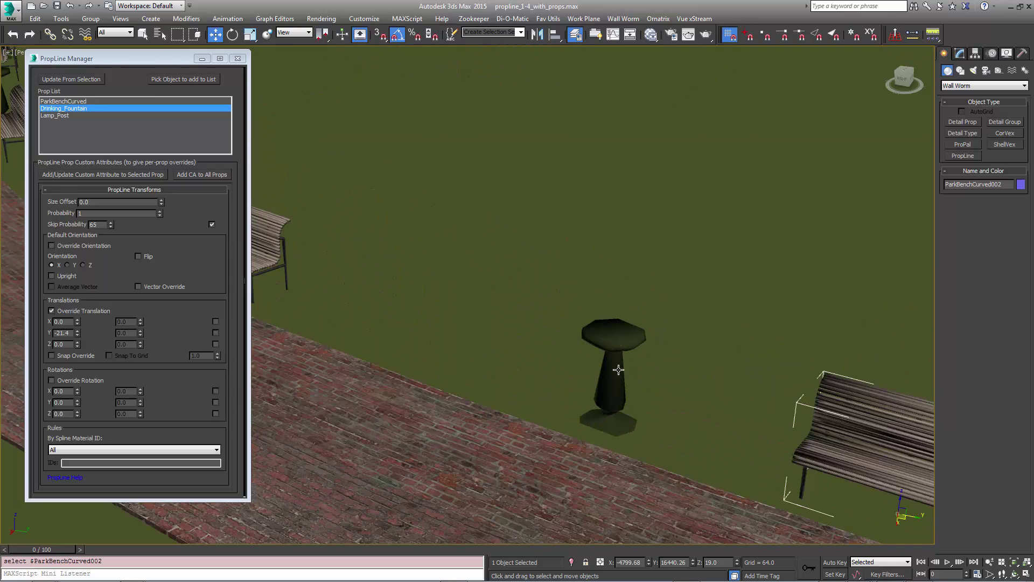
left_click(613, 377)
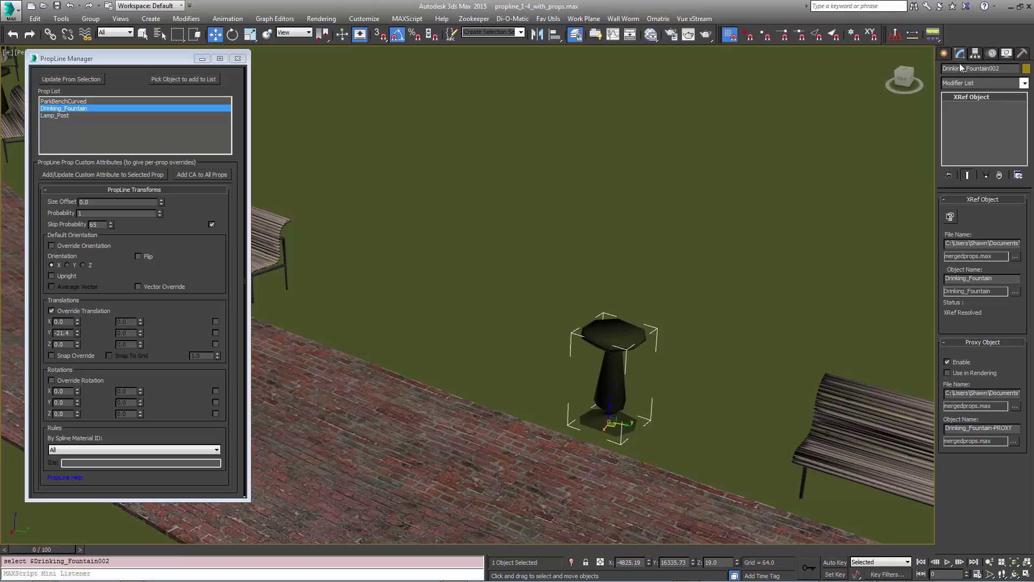
left_click(947, 362)
key("q")
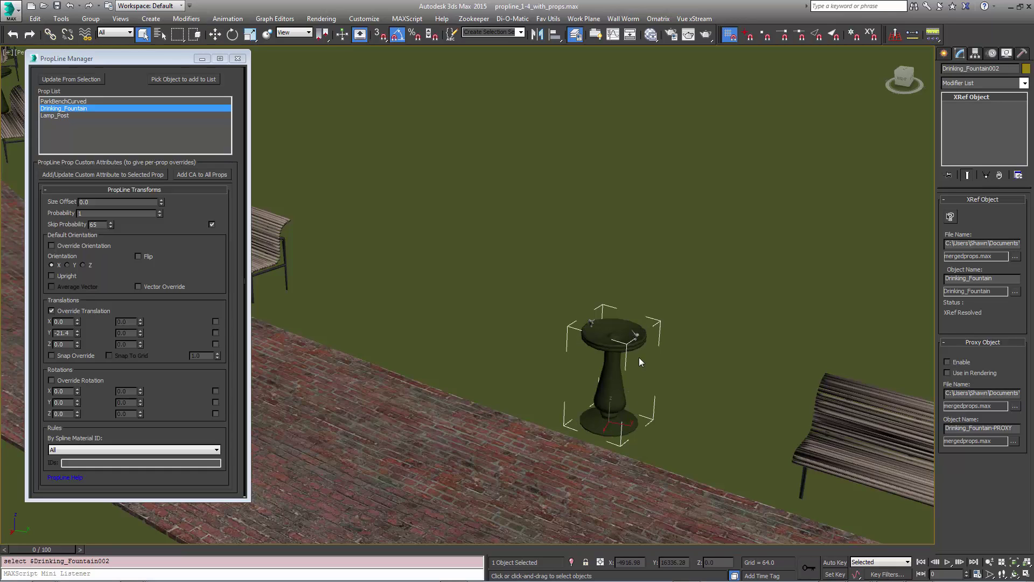
scroll(583, 344, "up", 8)
scroll(583, 348, "down", 8)
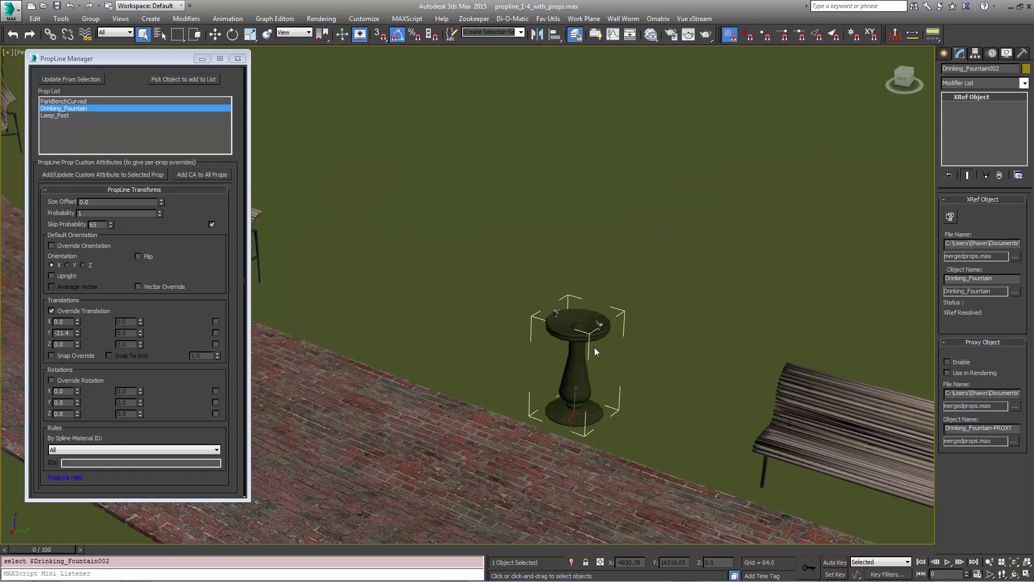
scroll(599, 353, "up", 8)
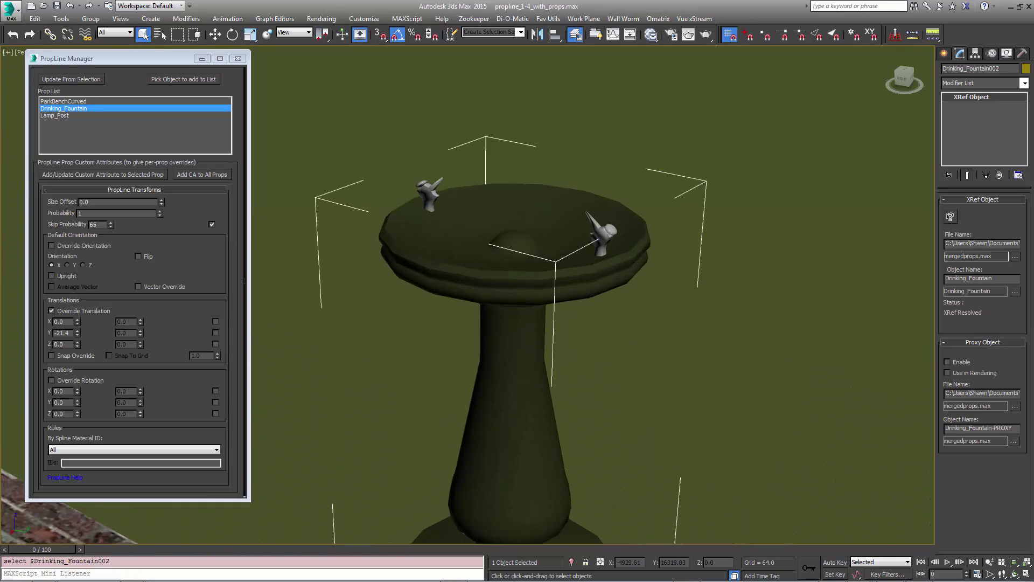
scroll(593, 350, "down", 8)
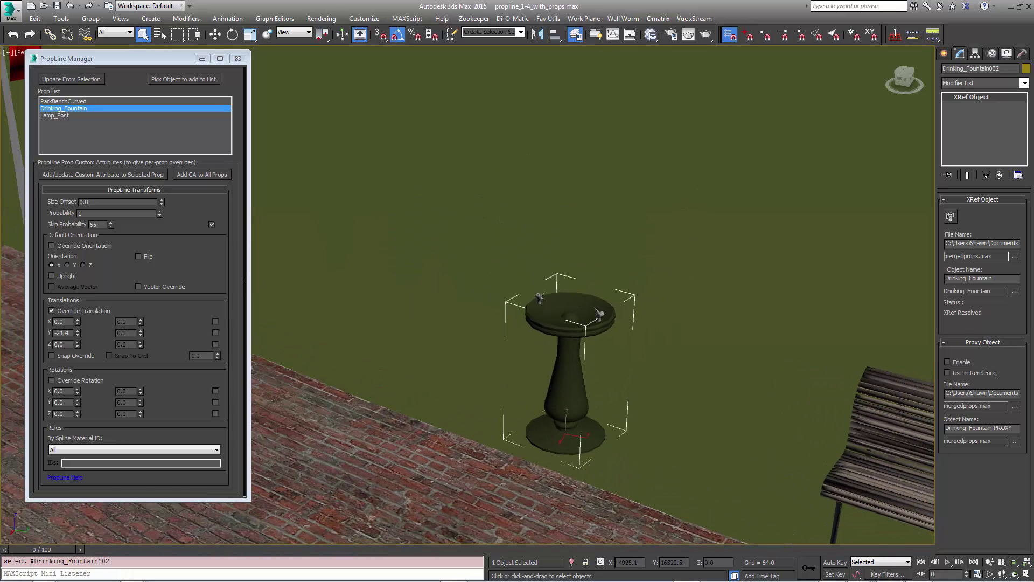
left_click(954, 365)
scroll(656, 339, "down", 8)
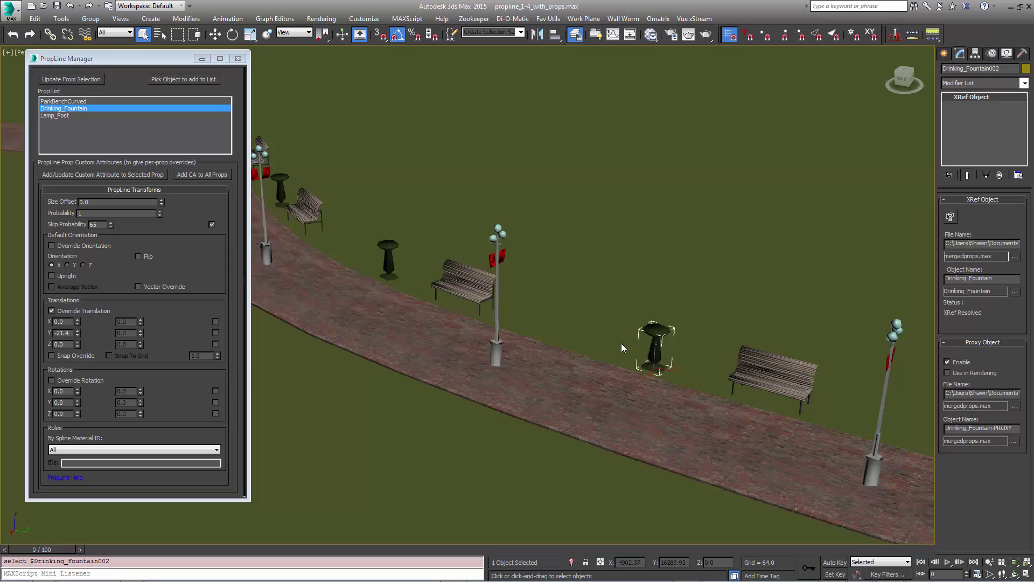
Create a second Wall Worm PropLine on the grass beside the path's curve and show its parameters.
scroll(622, 347, "down", 10)
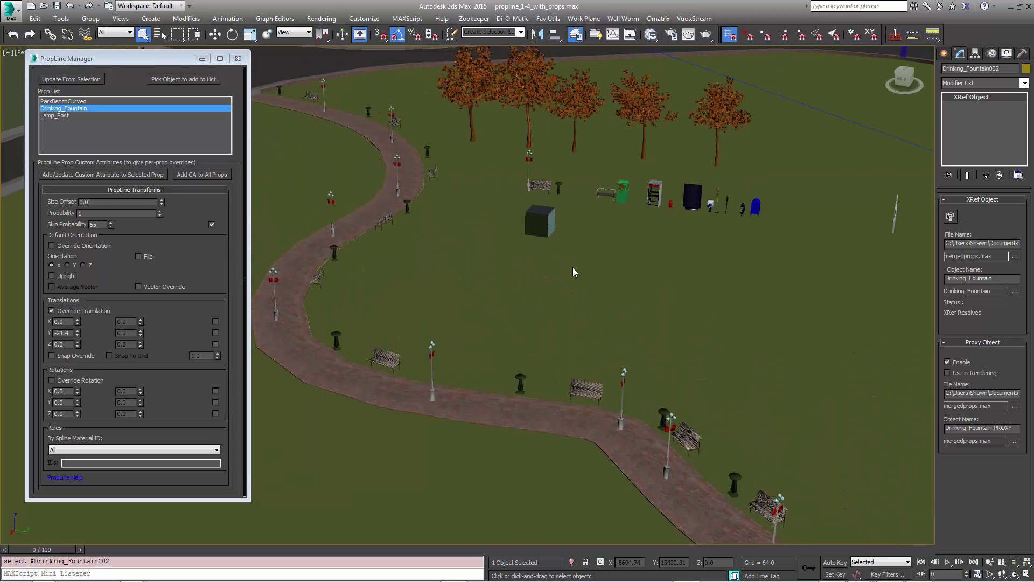
middle_click_drag(601, 195, 629, 197)
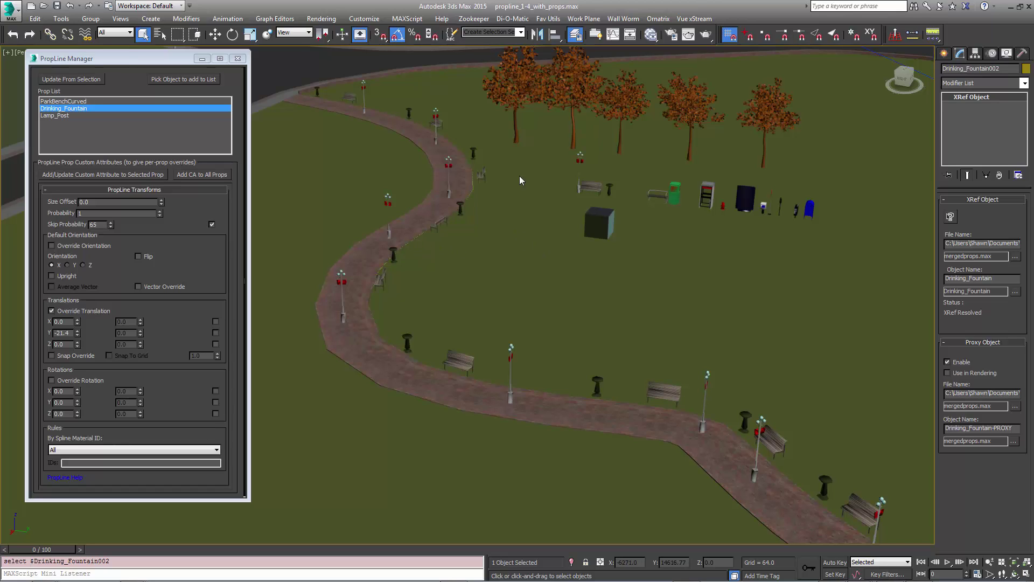
left_click_drag(813, 134, 516, 92)
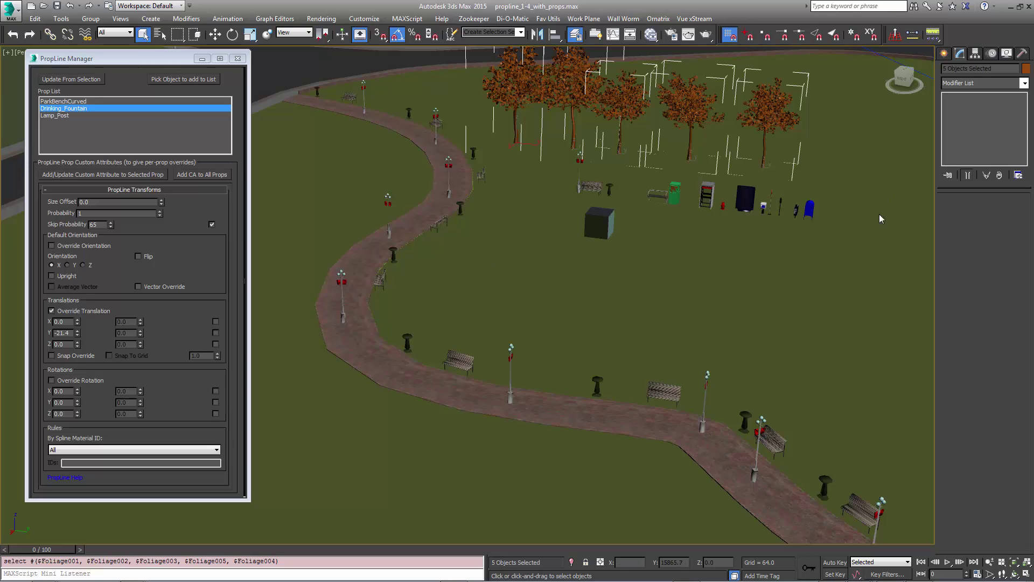
left_click(599, 222)
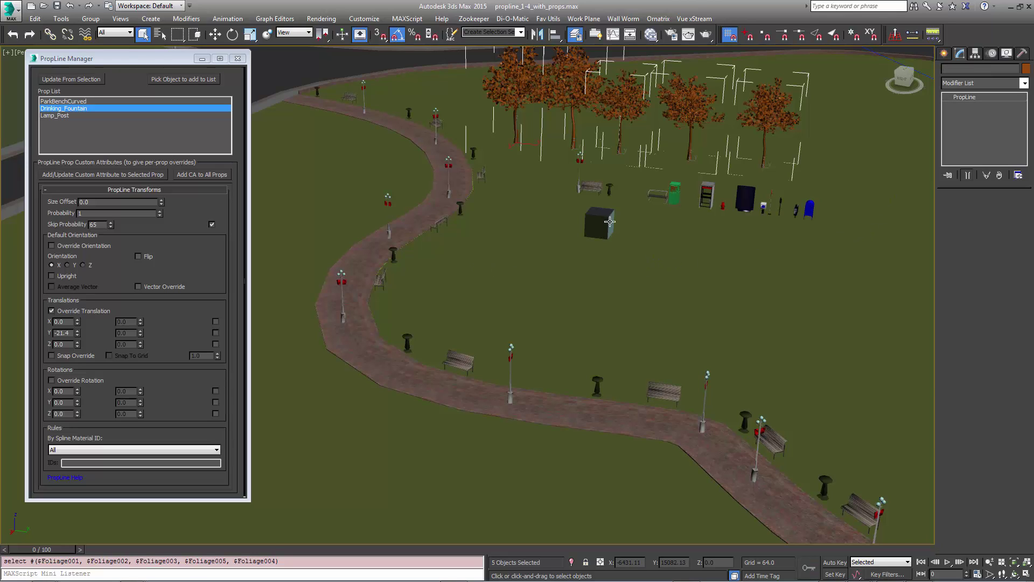
left_click(944, 55)
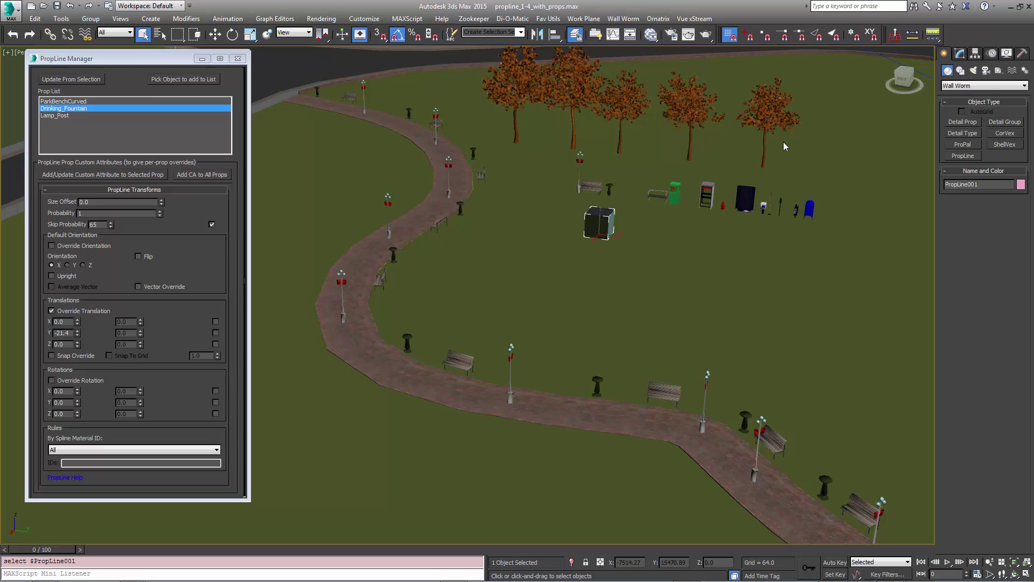
left_click(959, 89)
left_click(959, 89)
left_click(962, 155)
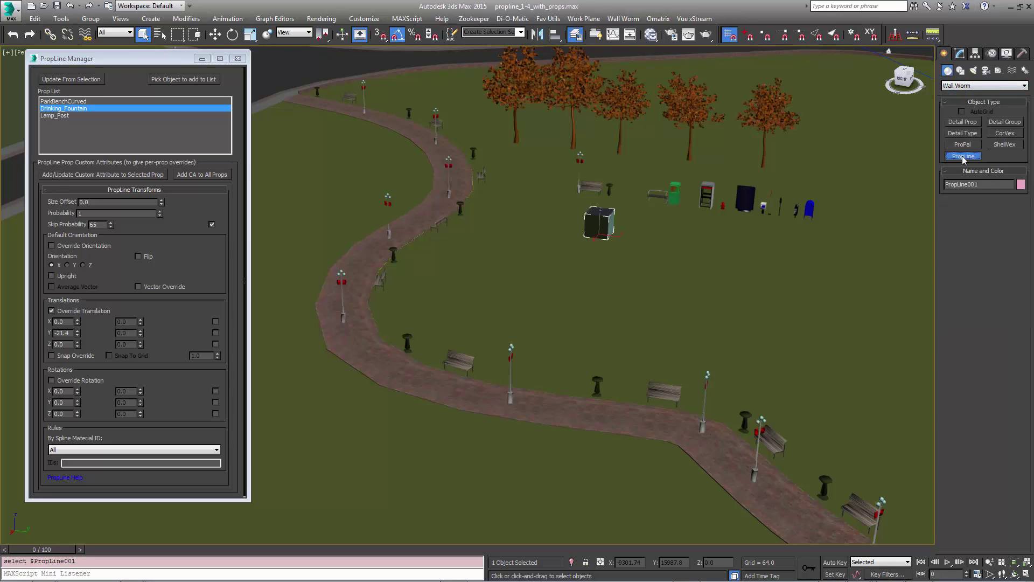
left_click(451, 267)
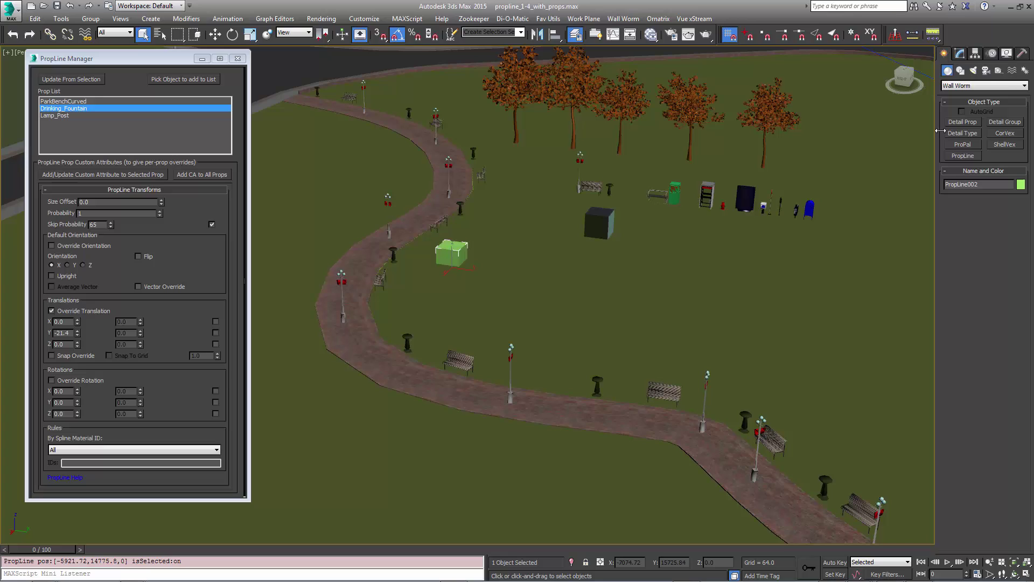
left_click(960, 53)
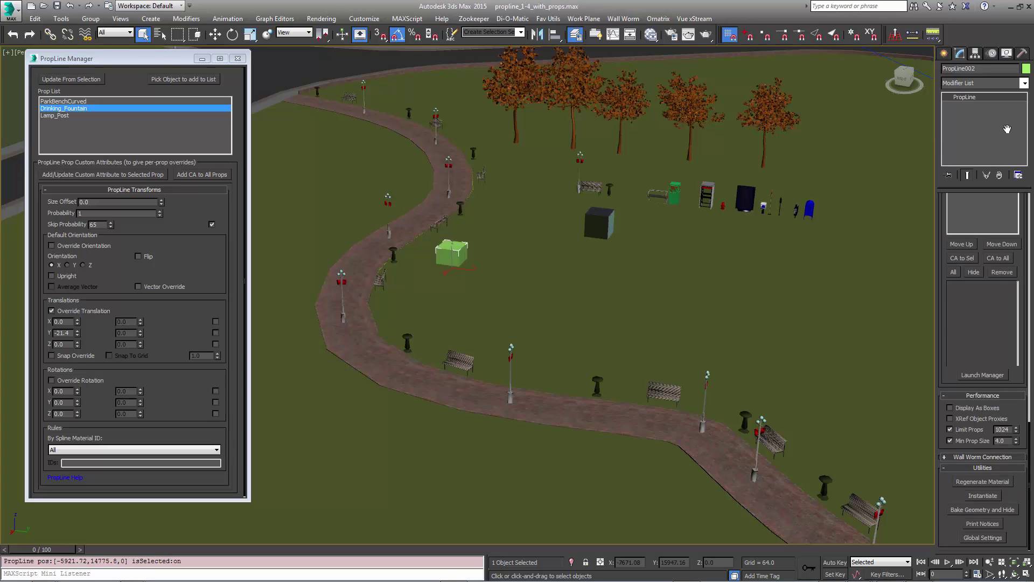
Enable Display As Boxes for the new PropLine and assign PathAcrossPark as its base spline.
left_click(959, 408)
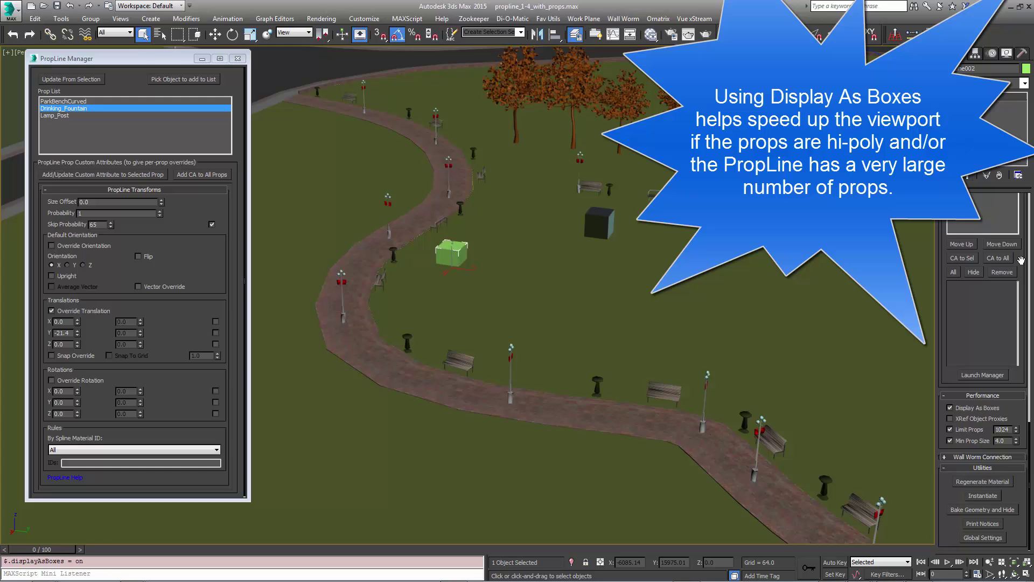
scroll(1021, 260, "up", 5)
scroll(1022, 199, "up", 2)
left_click(1001, 251)
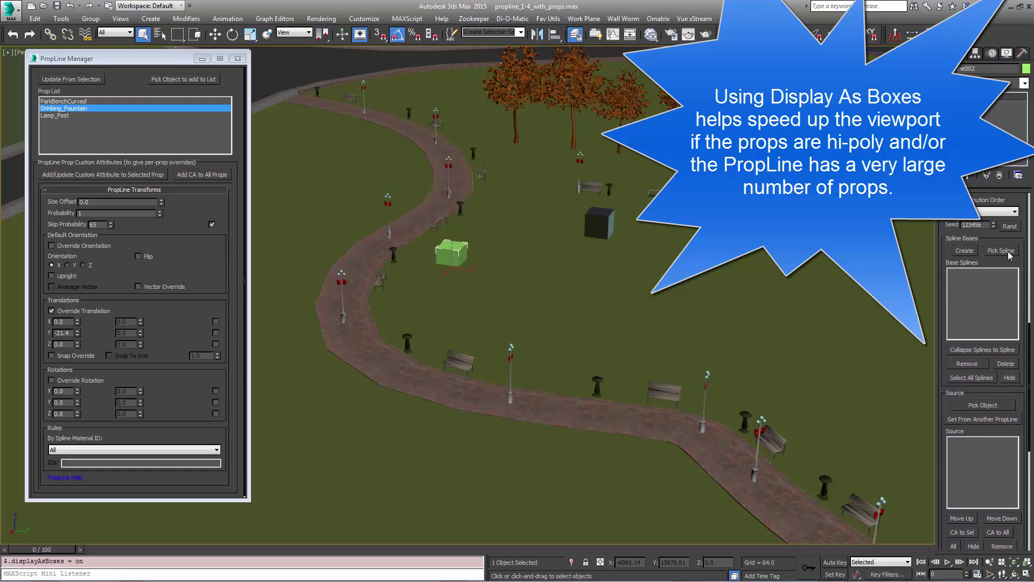
left_click(411, 240)
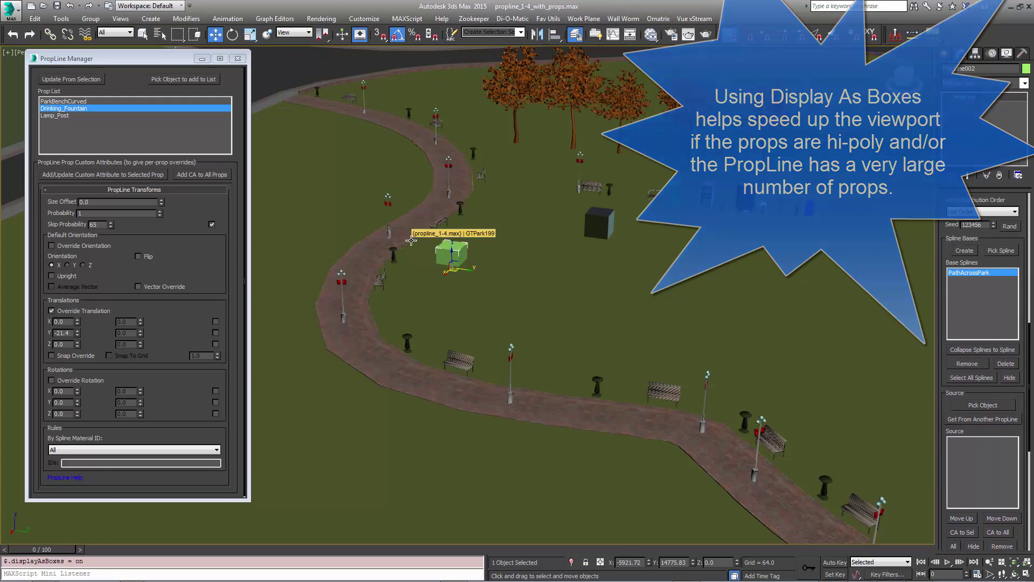
Add the tree Foliage001 as a source object of the new PropLine.
left_click_drag(1001, 201, 986, 391)
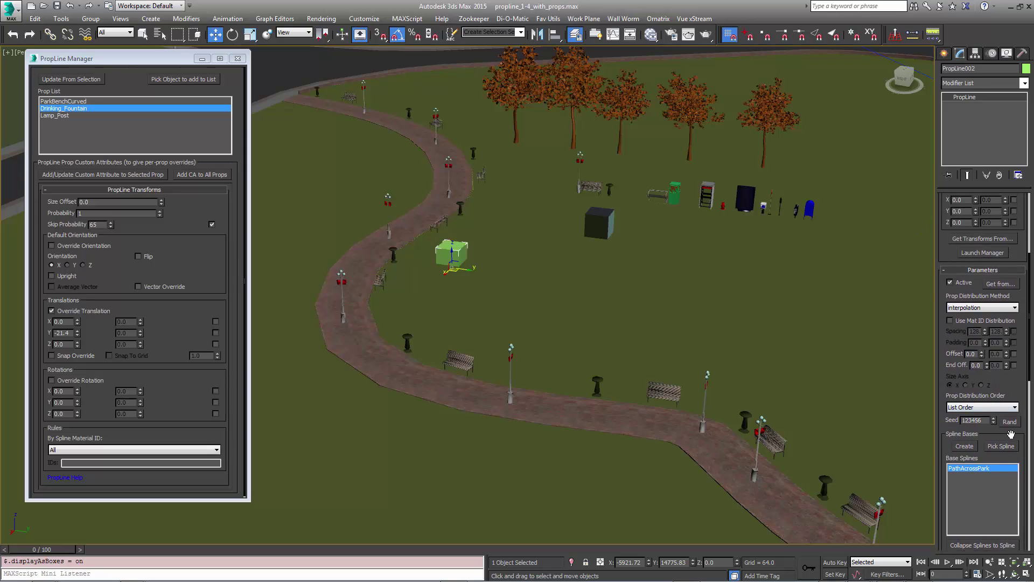
left_click_drag(1010, 435, 563, 106)
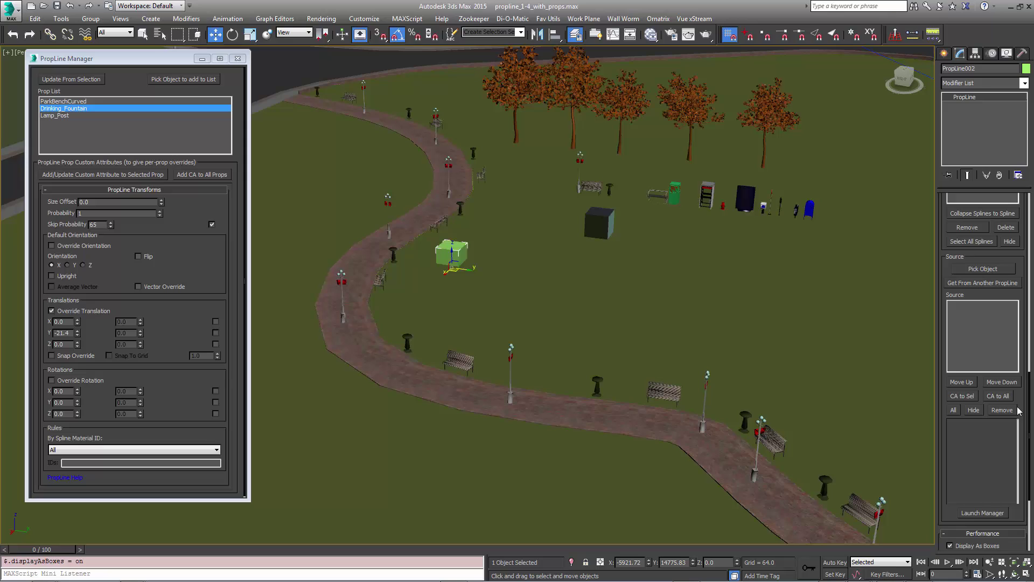
left_click_drag(1018, 410, 1001, 426)
left_click(983, 310)
left_click(452, 252)
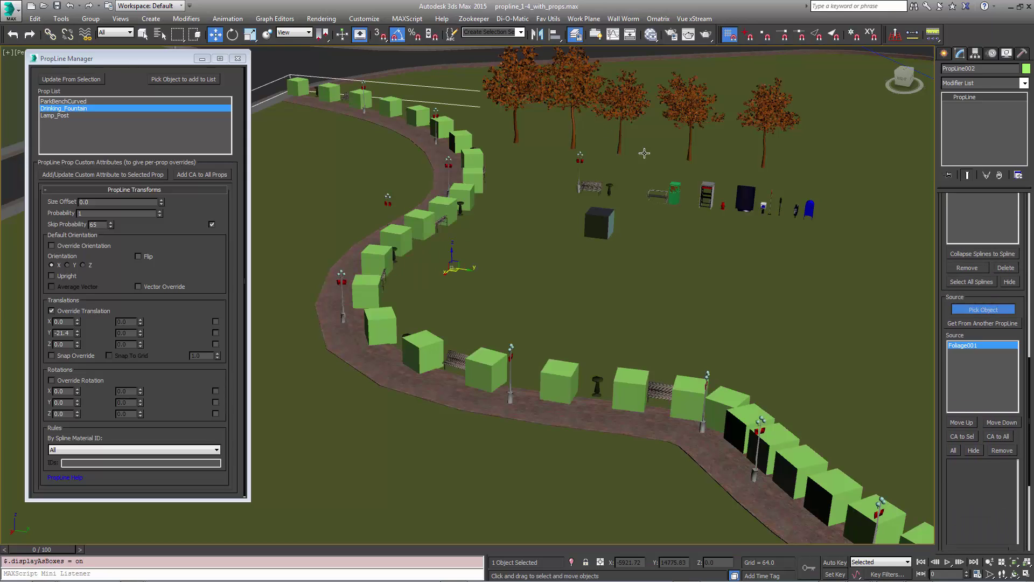
Add the remaining four trees, Foliage005, Foliage002, Foliage003 and Foliage004, as source objects of the PropLine.
left_click(581, 97)
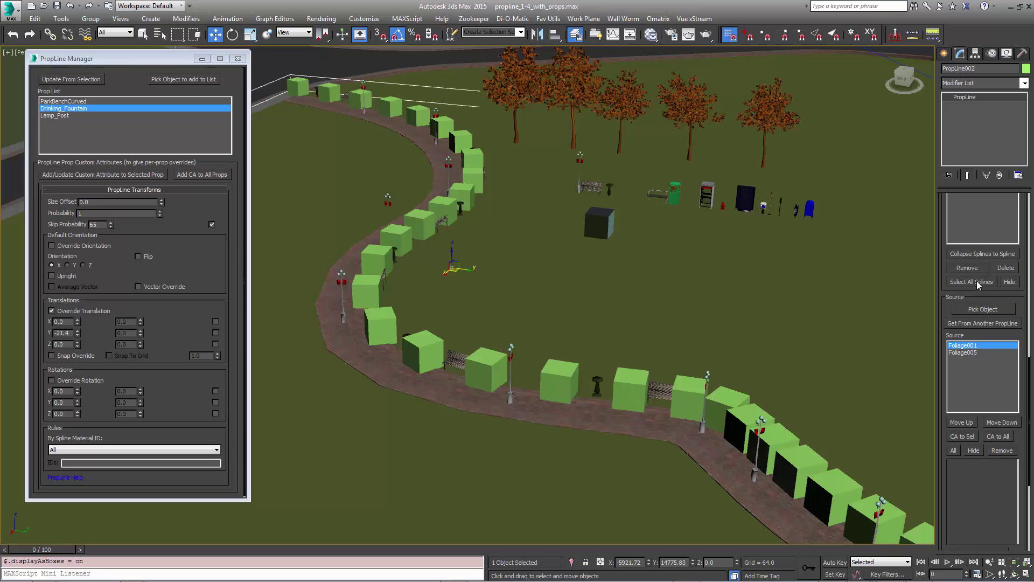
left_click(983, 309)
left_click(615, 101)
left_click(698, 115)
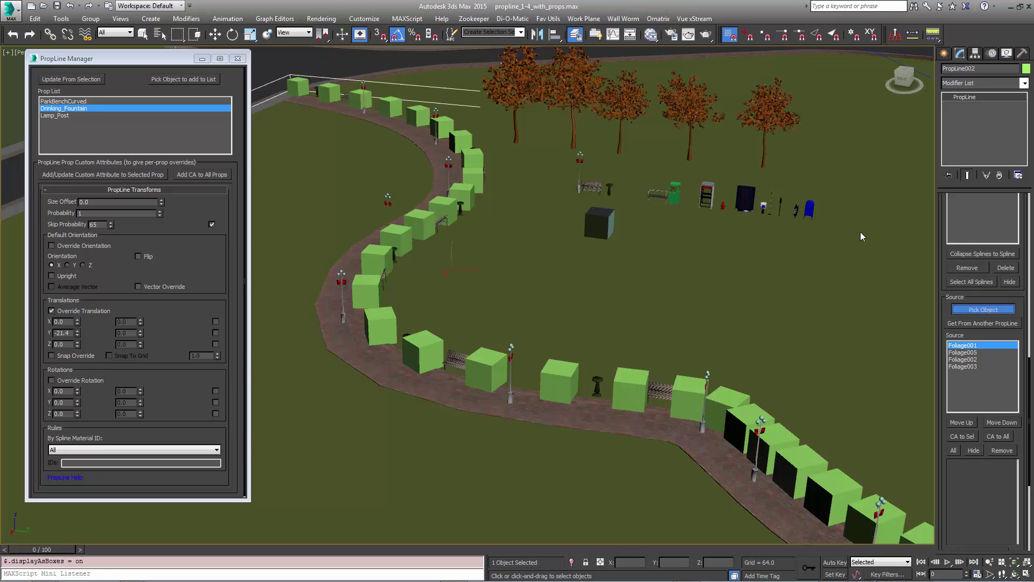
left_click(771, 119)
middle_click_drag(458, 248, 502, 236)
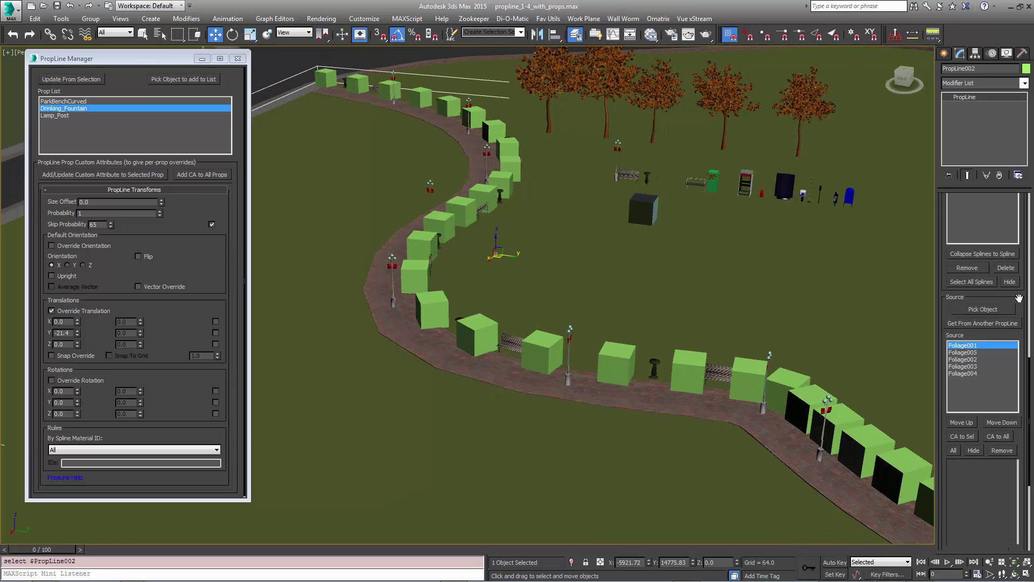
Close the PropLine Manager and set the new PropLine's prop distribution order to Random.
scroll(977, 428, "up", 5)
scroll(1016, 236, "up", 4)
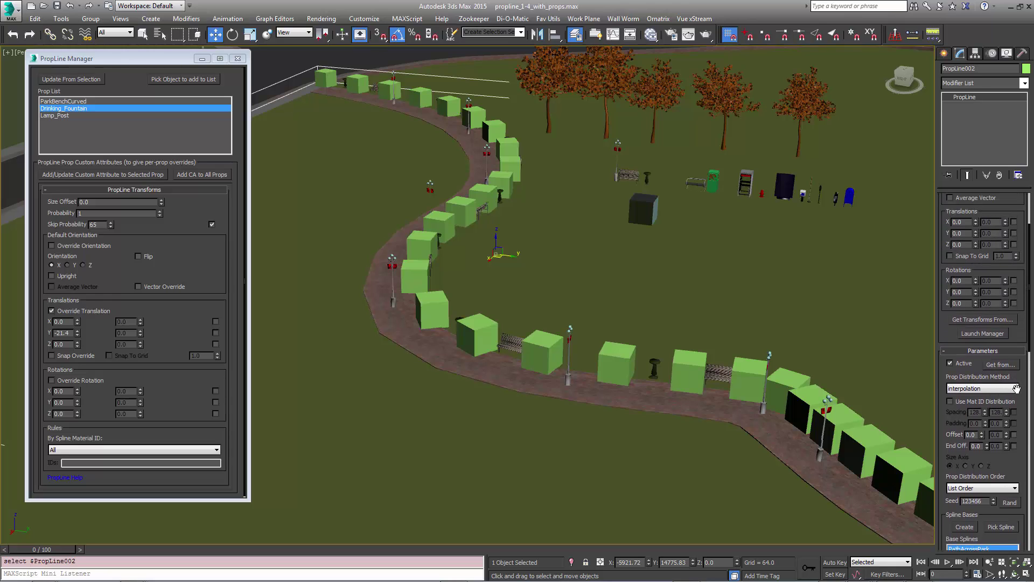
scroll(1015, 236, "up", 1)
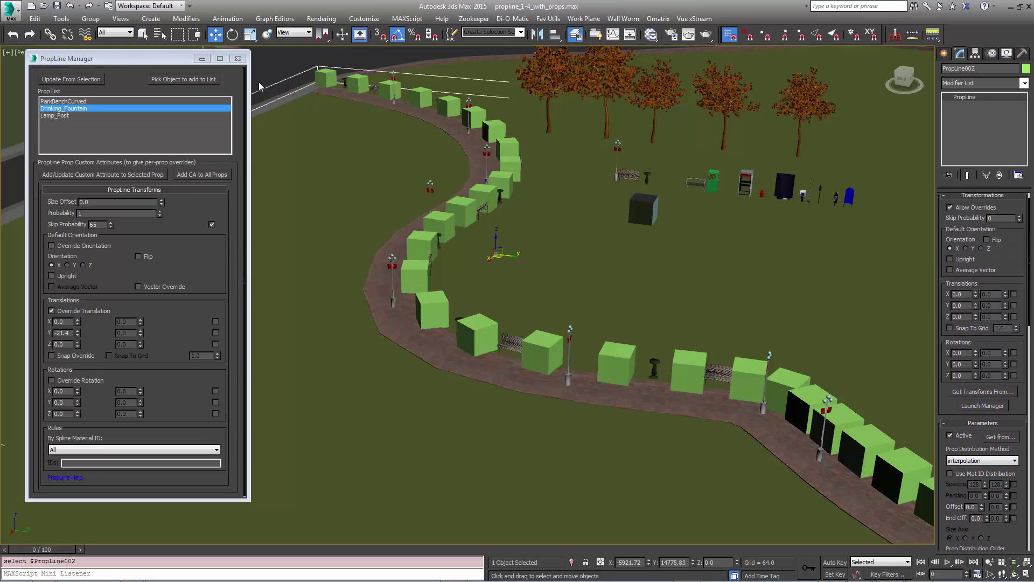
left_click(237, 59)
middle_click_drag(631, 249, 493, 240, "alt")
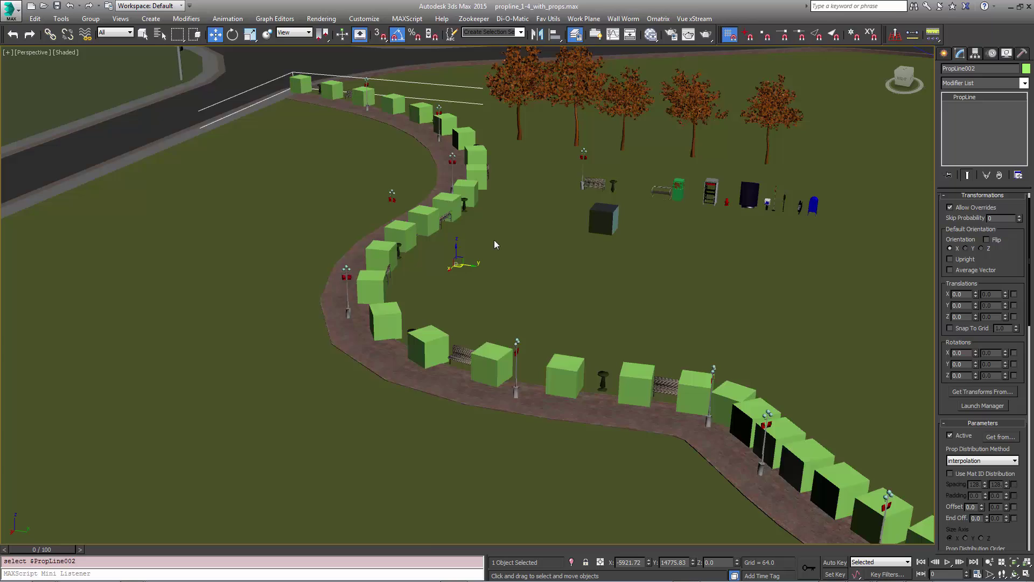
scroll(495, 245, "up", 2)
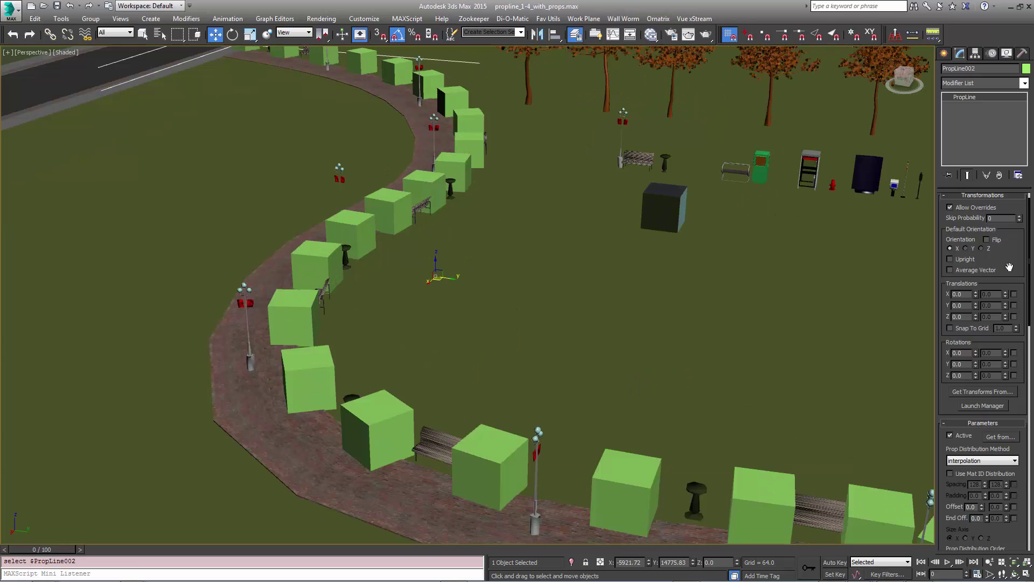
scroll(1009, 267, "down", 3)
scroll(968, 328, "down", 2)
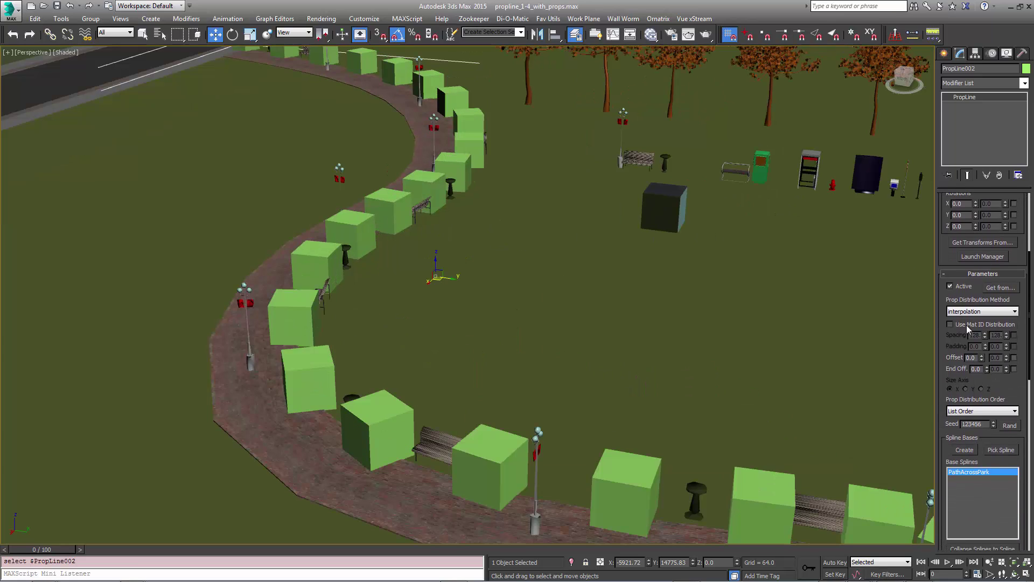
scroll(1005, 399, "down", 2)
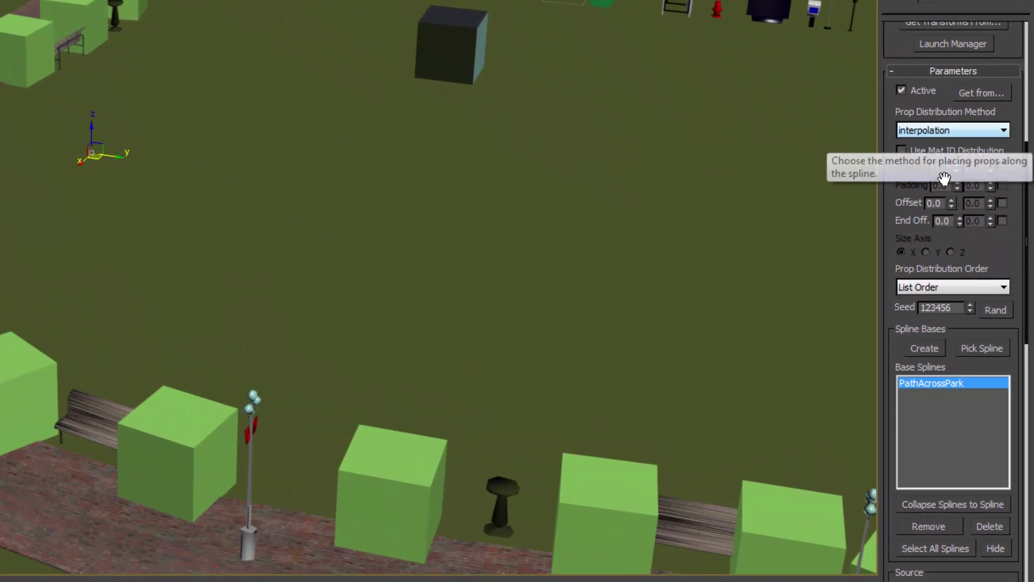
left_click(950, 335)
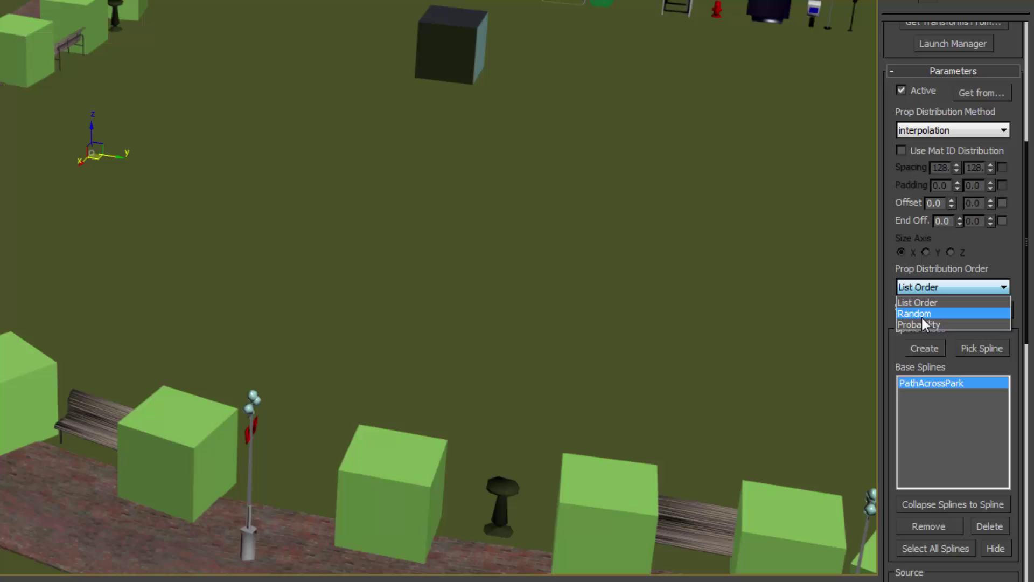
left_click(923, 315)
Shift the tree props away from the path by setting the PropLine's Y translation to about -100.1.
left_click_drag(1005, 263, 972, 366)
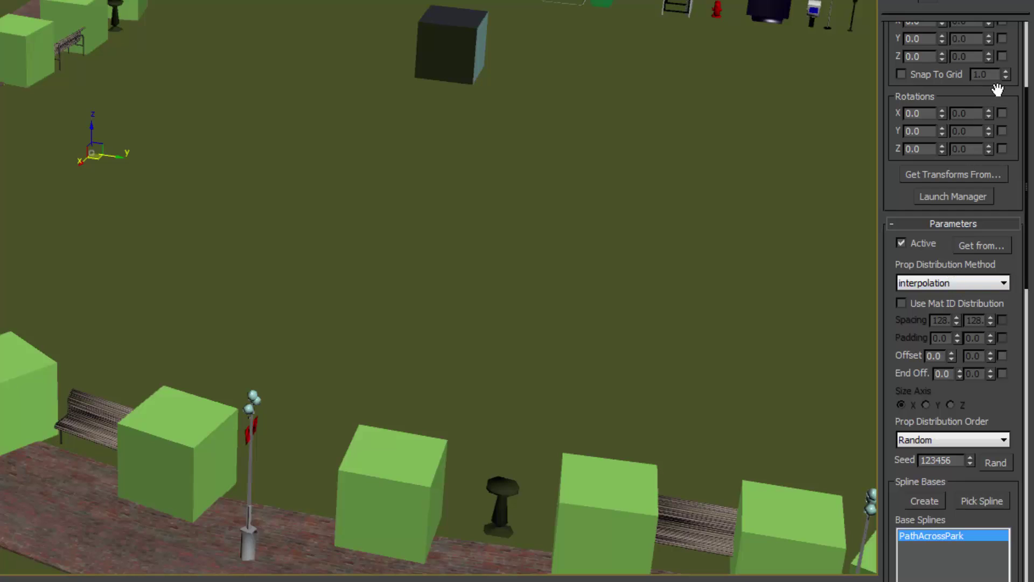
left_click_drag(998, 90, 993, 251)
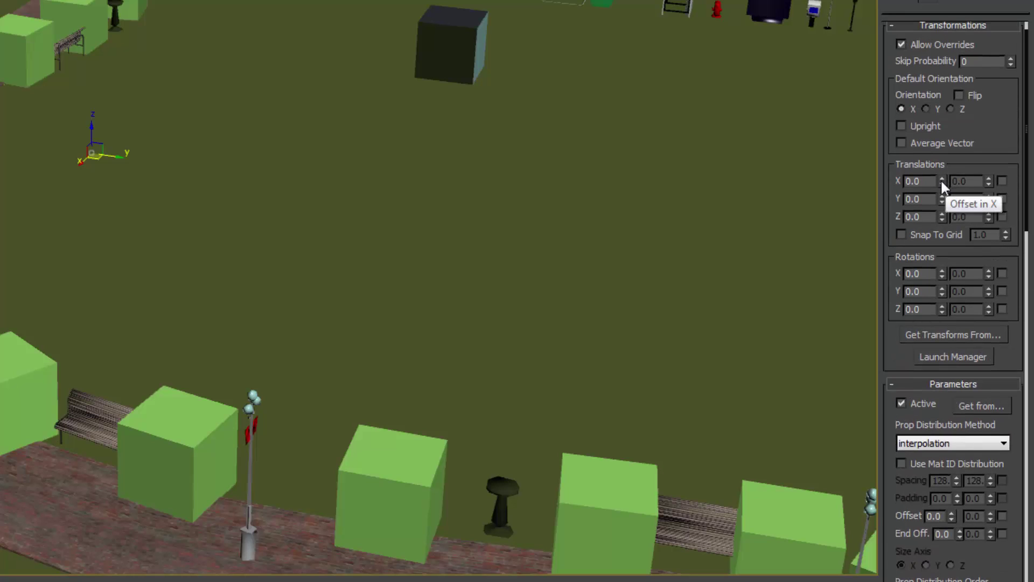
left_click_drag(941, 199, 941, 447)
scroll(1015, 361, "down", 10)
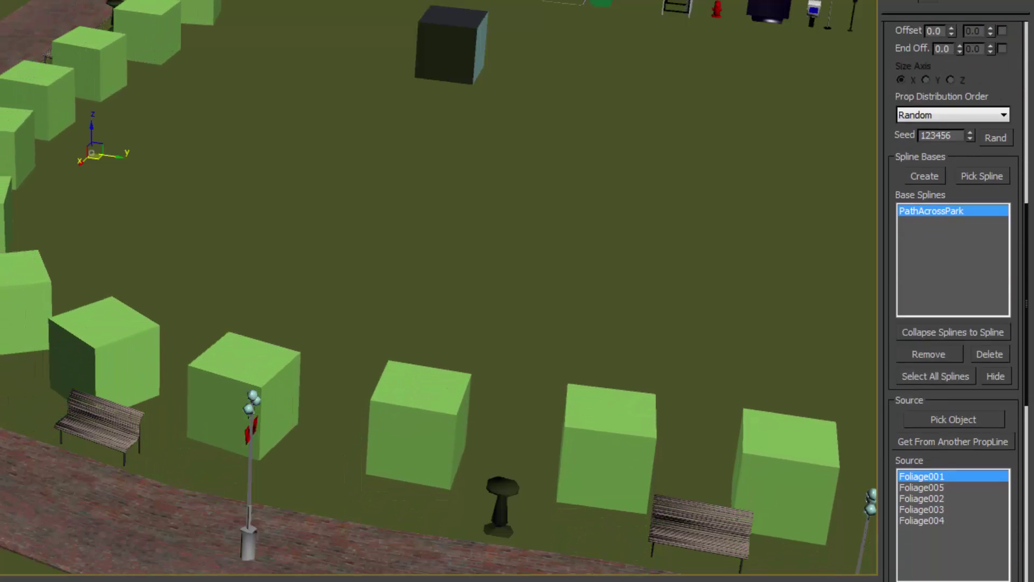
scroll(999, 345, "down", 6)
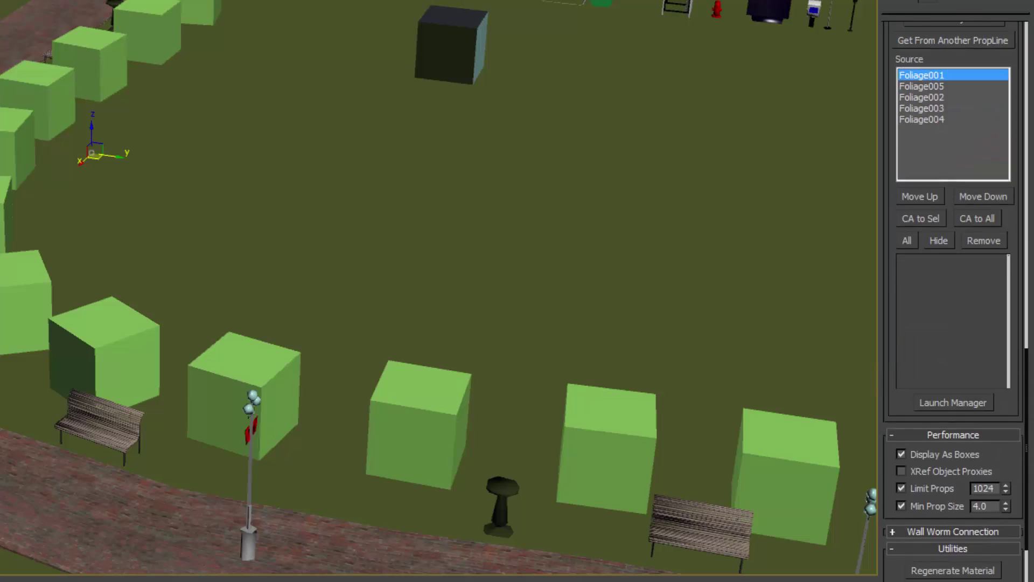
scroll(969, 129, "up", 17)
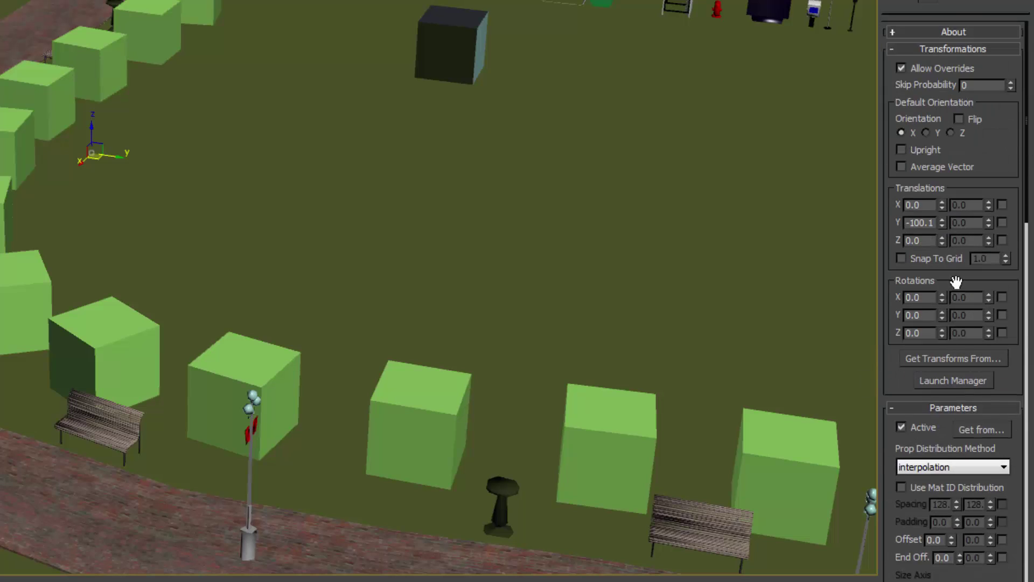
Enable random Z rotation for the props with a range from 0 to 360.
left_click(1002, 332)
double_click(918, 332)
type("-10")
key("Tab")
type("360")
key("Return")
Set the PropLine's start offset to about 101 so the trees begin away from the path's end at the road.
middle_click_drag(539, 257, 408, 205)
left_click_drag(1010, 388, 1016, 55)
left_click_drag(1018, 526, 1017, 406)
scroll(461, 316, "down", 4)
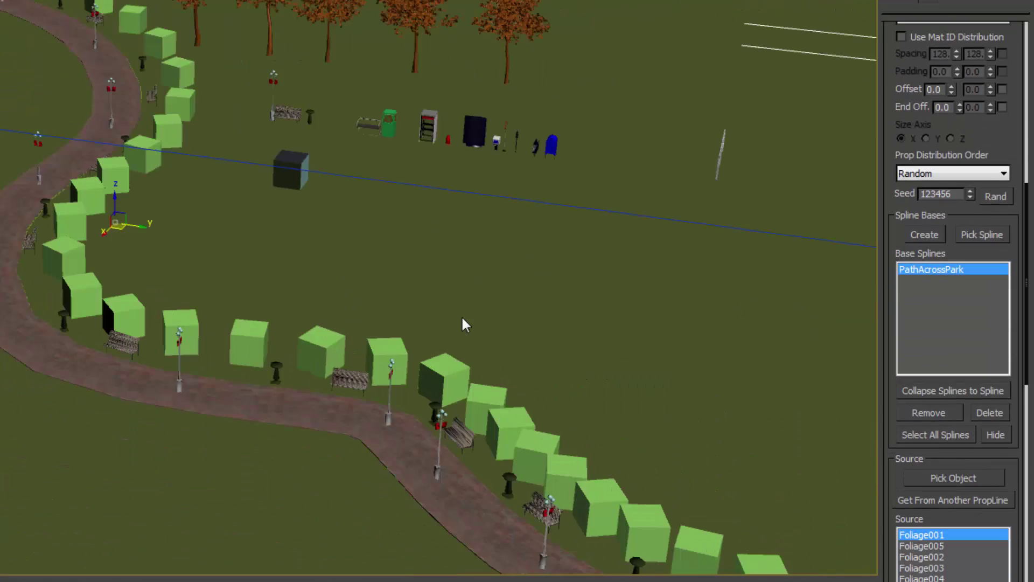
middle_click_drag(462, 316, 86, 54)
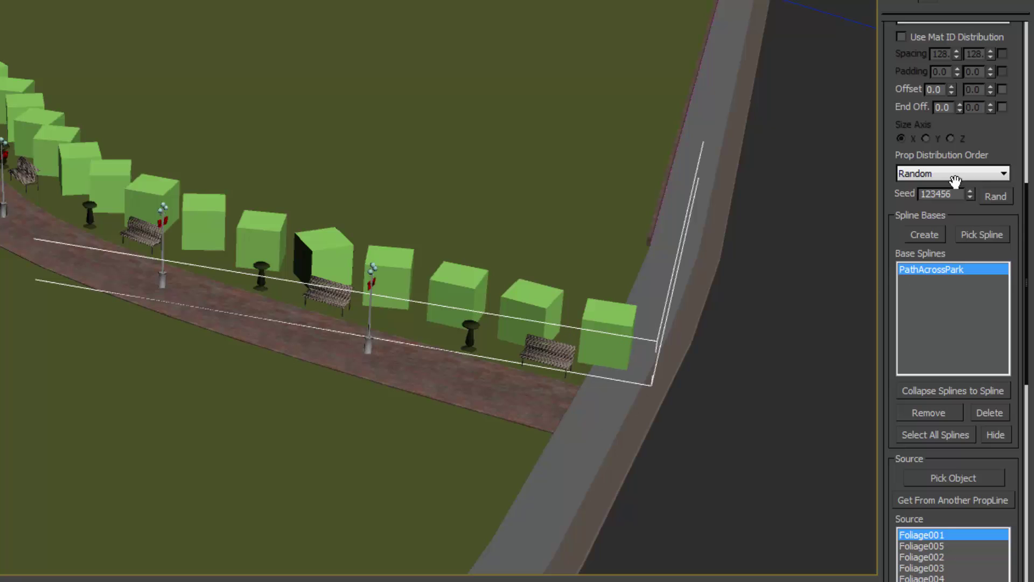
scroll(980, 150, "up", 2)
left_click_drag(951, 135, 585, 182)
Set the PropLine's end offset to 55.9 at the opposite end of the path.
middle_click_drag(263, 264, 668, 566)
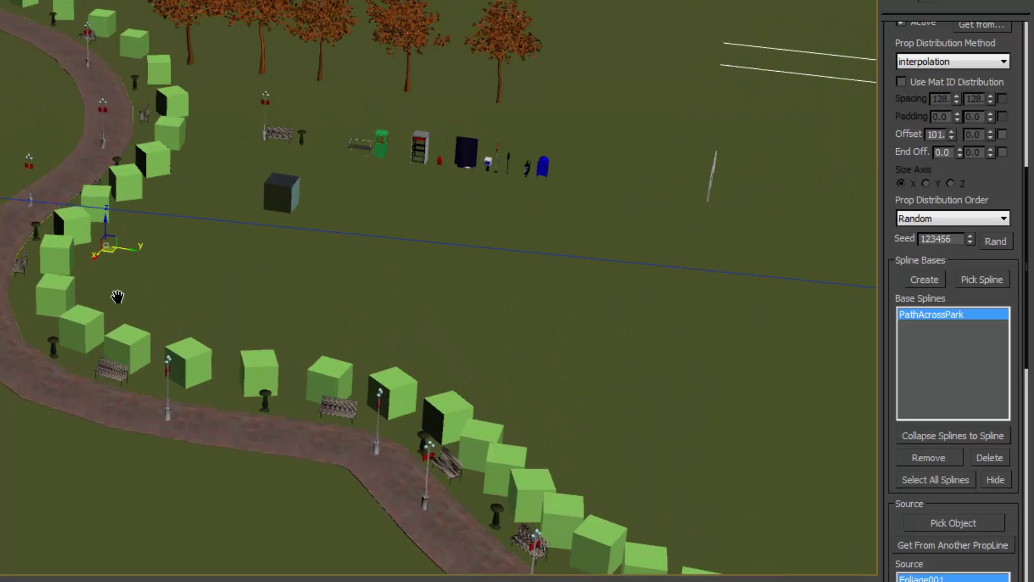
middle_click_drag(118, 295, 458, 560)
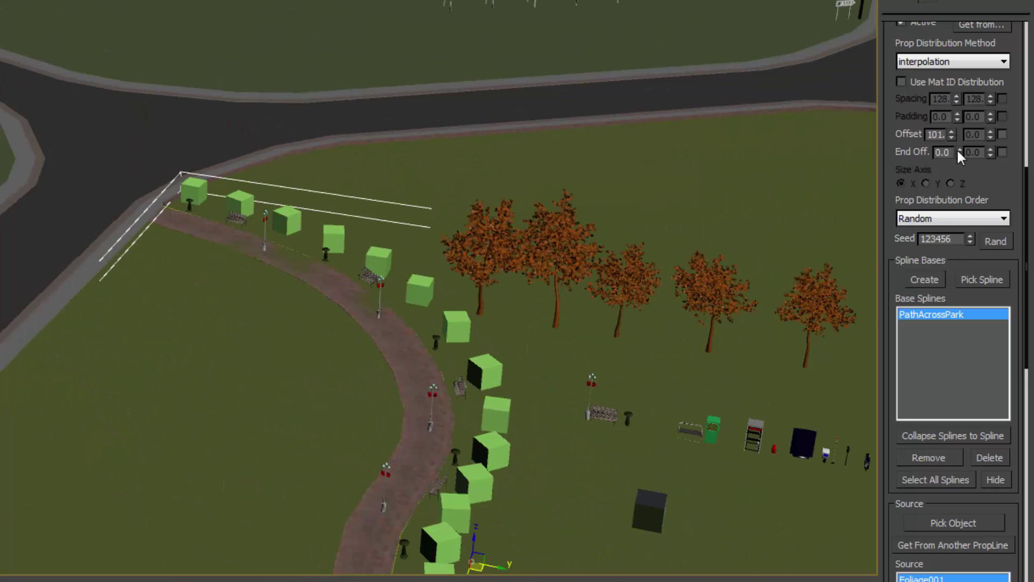
left_click_drag(959, 152, 948, 15)
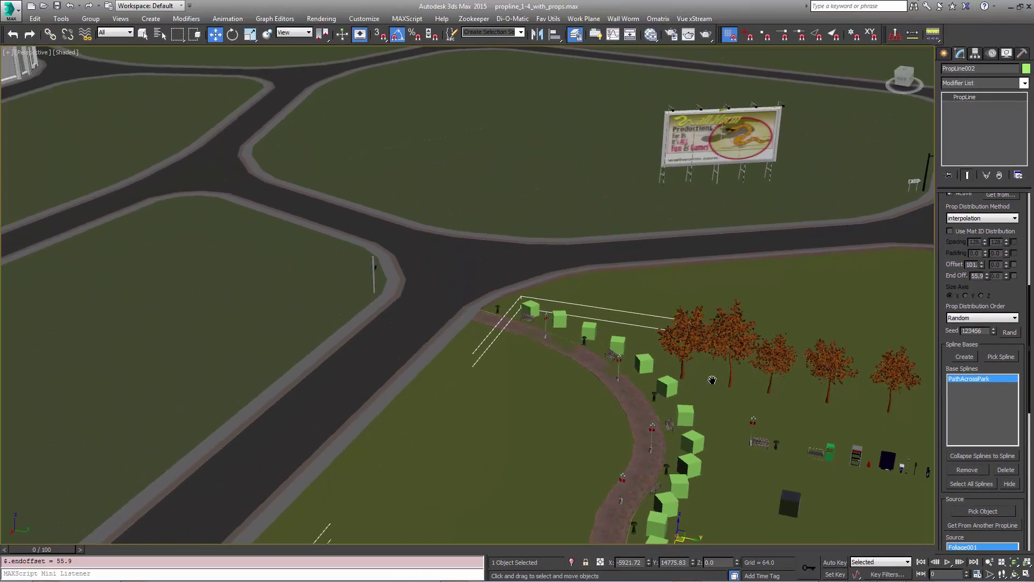
Move the tree props farther from the path by setting the Y translation to -130.2.
middle_click_drag(712, 380, 621, 312)
middle_click_drag(651, 393, 598, 350)
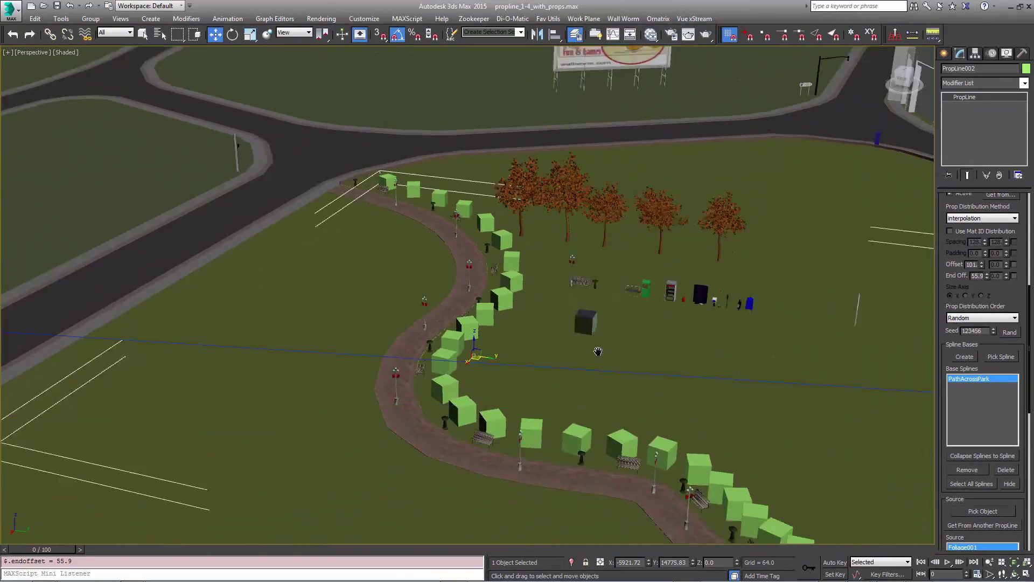
middle_click_drag(633, 417, 611, 380, "alt")
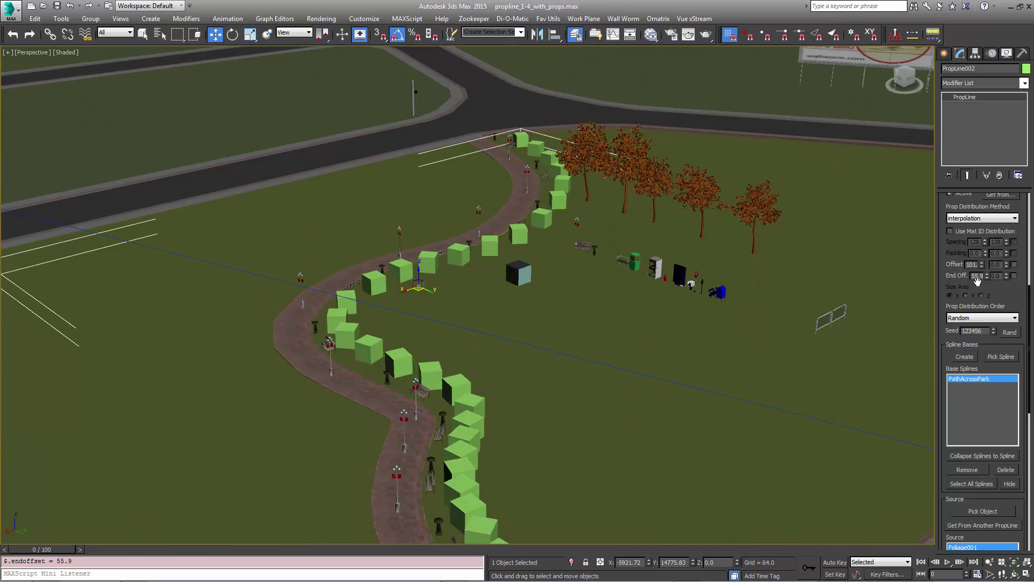
left_click_drag(991, 293, 1031, 539)
scroll(1003, 291, "up", 2)
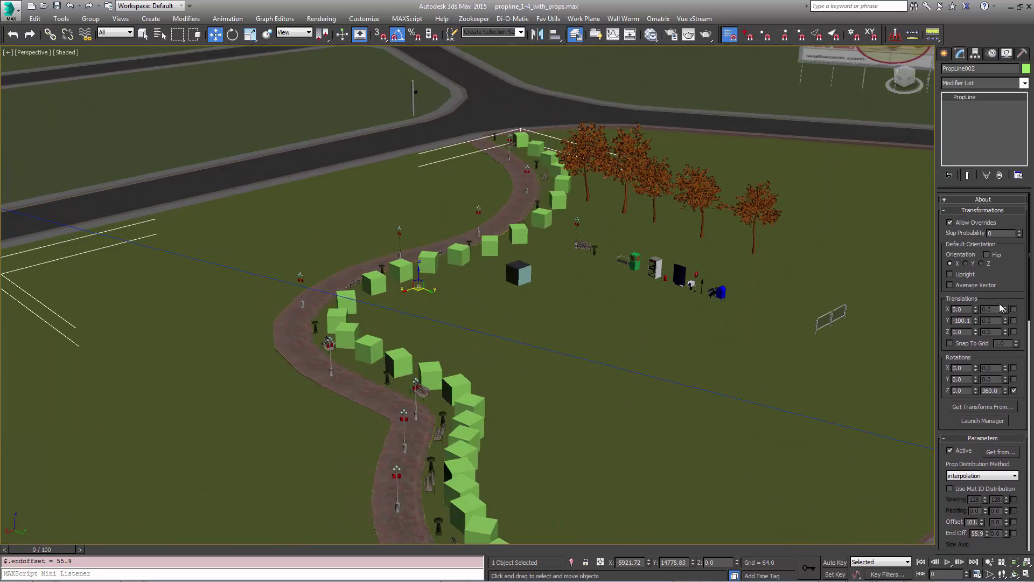
left_click_drag(976, 322, 986, 485)
Instantiate the tree PropLine so its box placeholders become real tree instances along the path.
middle_click_drag(538, 392, 508, 286, "alt")
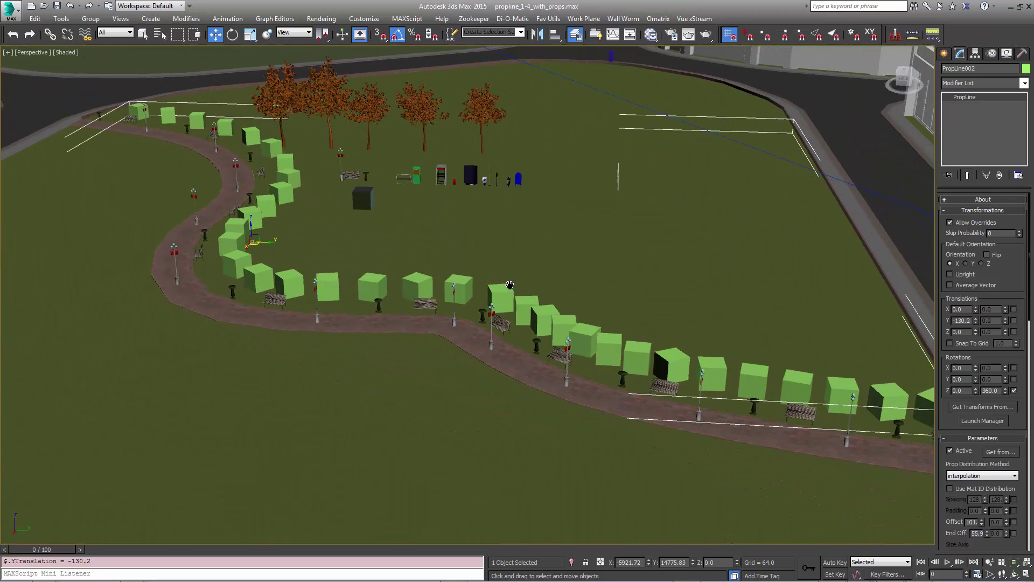
middle_click_drag(776, 321, 711, 301)
left_click_drag(1016, 542, 996, 146)
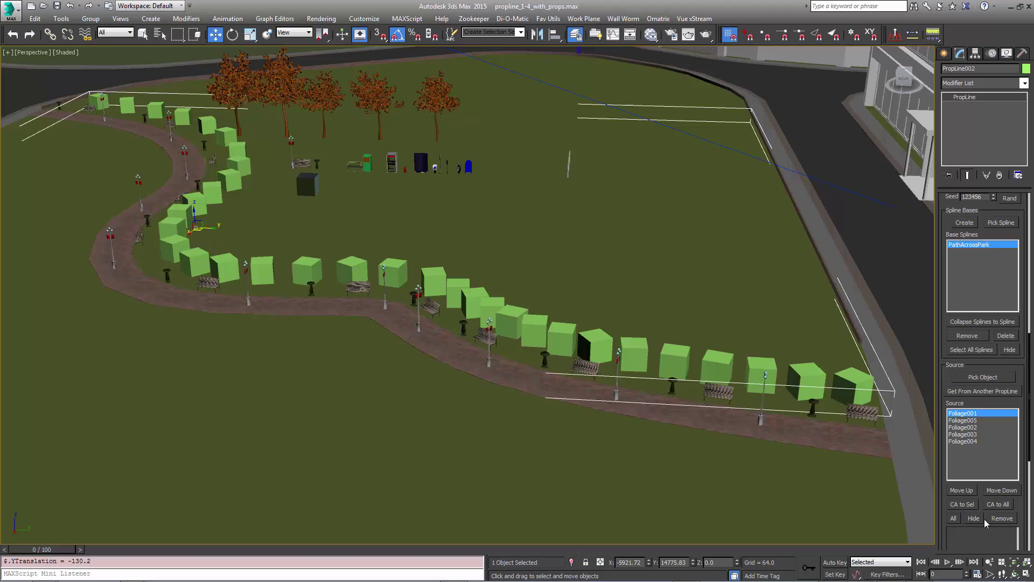
left_click_drag(1019, 518, 984, 138)
left_click(983, 496)
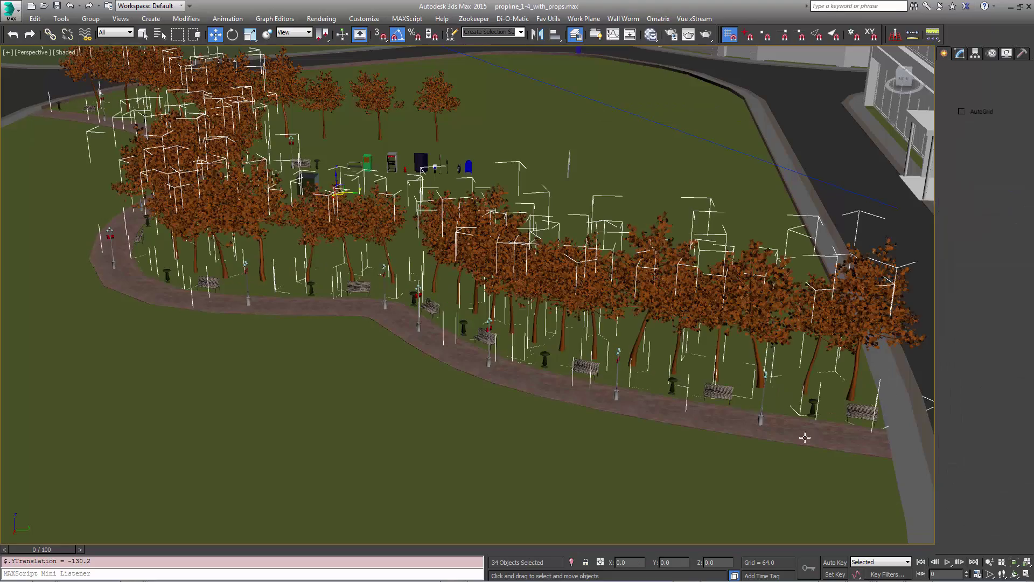
Select the single tree Foliage026 behind the path's bend and move it about 15.6 units along Y.
middle_click_drag(730, 391, 523, 322, "alt")
scroll(392, 254, "up", 5)
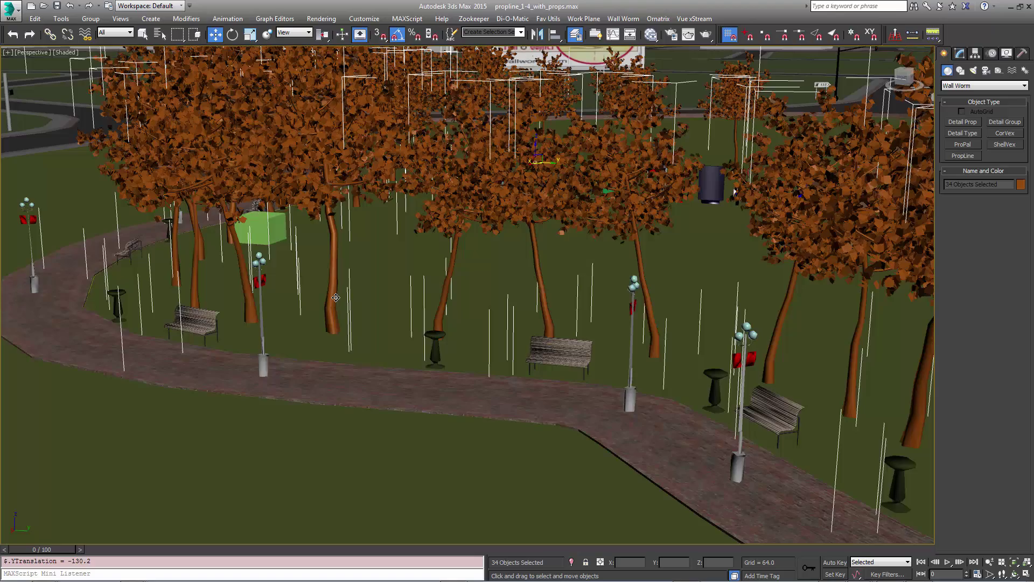
middle_click_drag(355, 298, 383, 299)
scroll(398, 304, "down", 3)
middle_click_drag(557, 333, 515, 310)
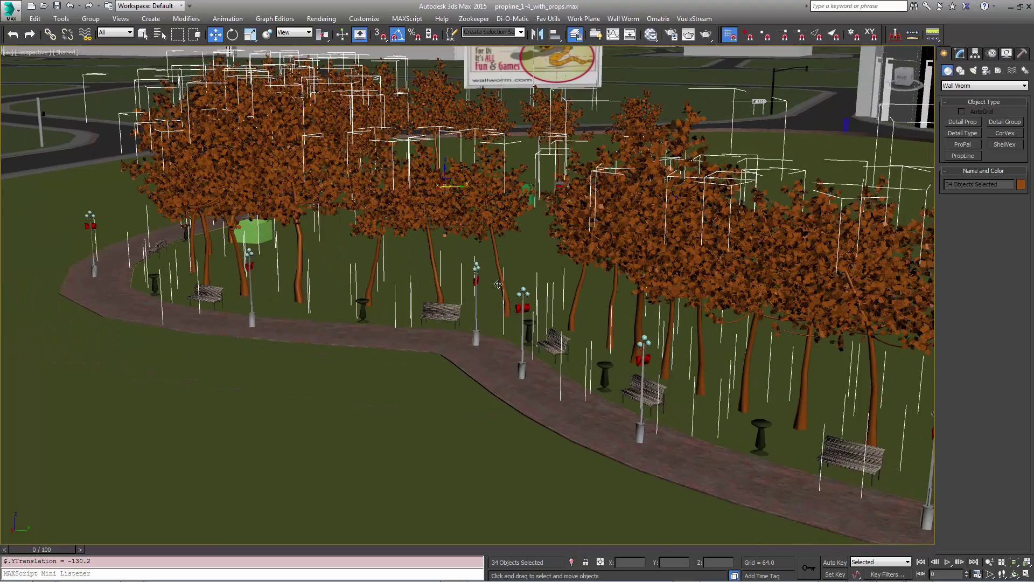
left_click(498, 284)
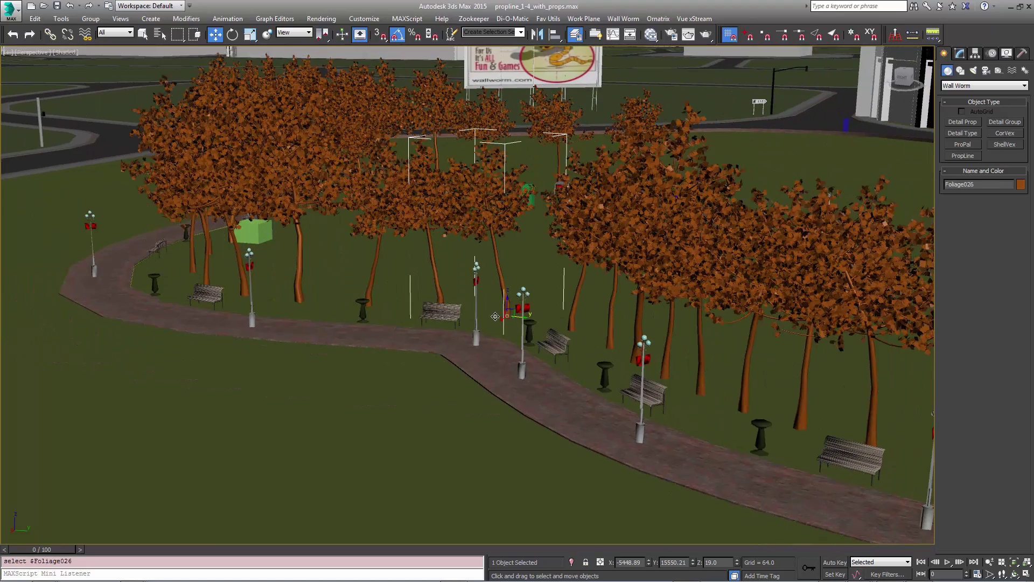
left_click_drag(495, 316, 521, 321)
View the path and its trees from eye level, then select the PropLine002 box and show its parameters.
middle_click_drag(520, 321, 576, 321)
middle_click_drag(663, 308, 555, 254, "alt")
scroll(509, 253, "up", 5)
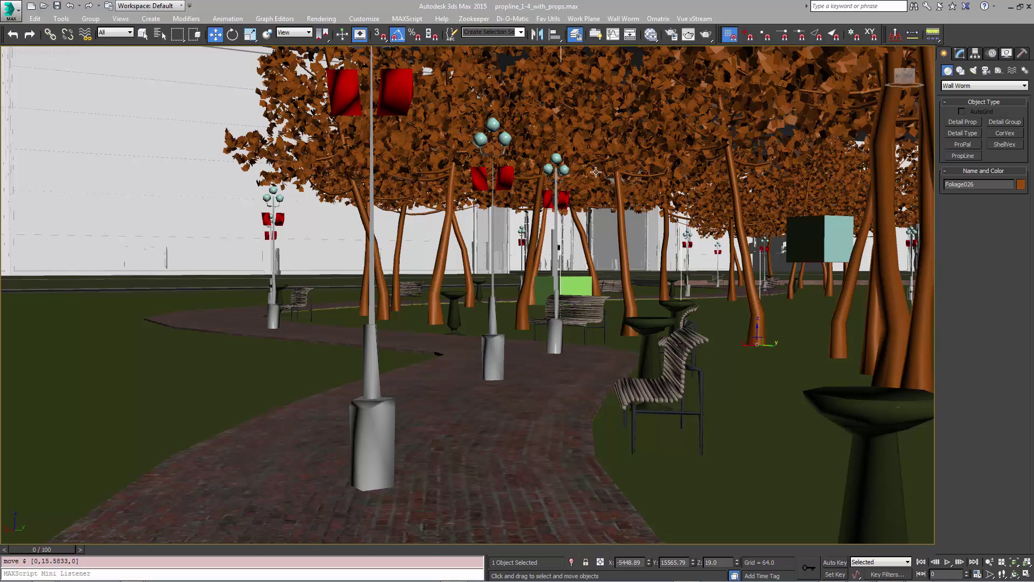
middle_click_drag(751, 329, 737, 362)
scroll(588, 400, "up", 5)
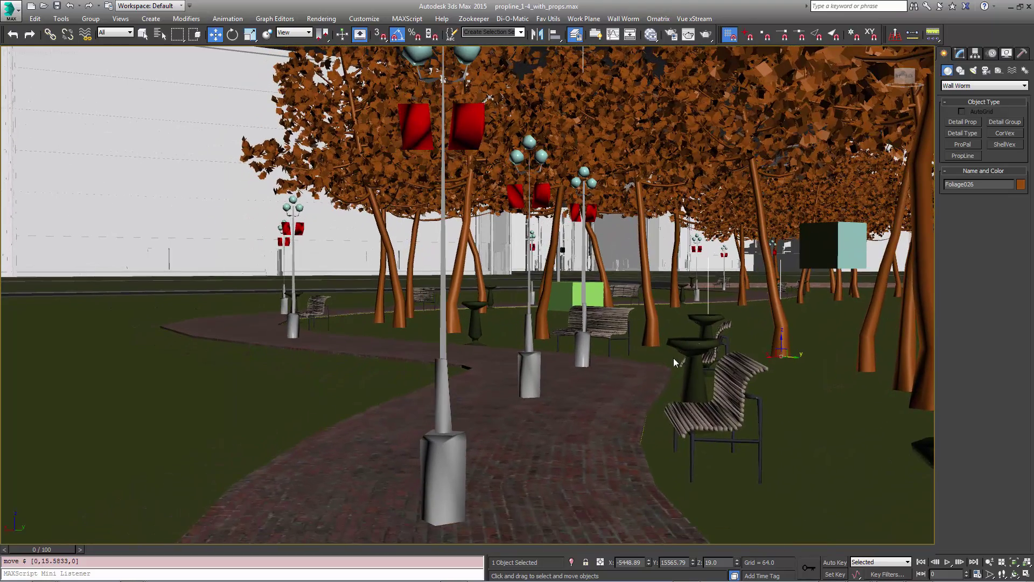
left_click(564, 288)
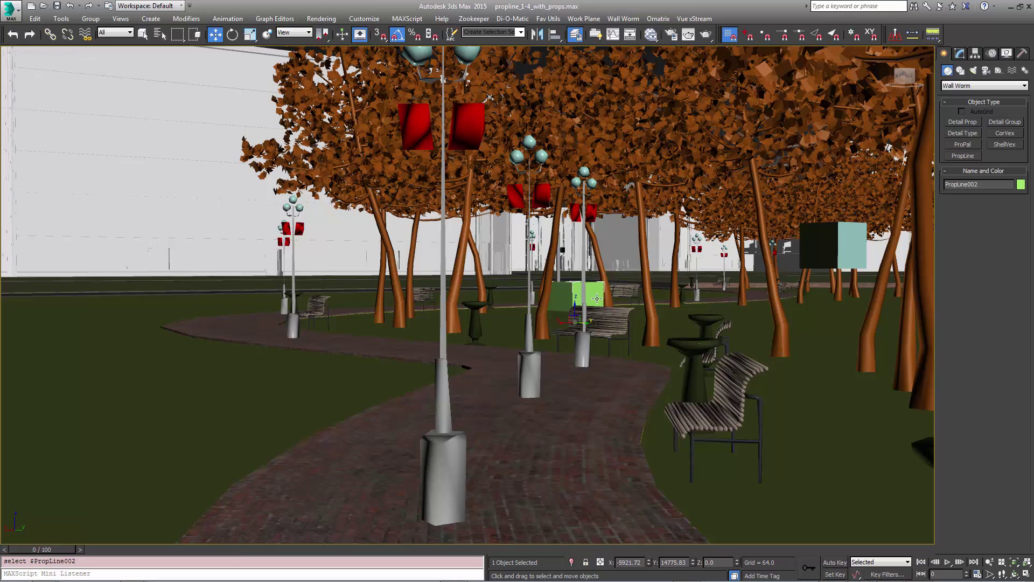
left_click(960, 52)
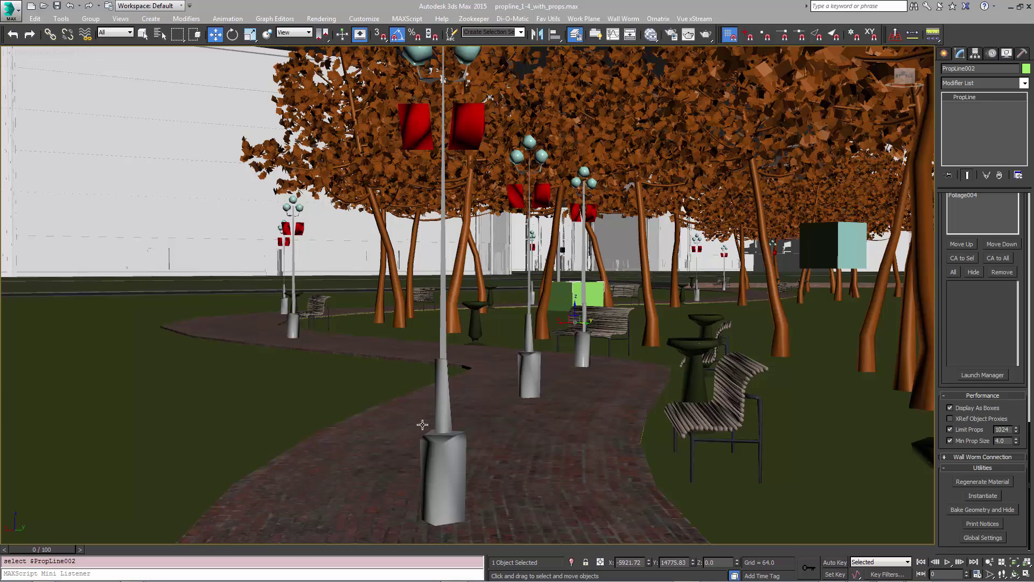
Select PropLine002 together with all of its instantiated trees and lock the selection.
double_click(569, 292)
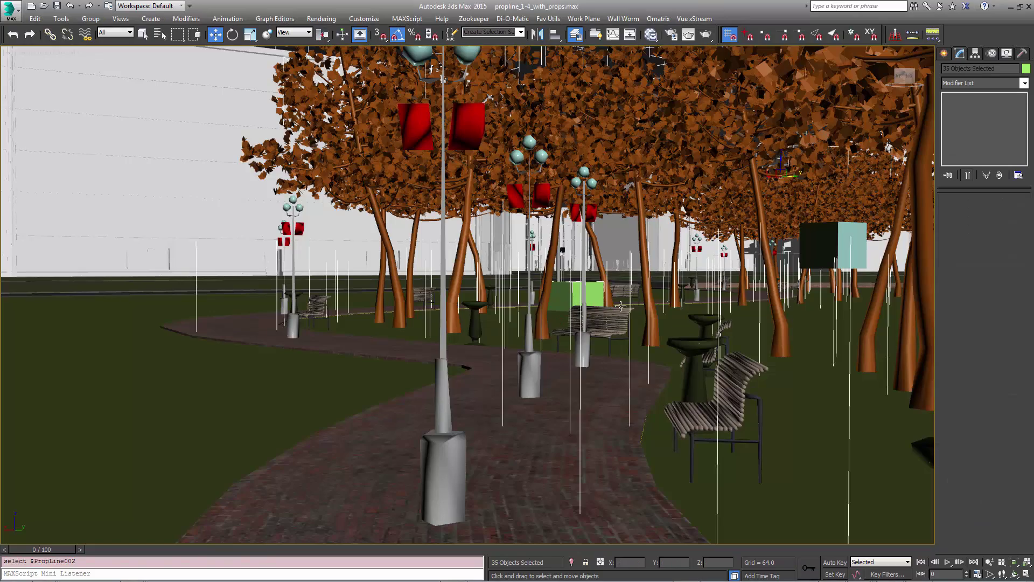
key("space")
middle_click_drag(620, 306, 590, 328, "alt")
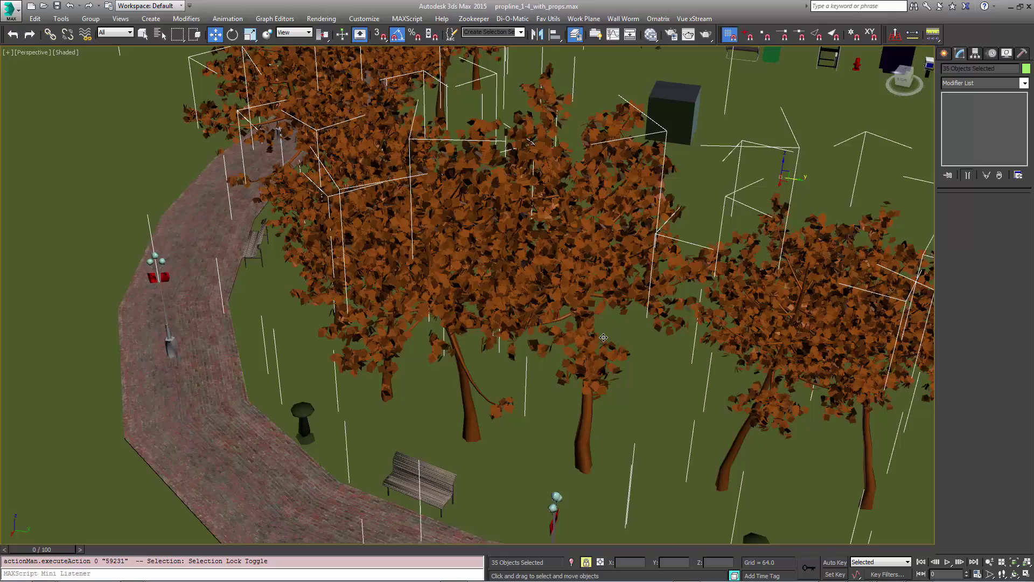
Unlock the selection, remove the green PropLine002 box from it, and delete the remaining instantiated trees.
middle_click_drag(603, 337, 540, 376, "alt")
scroll(604, 338, "down", 5)
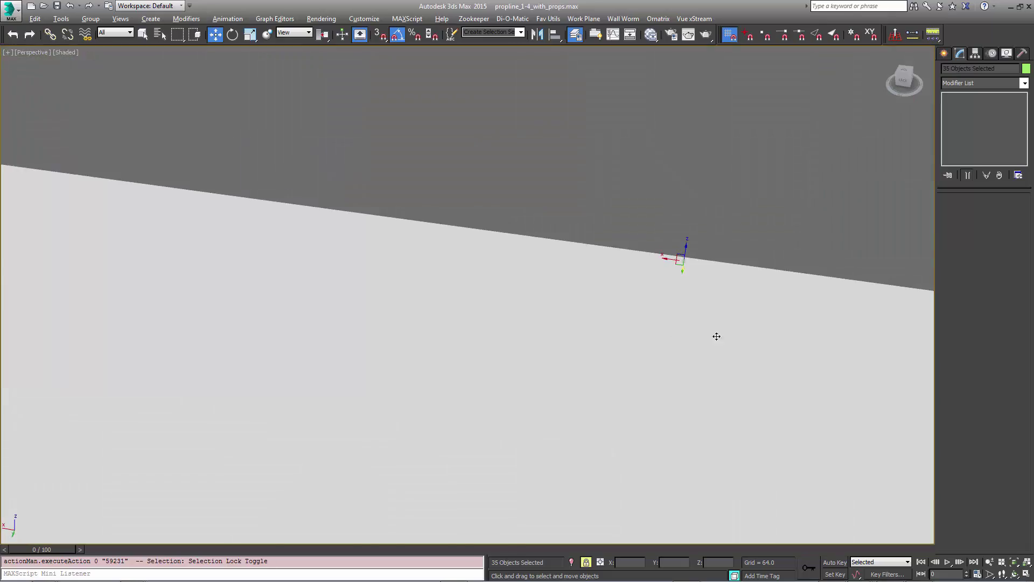
middle_click_drag(716, 337, 558, 253, "alt")
scroll(583, 326, "up", 3)
scroll(577, 288, "up", 5)
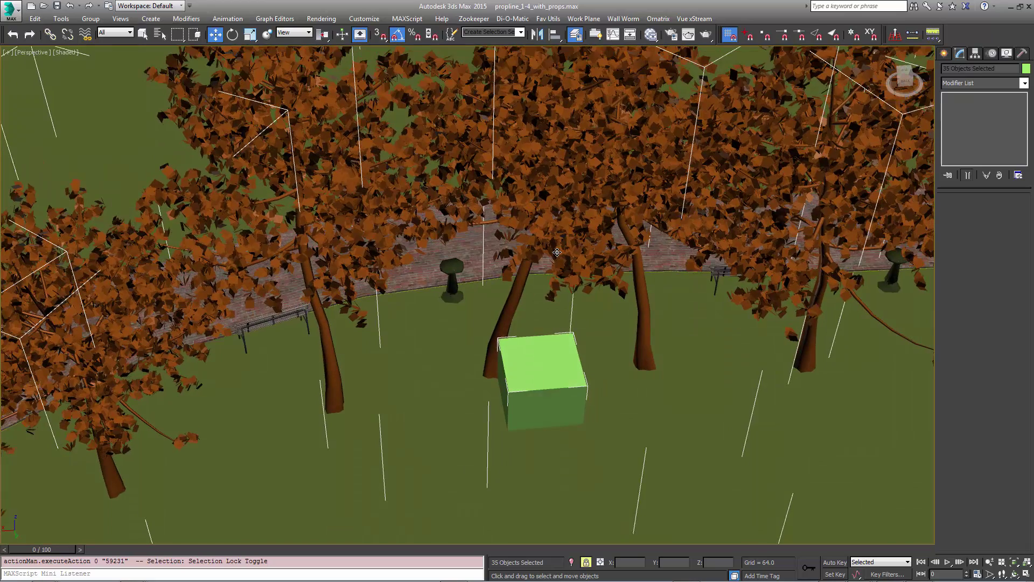
middle_click_drag(579, 301, 574, 283)
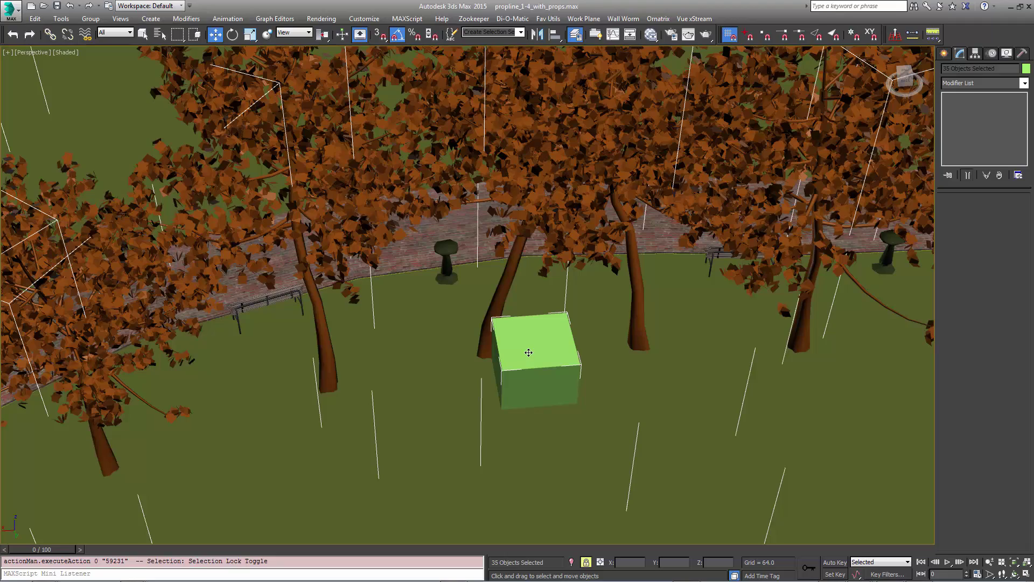
left_click(143, 35)
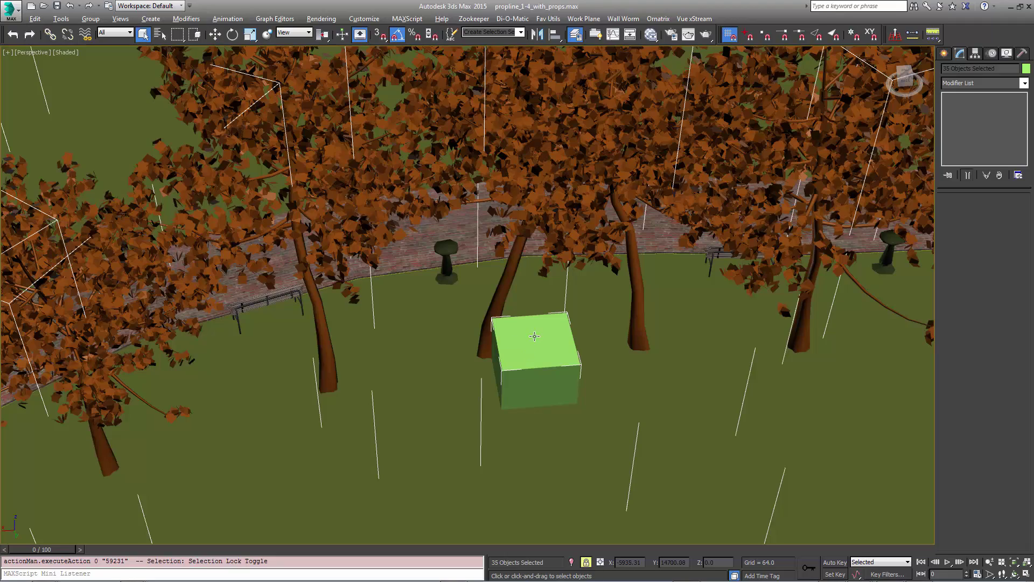
left_click(532, 337)
middle_click_drag(545, 370, 545, 355, "alt")
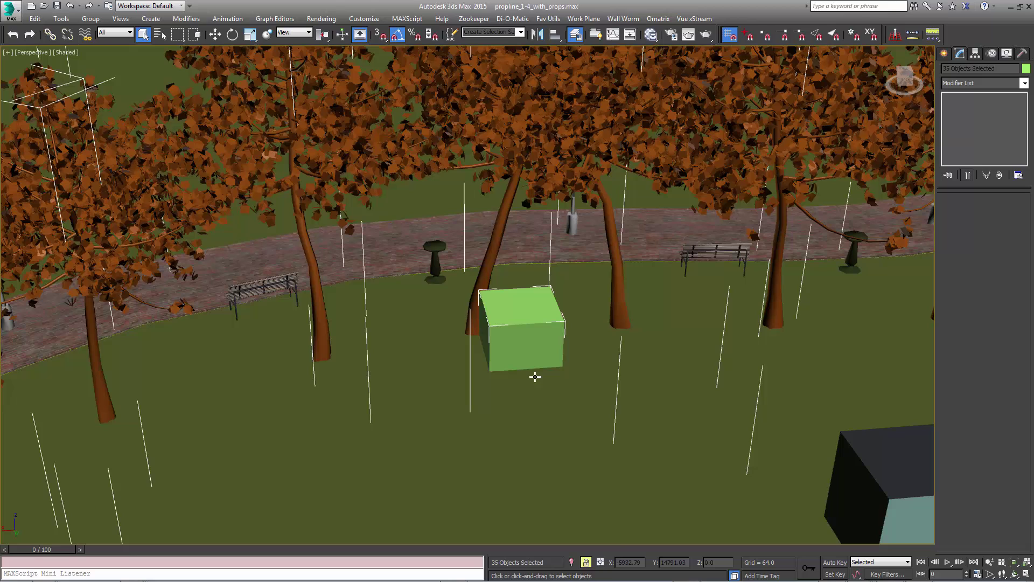
left_click(586, 563)
left_click(521, 342, "alt")
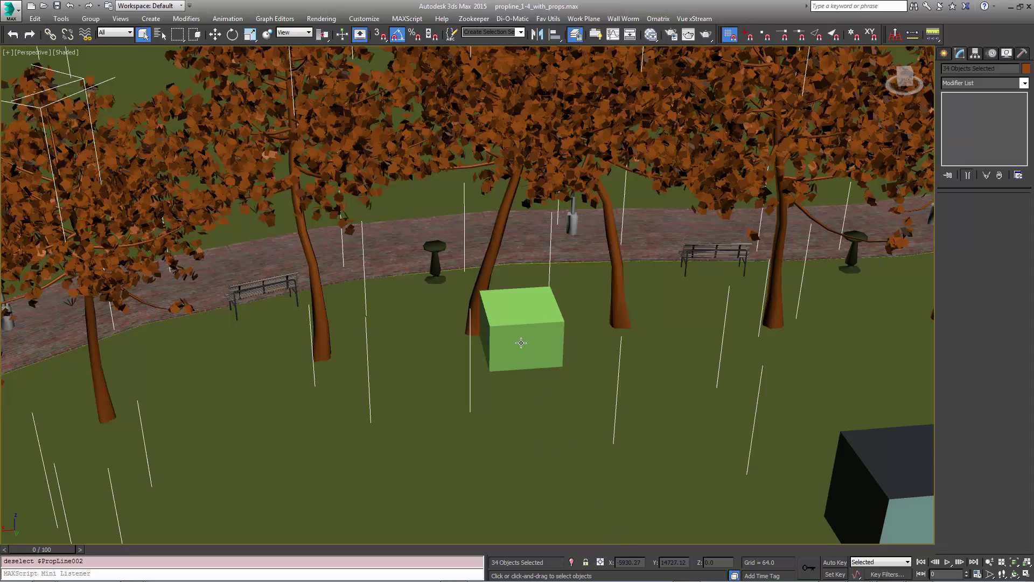
middle_click_drag(522, 346, 514, 360)
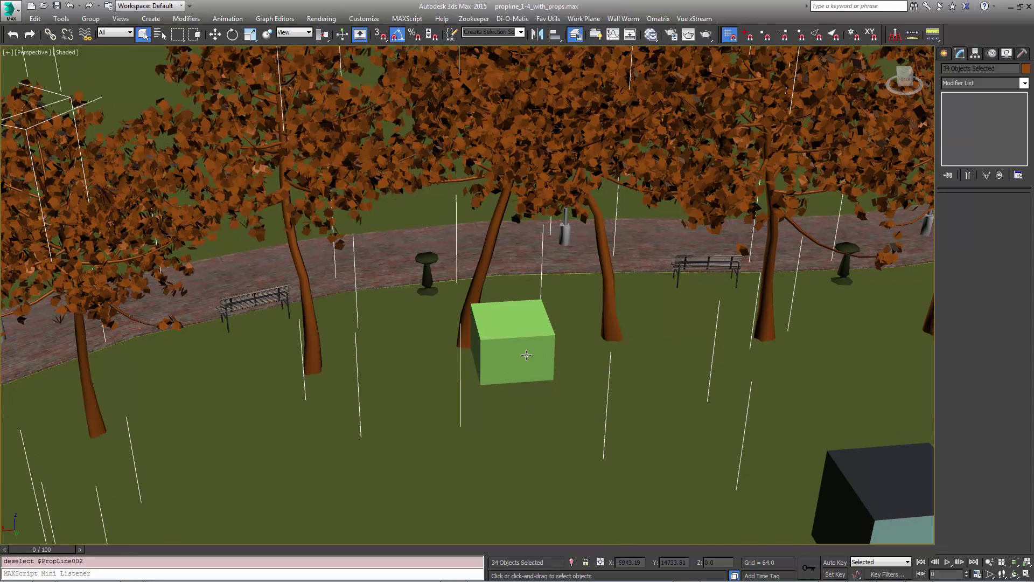
Select the green PropLine002 box and make it active again to restore its placeholders.
left_click(527, 355)
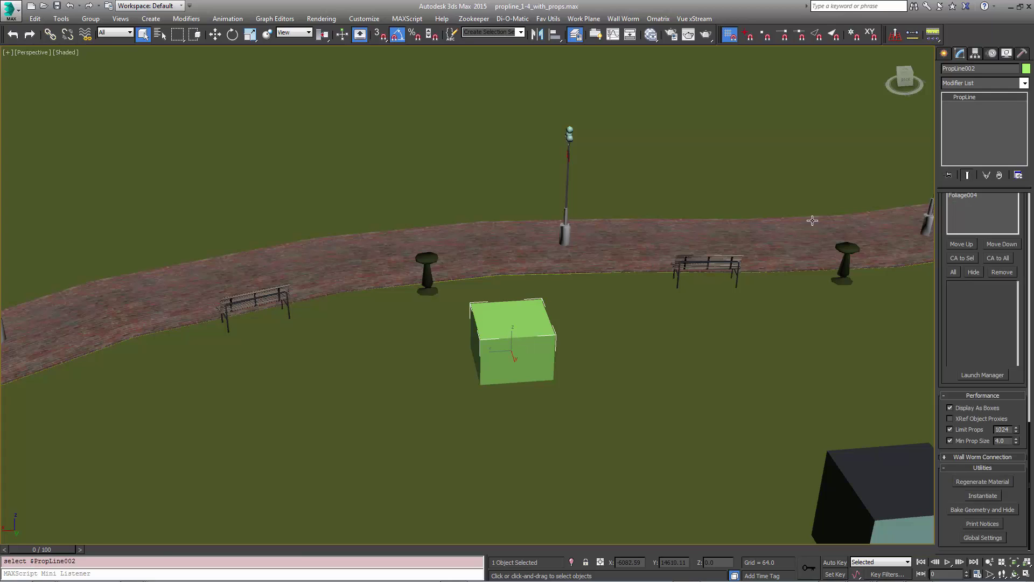
scroll(1001, 253, "up", 5)
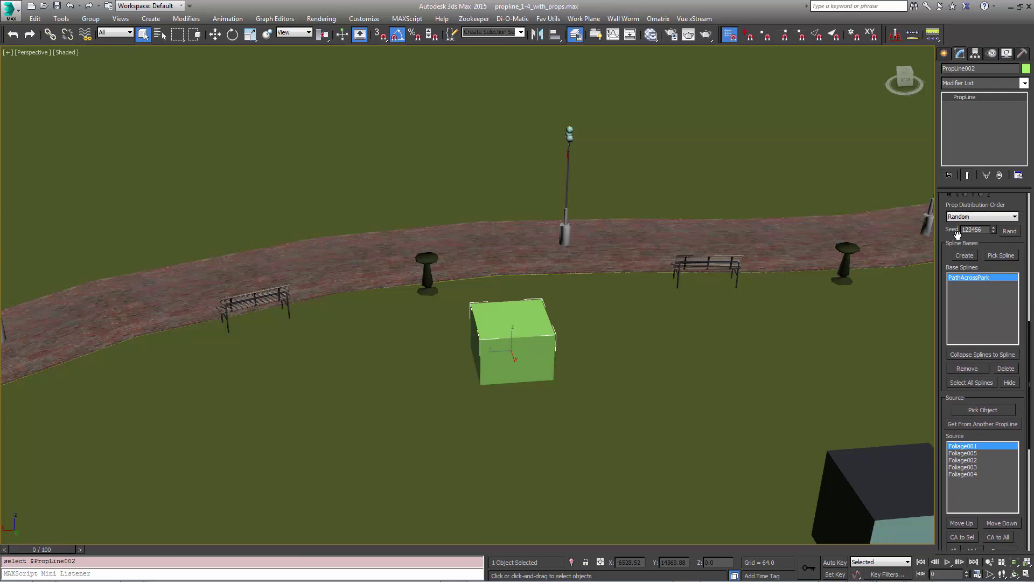
scroll(960, 426, "up", 6)
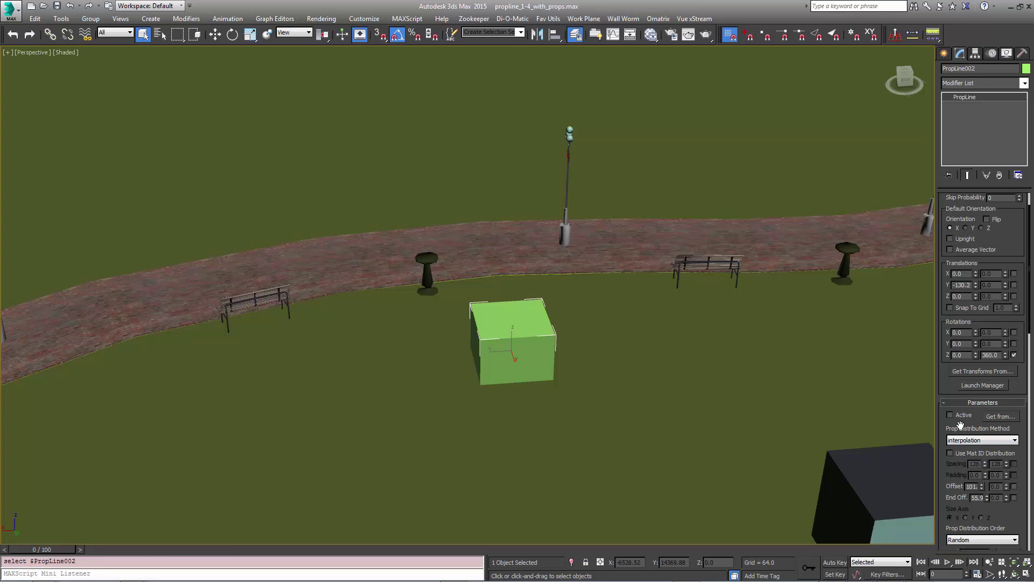
left_click(956, 420)
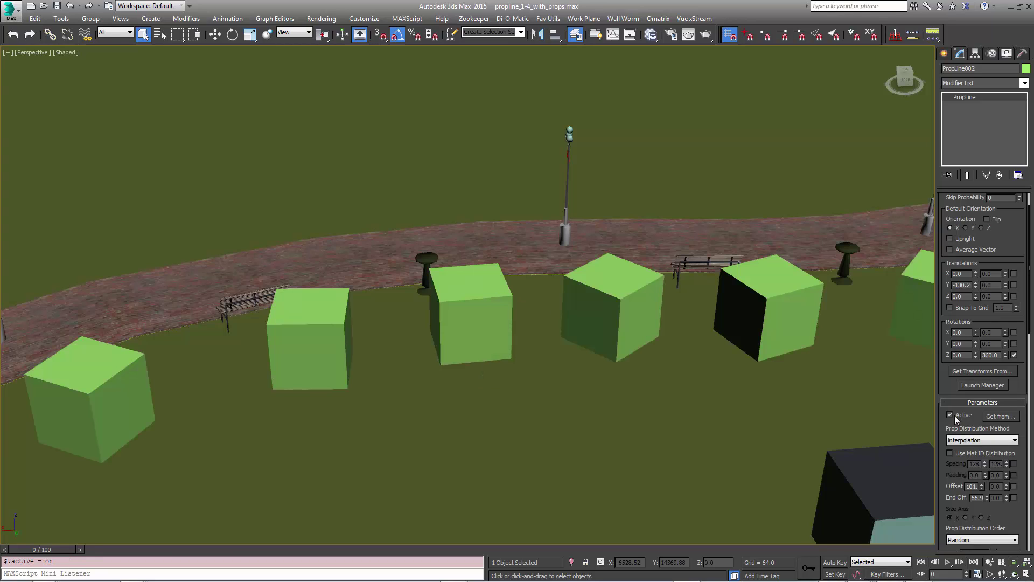
Randomize PropLine002's Y rotation between -2 and 2 degrees.
left_click_drag(948, 385, 949, 374)
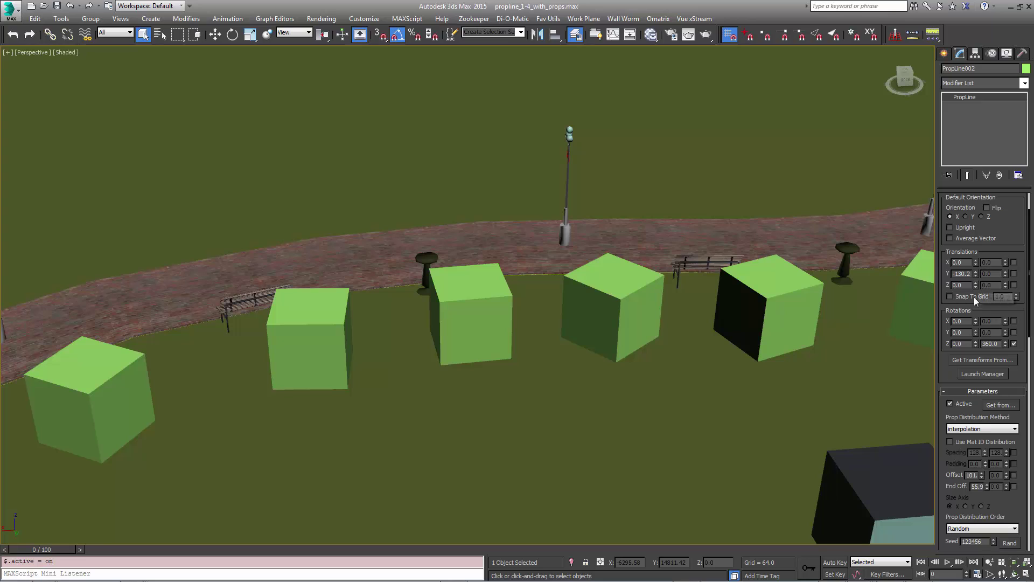
left_click(1014, 332)
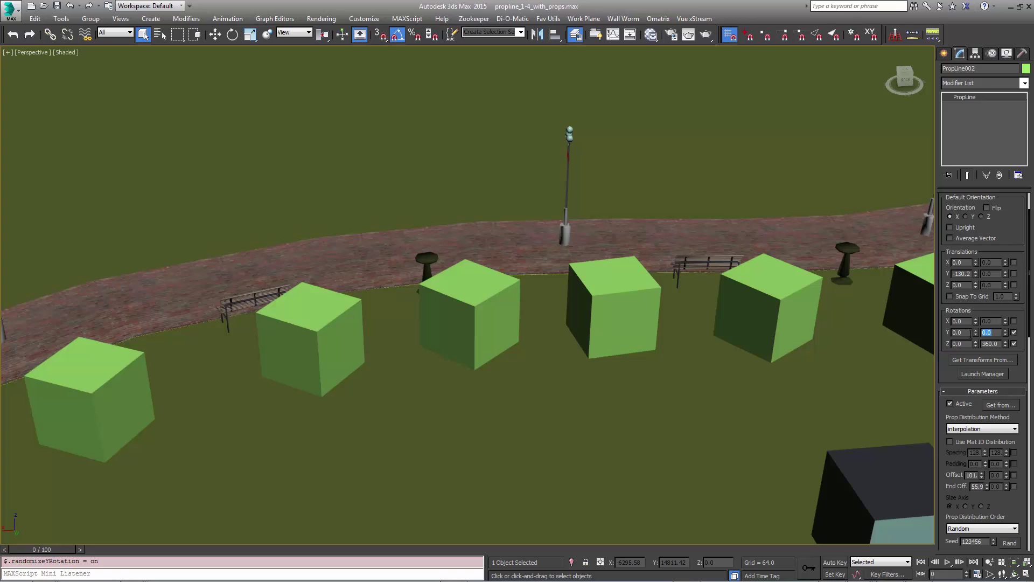
key("shift+Tab")
type("-2")
key("Tab")
type("2")
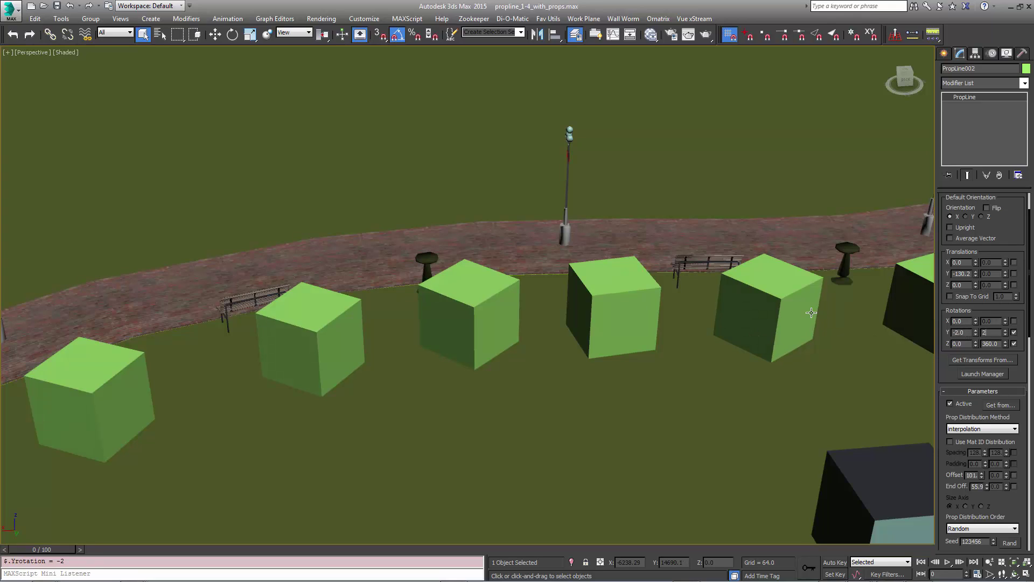
Randomize PropLine002's X rotation between -2 and 2 degrees.
left_click(1014, 321)
type("-")
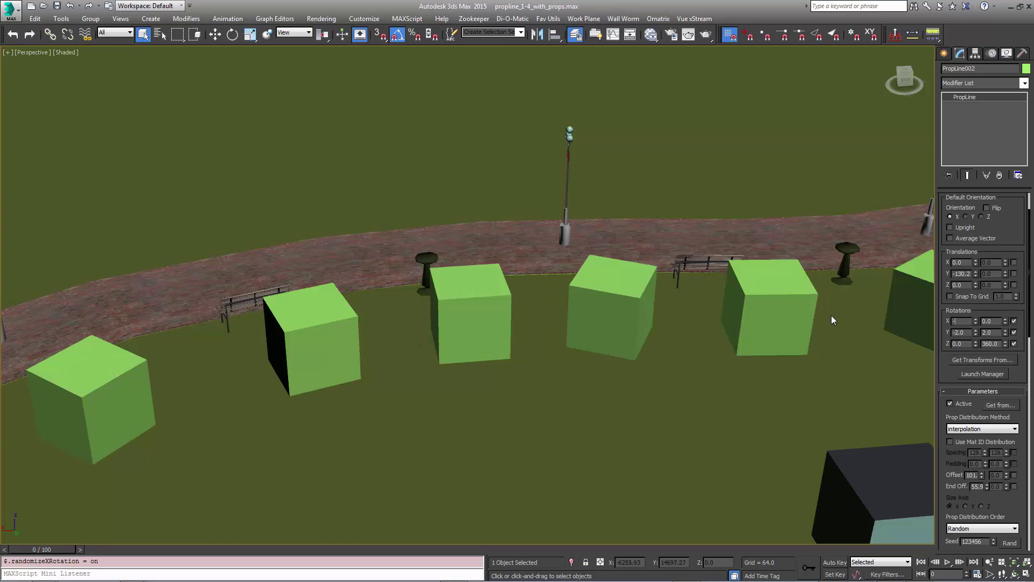
type("2")
key("Tab")
type("2")
key("Tab")
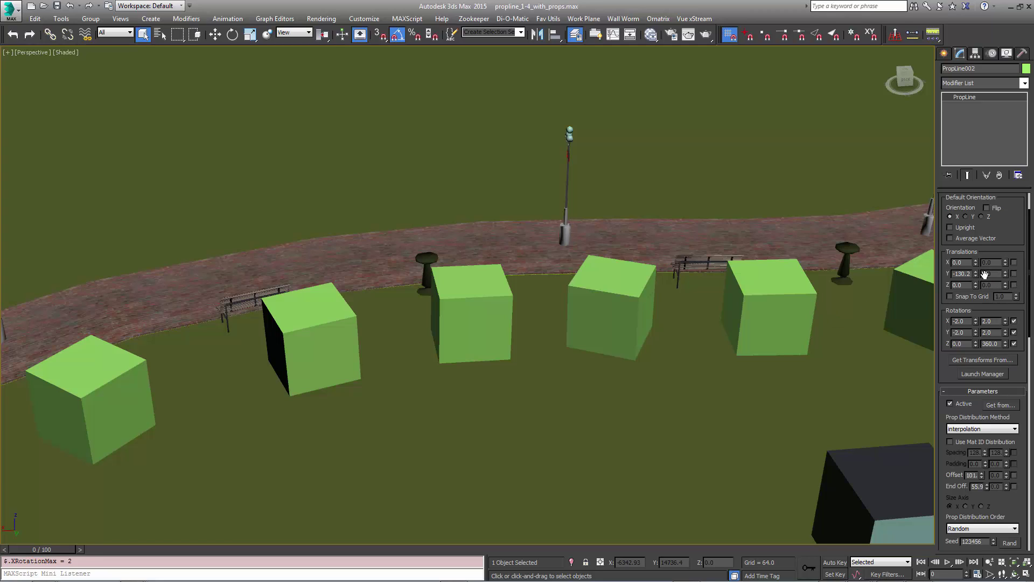
Randomize PropLine002's Y translation with a maximum of -140.
left_click(1014, 274)
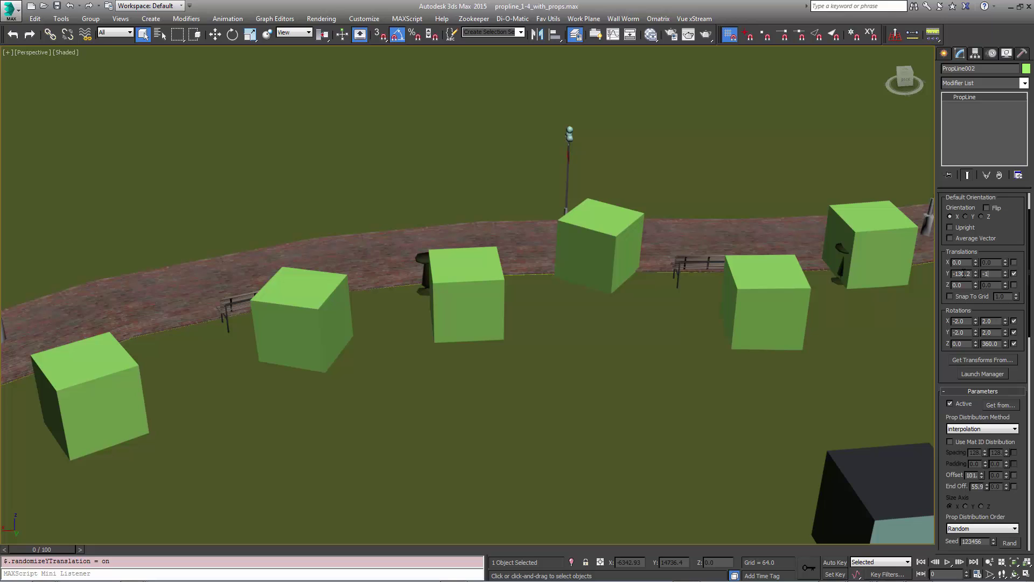
key("Return")
mouse_move(640, 308)
middle_mouse_down("alt")
mouse_move(748, 322)
mouse_move(632, 360)
mouse_move(642, 307)
middle_mouse_up("alt")
scroll(748, 322, "down", 5)
scroll(741, 306, "down", 2)
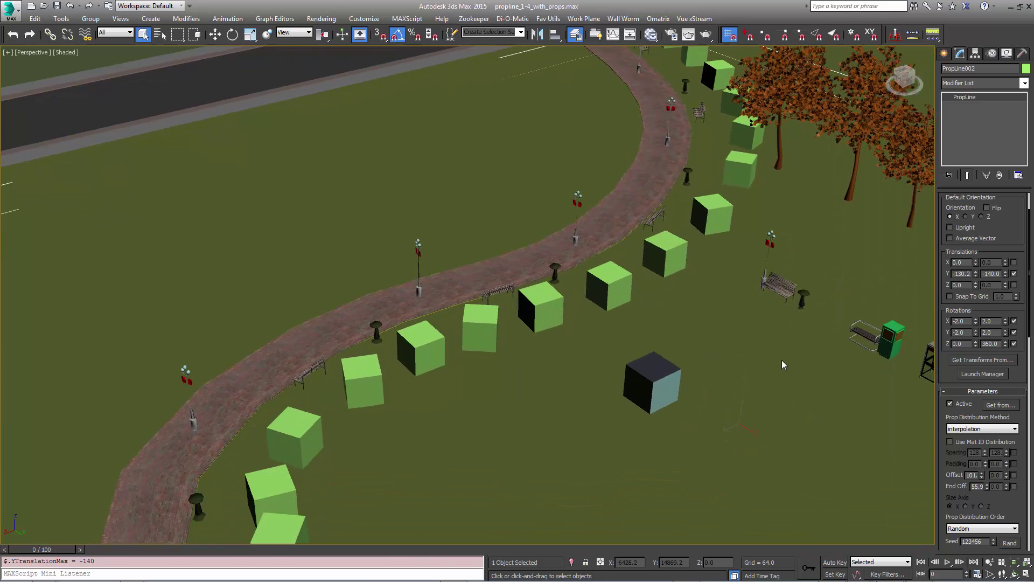
Instantiate PropLine002 as real trees along the path and clear the selection.
scroll(1006, 488, "down", 10)
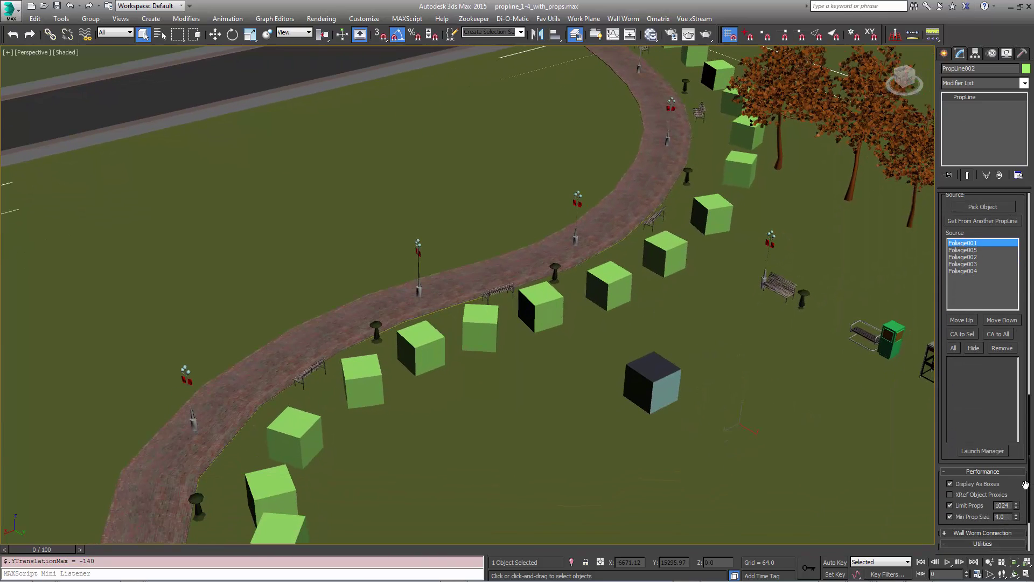
left_click_drag(1024, 485, 996, 239)
left_click(989, 497)
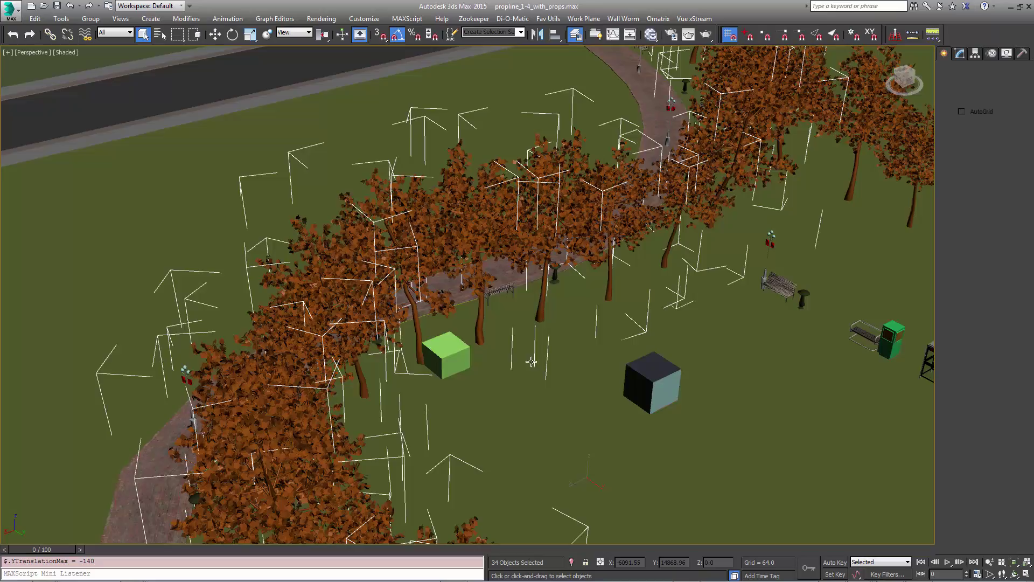
middle_click_drag(531, 357, 504, 295, "alt")
middle_click_drag(490, 332, 464, 308)
middle_click_drag(576, 310, 466, 301)
key("ctrl+d")
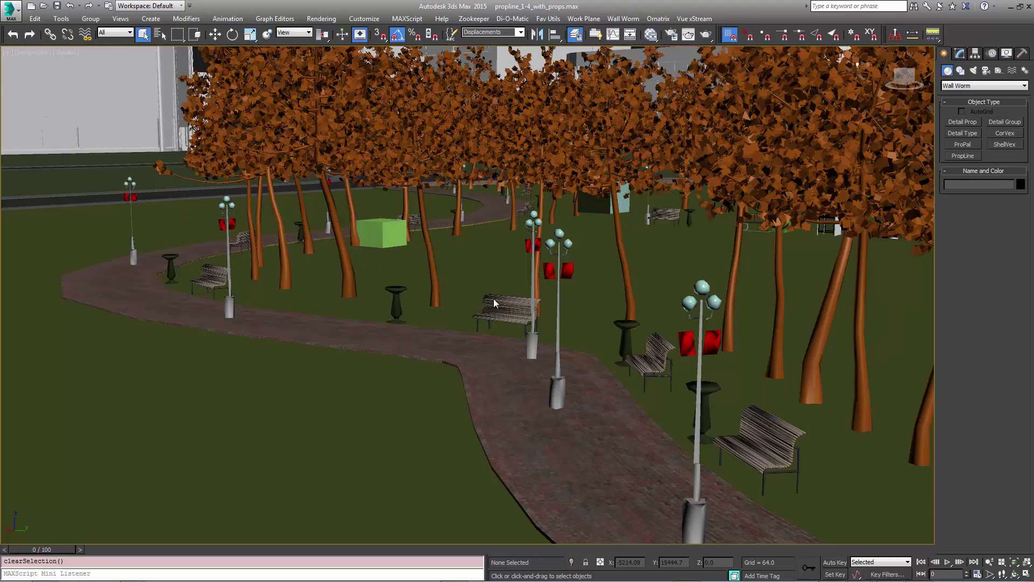
Select the dark PropLine001 box and review its source, base spline and transformation parameters.
left_click(595, 205)
middle_click_drag(596, 205, 619, 234, "alt")
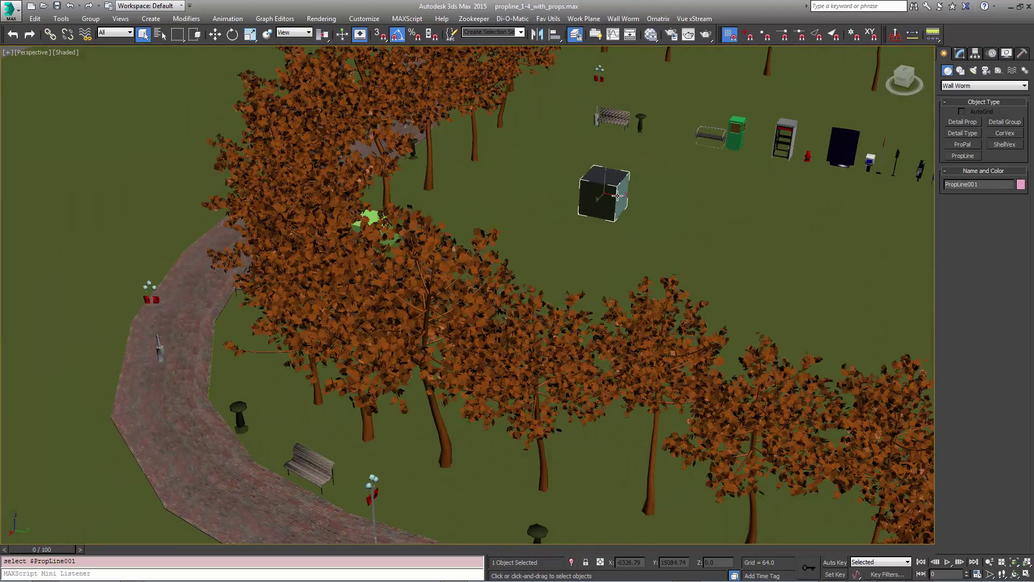
left_click(964, 56)
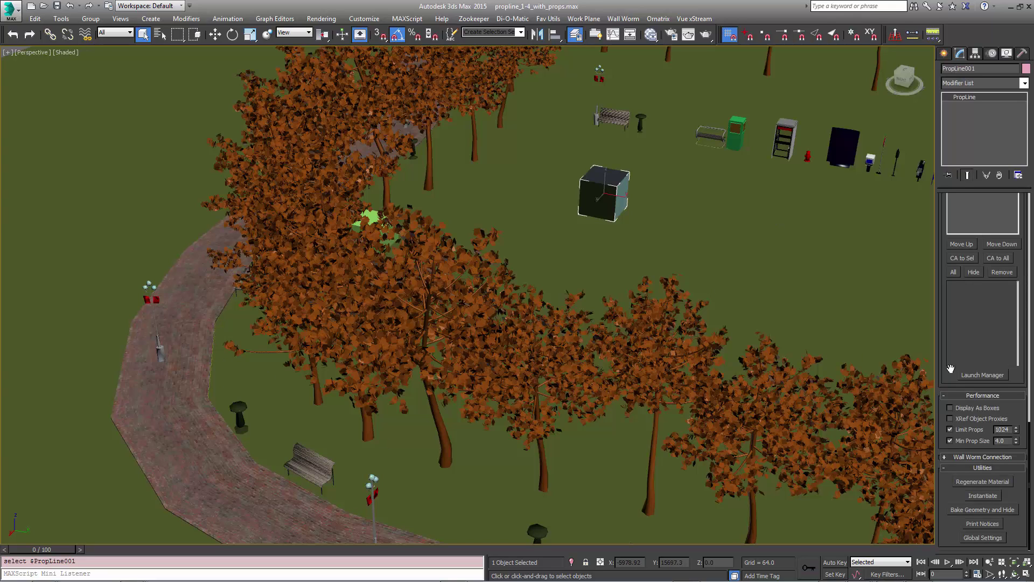
scroll(1022, 262, "up", 5)
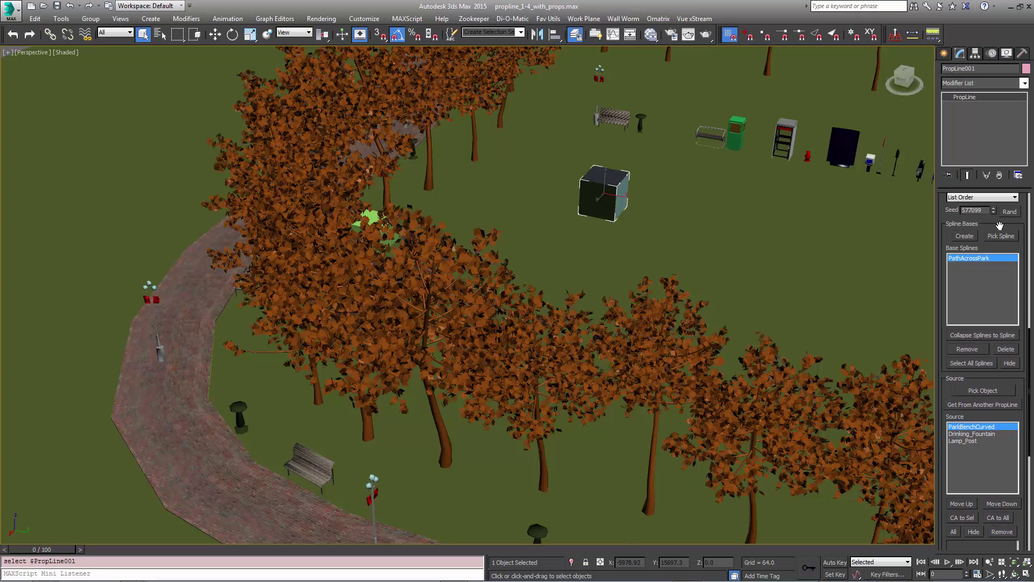
scroll(999, 226, "down", 5)
scroll(1010, 395, "down", 3)
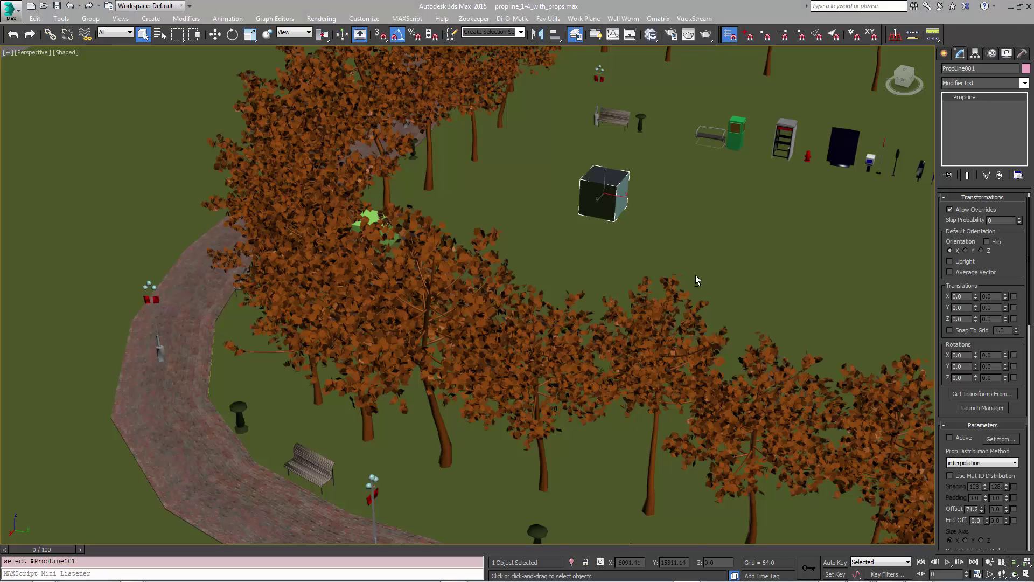
middle_click_drag(696, 275, 619, 275, "alt")
middle_click_drag(301, 271, 396, 297)
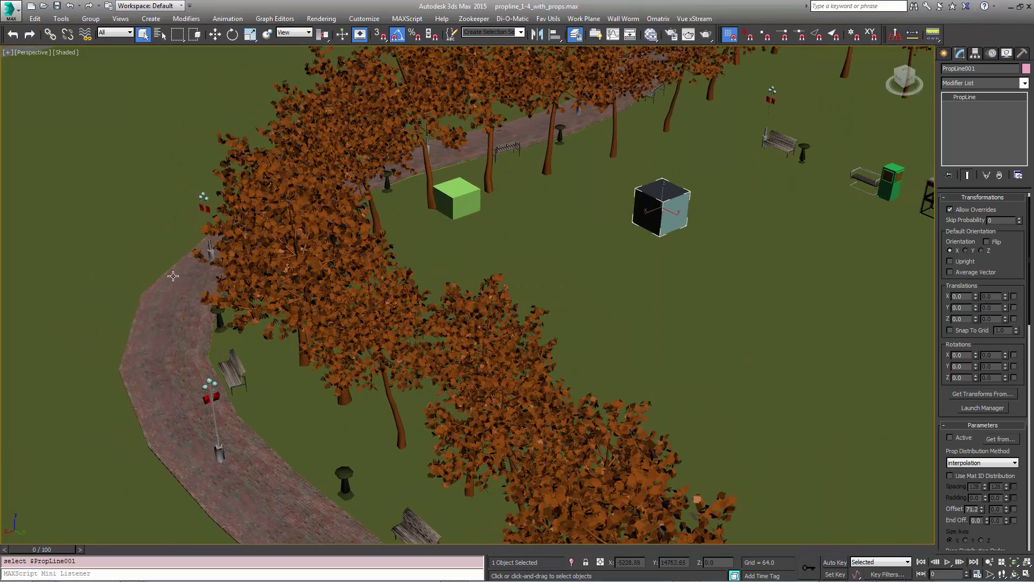
Select PropLine002 and reactivate it so its placeholders return alongside the instantiated trees.
left_click(459, 198)
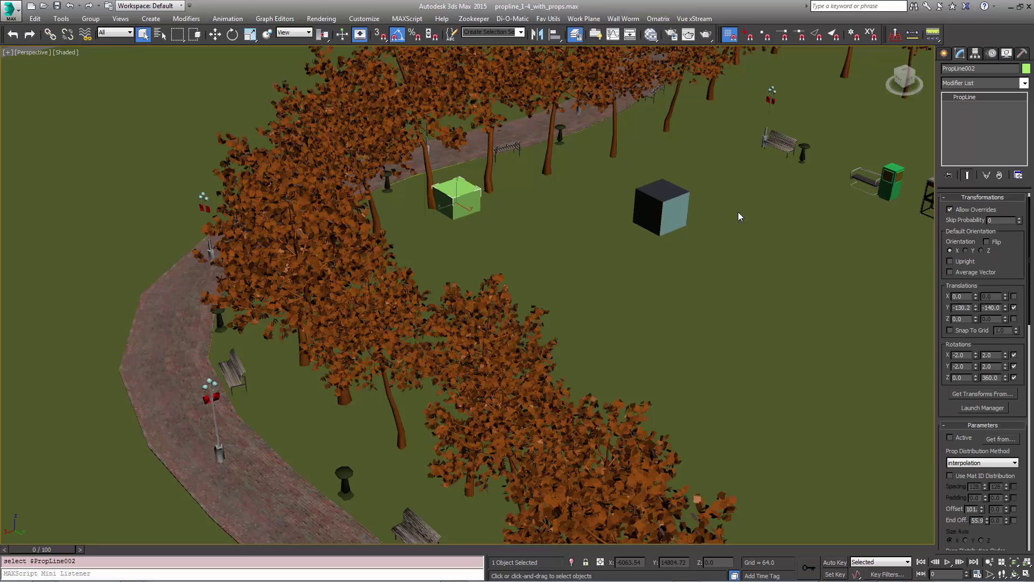
scroll(1029, 465, "up", 1)
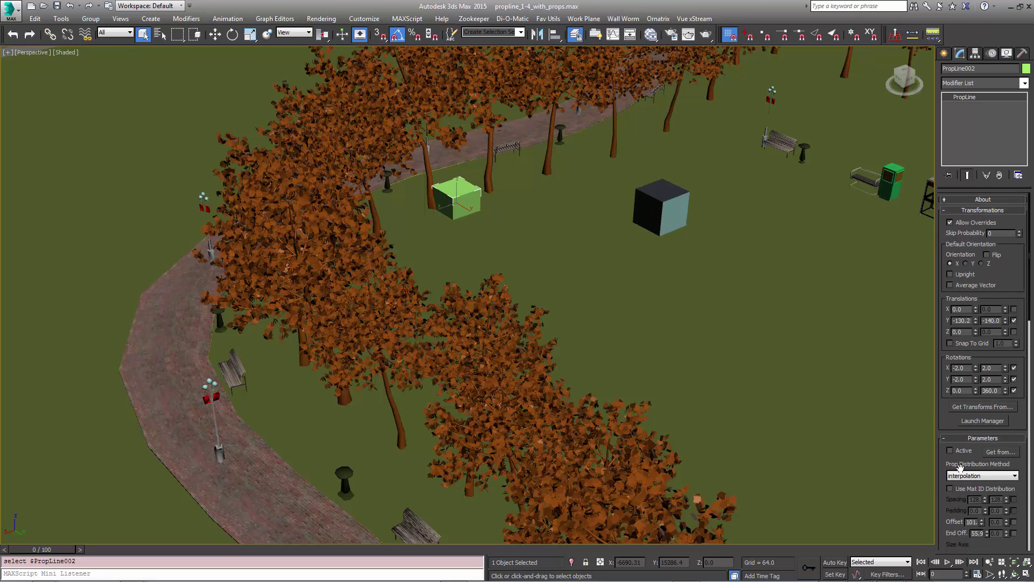
left_click(950, 450)
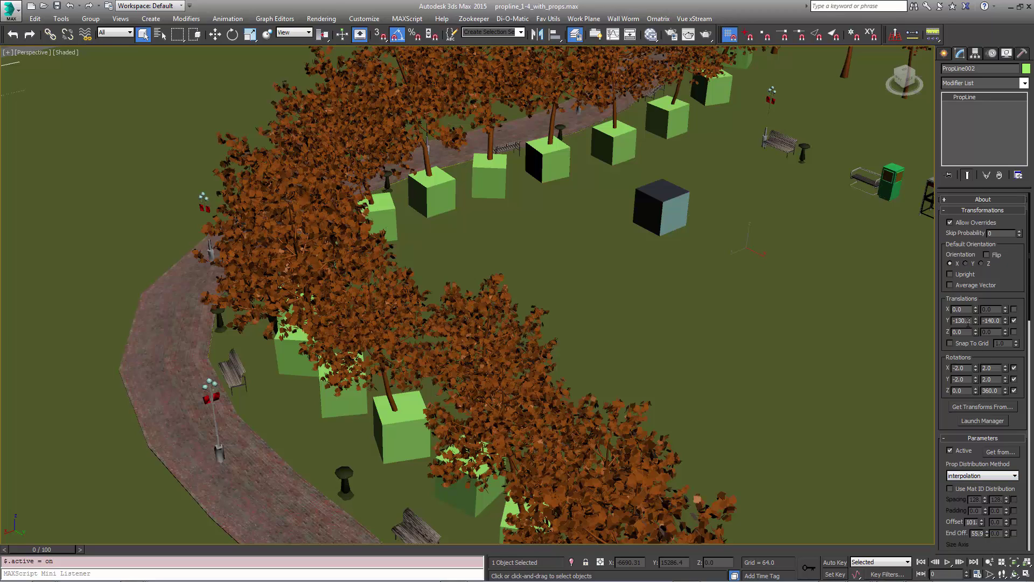
Move PropLine002's placeholders to the path's opposite side with a random Y translation between 301.9 and 202.5.
key("BackSpace")
left_click(984, 321)
key("BackSpace")
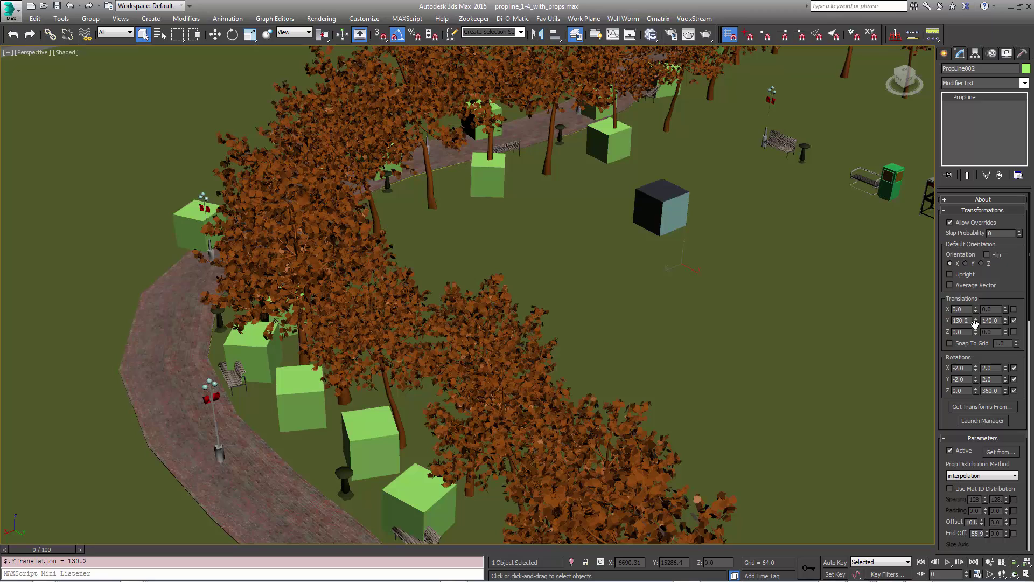
left_click_drag(976, 321, 856, 530)
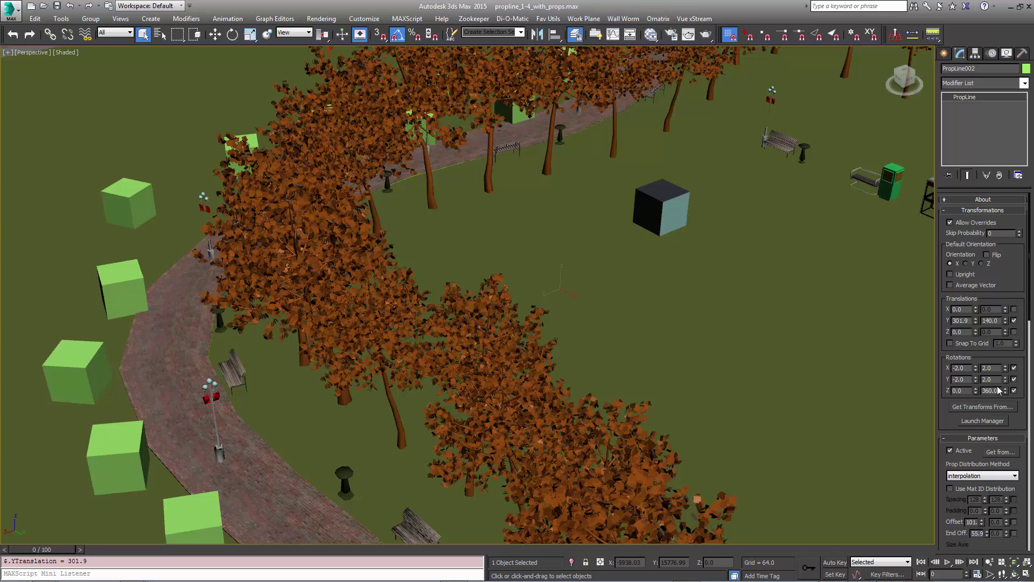
left_click_drag(1006, 322, 929, 561)
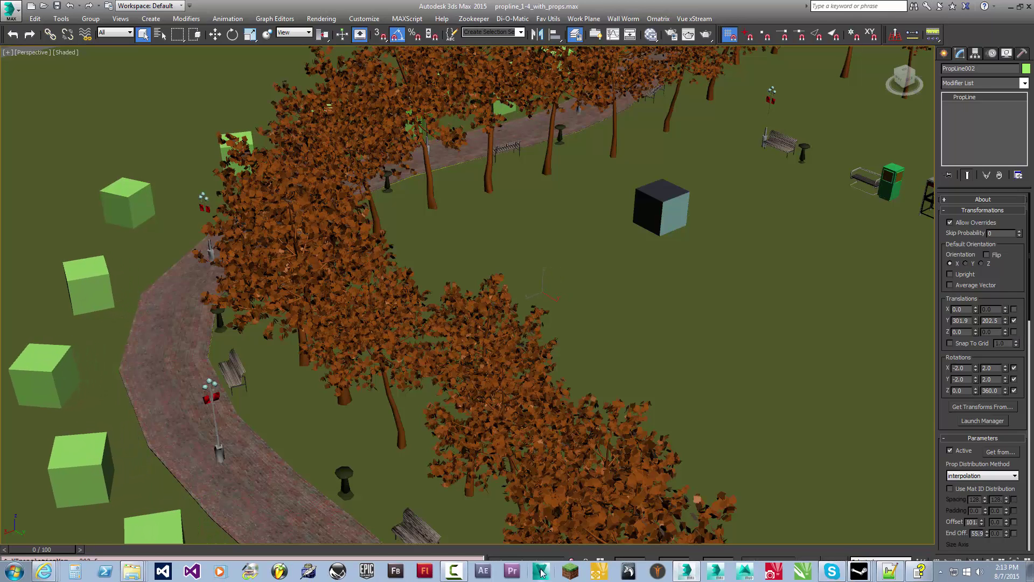
Generate a new random distribution seed for PropLine002's placeholders.
middle_click_drag(419, 379, 455, 360, "alt")
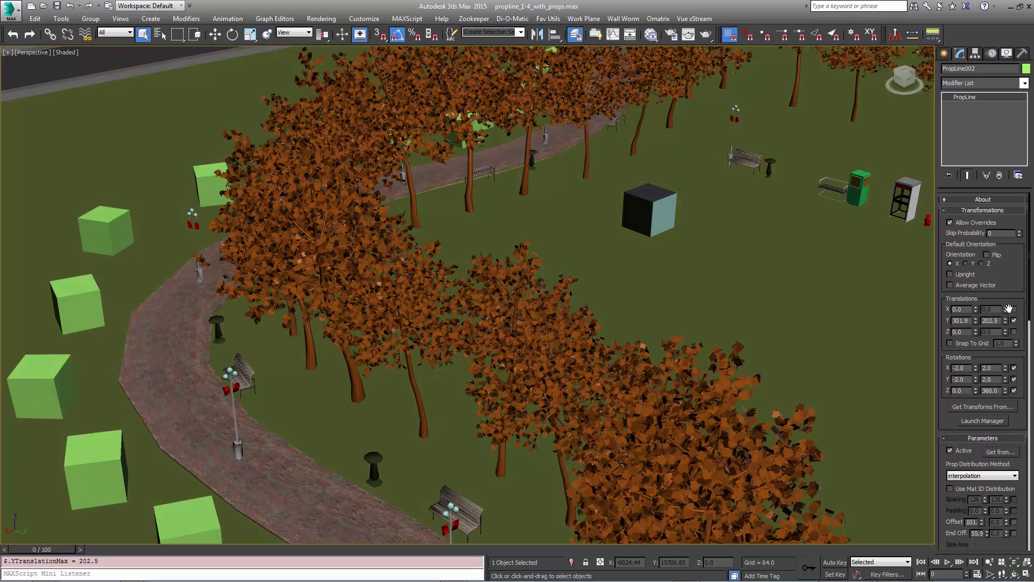
scroll(1006, 302, "down", 5)
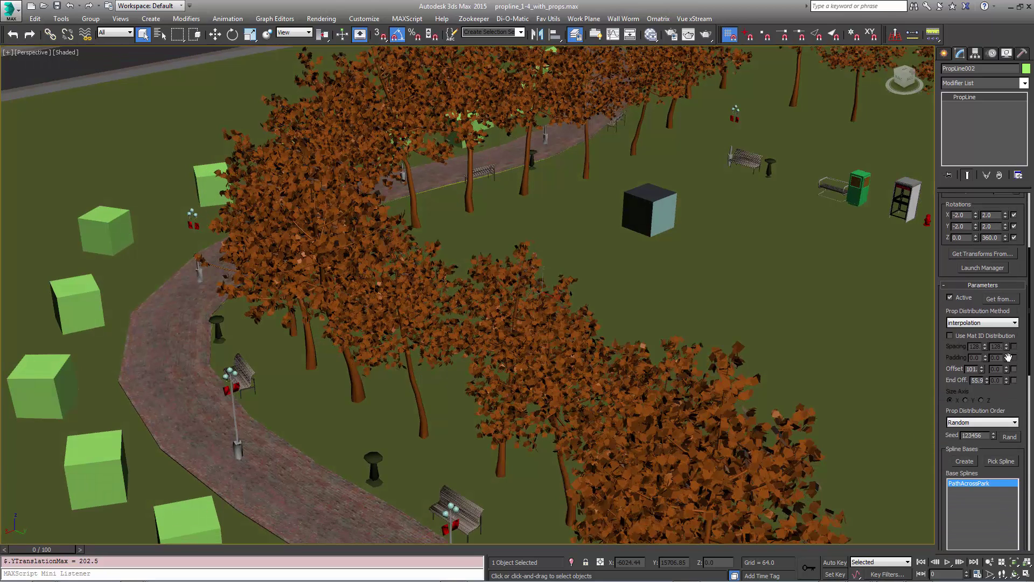
scroll(1008, 383, "down", 1)
left_click(1009, 408)
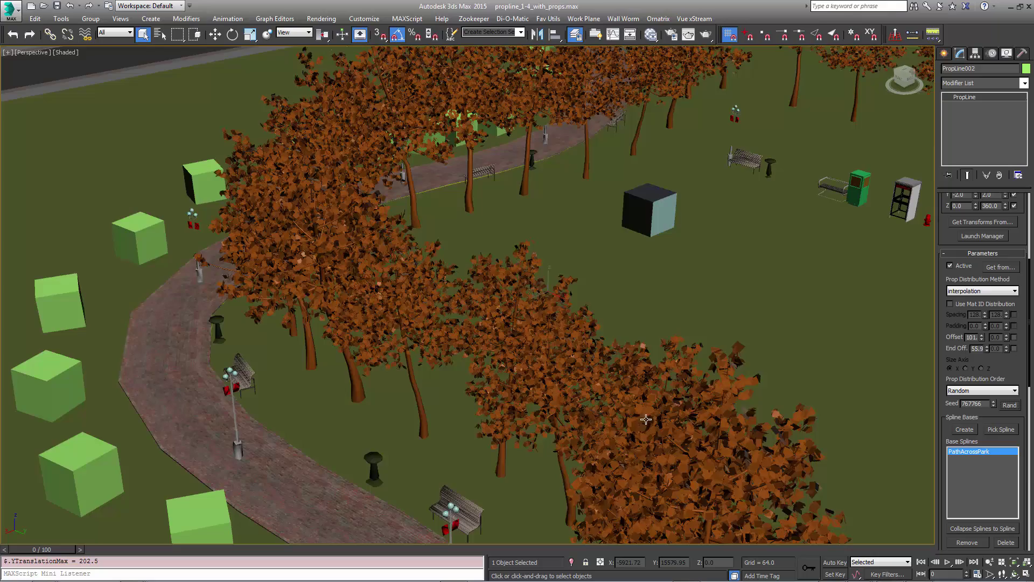
Set PropLine002's random Y translation range to 206.5 and 210.0 so the placeholders sit closer to the path.
middle_click_drag(436, 381, 879, 322)
scroll(453, 327, "down", 3)
scroll(991, 296, "up", 5)
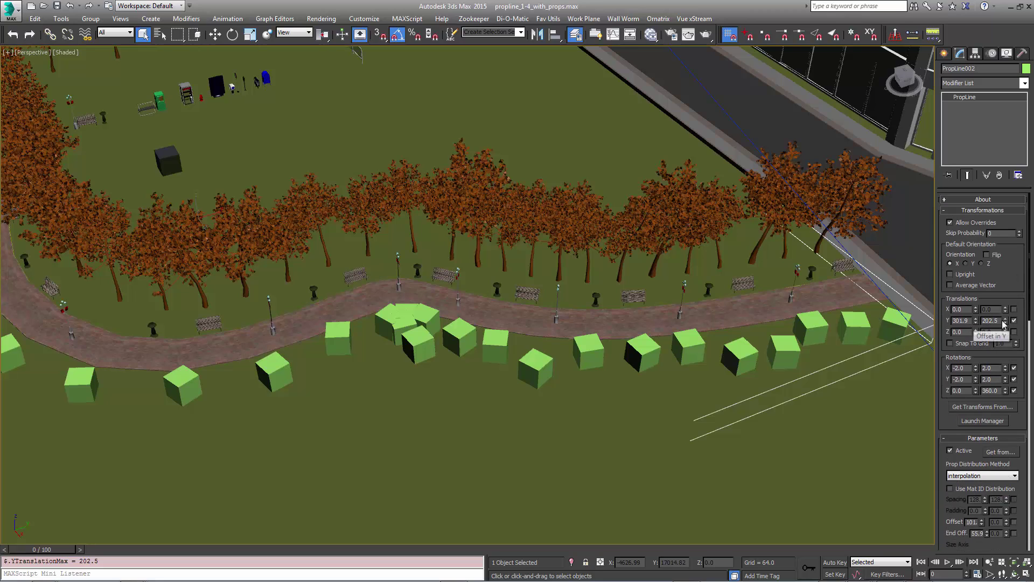
left_click_drag(1005, 321, 997, 237)
left_click_drag(1005, 322, 1027, 302)
middle_click_drag(387, 320, 677, 312)
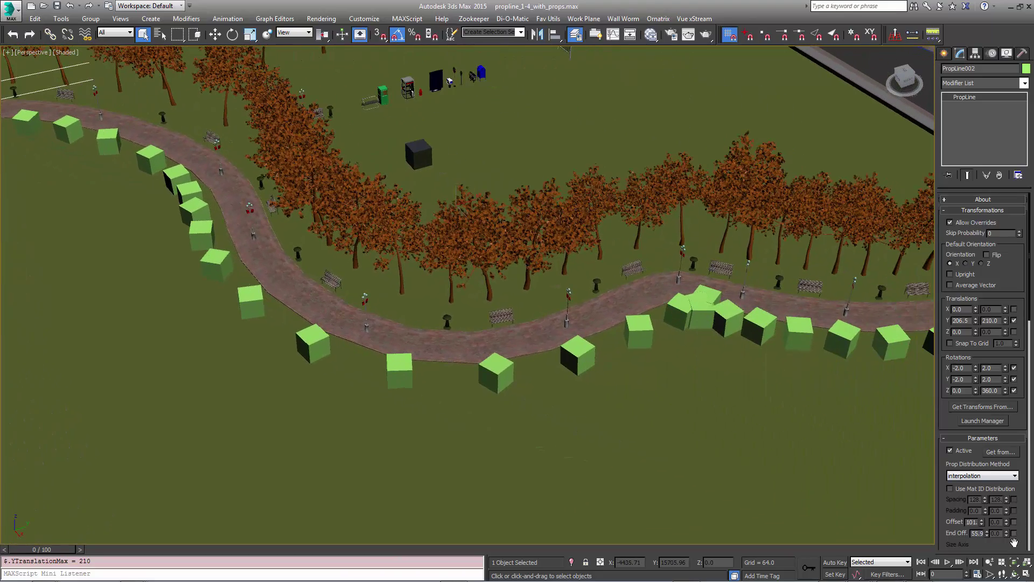
Instantiate PropLine002's placeholders as trees along the path's opposite side.
left_click_drag(1014, 542, 964, 321)
left_click_drag(1018, 451, 1009, 226)
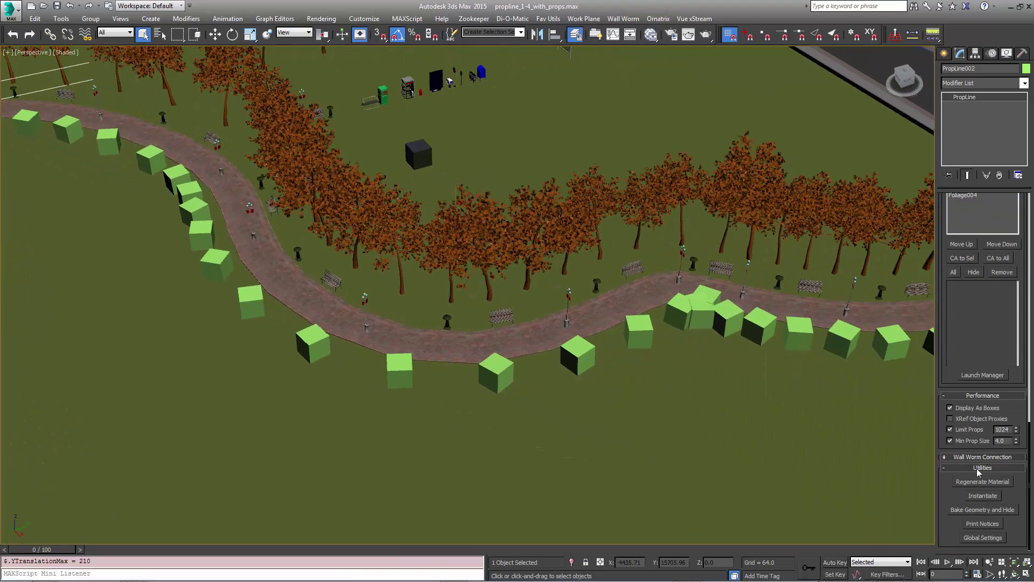
left_click(978, 495)
Inspect the instantiated trees from ground level along the path and select one foliage object on the new side.
middle_click_drag(735, 360, 593, 315, "alt")
scroll(398, 314, "up", 10)
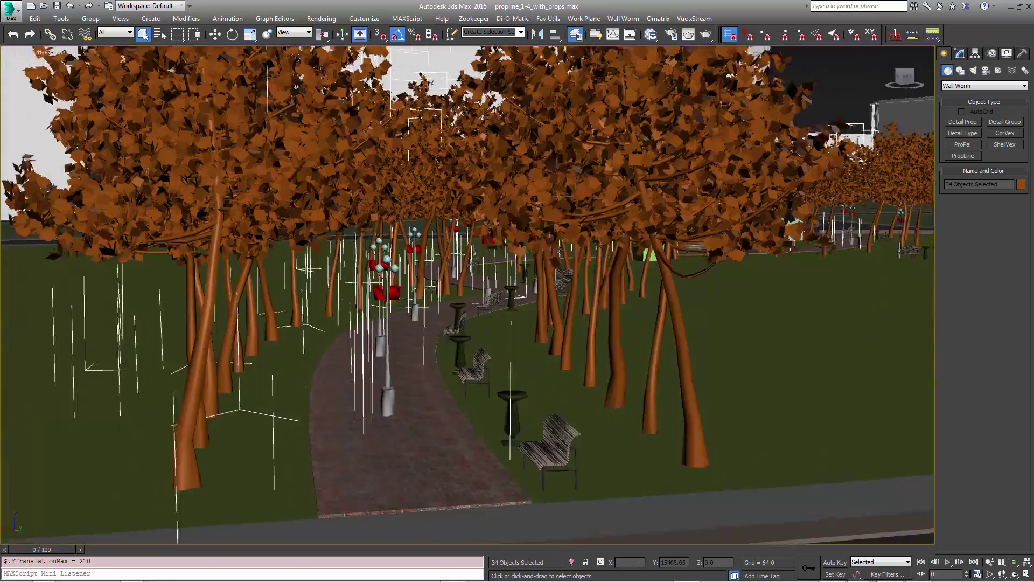
scroll(400, 284, "up", 6)
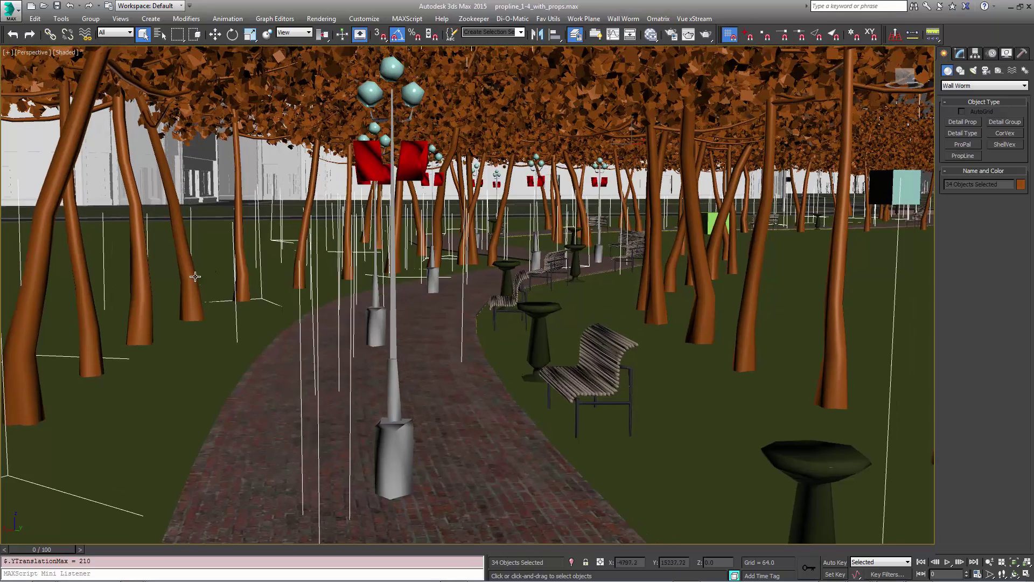
left_click(195, 276)
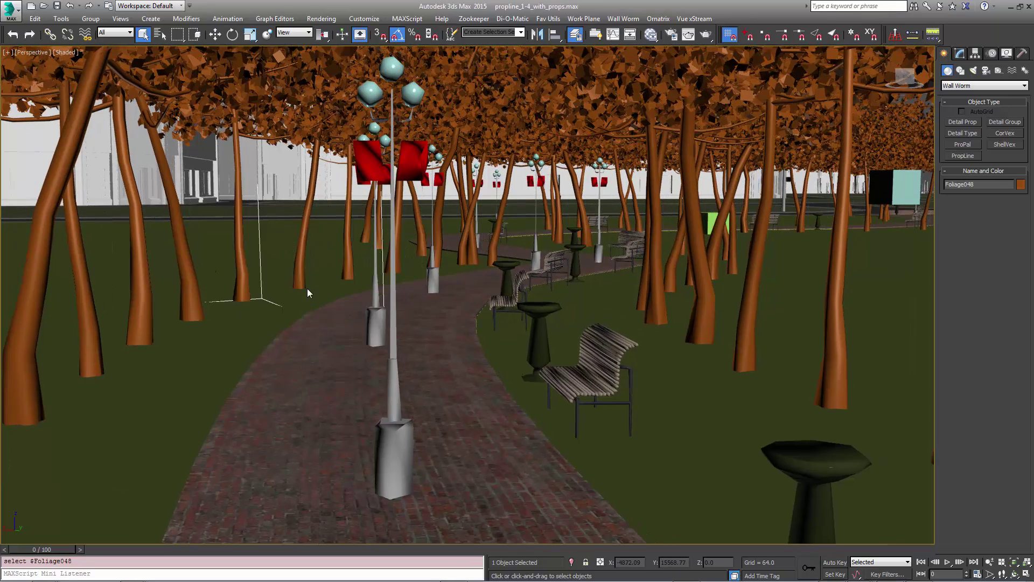
middle_click_drag(609, 384, 509, 360)
scroll(501, 323, "up", 8)
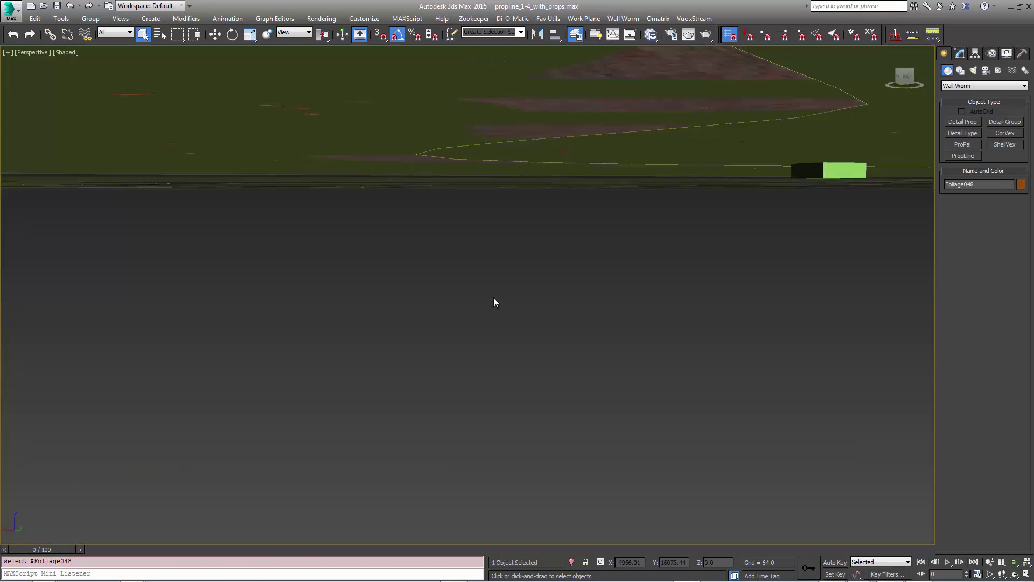
middle_click_drag(493, 297, 719, 466)
scroll(662, 383, "down", 6)
scroll(750, 464, "up", 3)
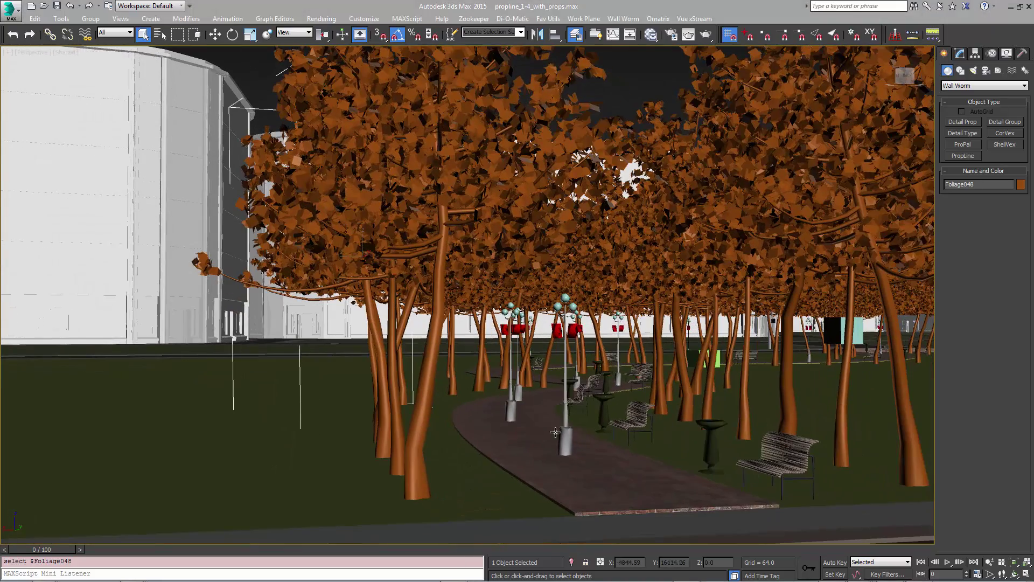
Delete three unwanted drinking fountains beside the benches along the near stretch of the path.
scroll(598, 426, "up", 5)
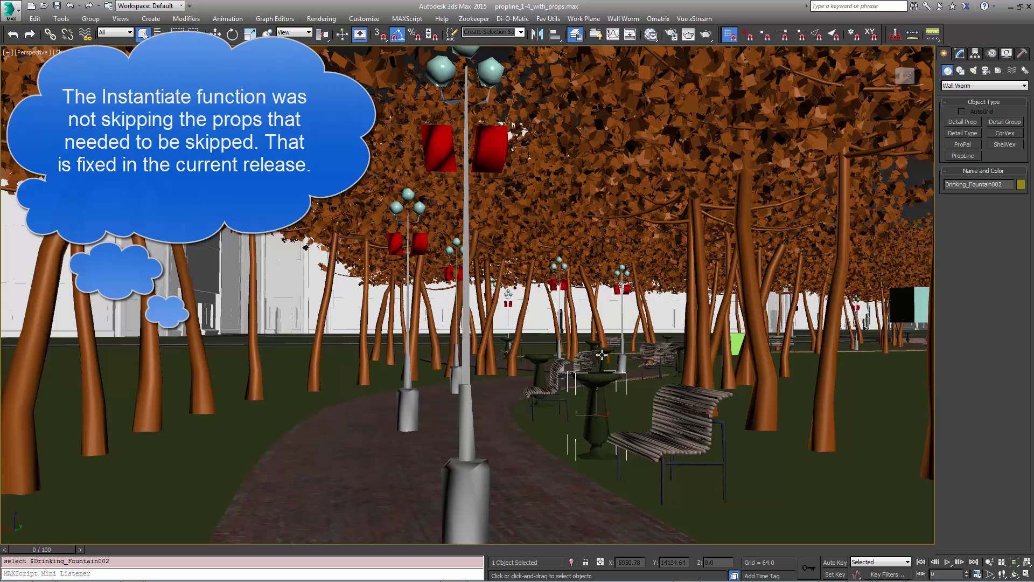
left_click(594, 343)
key("Delete")
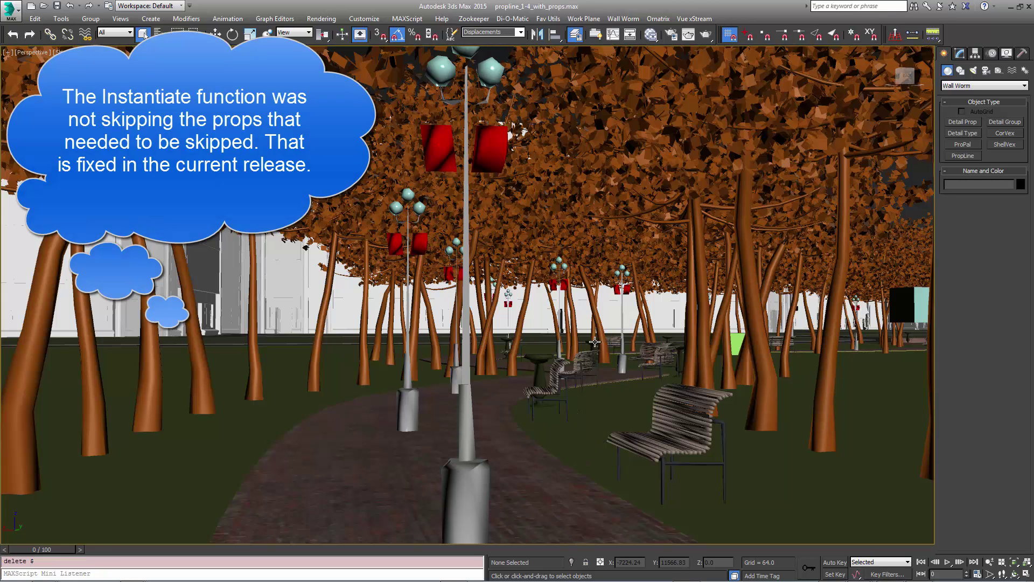
left_click(538, 364)
key("Delete")
left_click(506, 339)
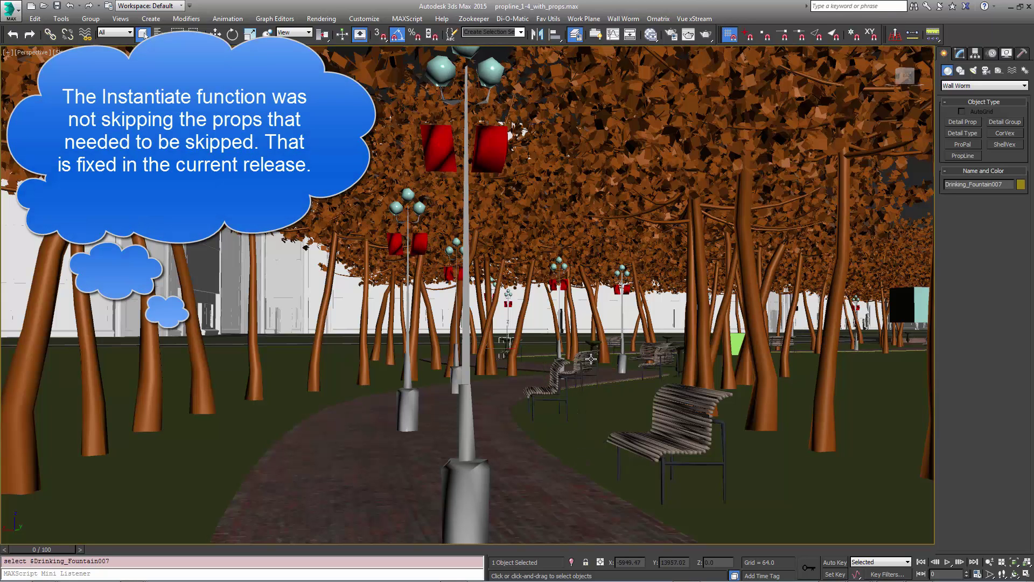
key("Delete")
Select three more drinking fountains along the farther stretch of the path and delete them together.
scroll(636, 364, "up", 5)
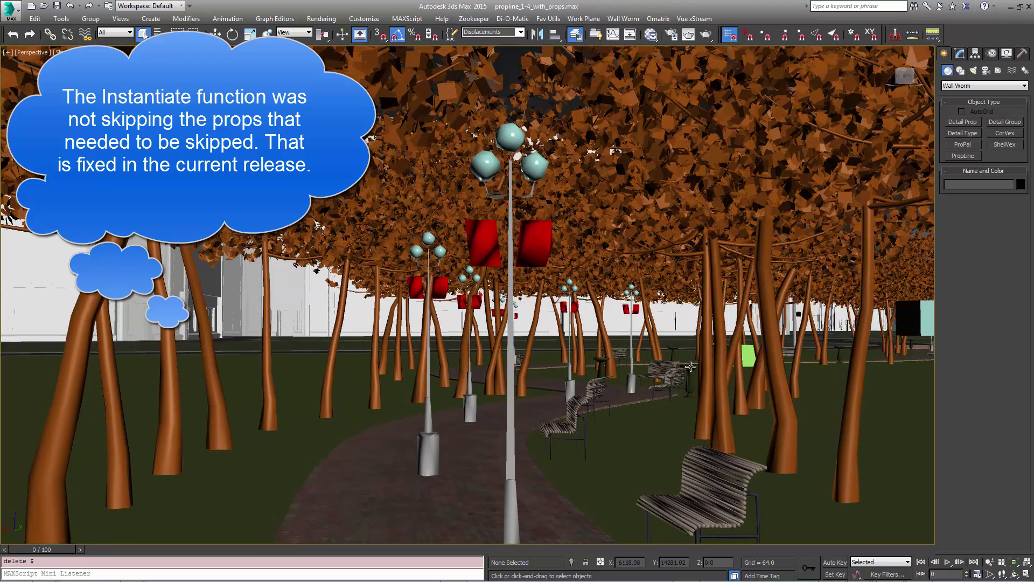
scroll(684, 431, "down", 10)
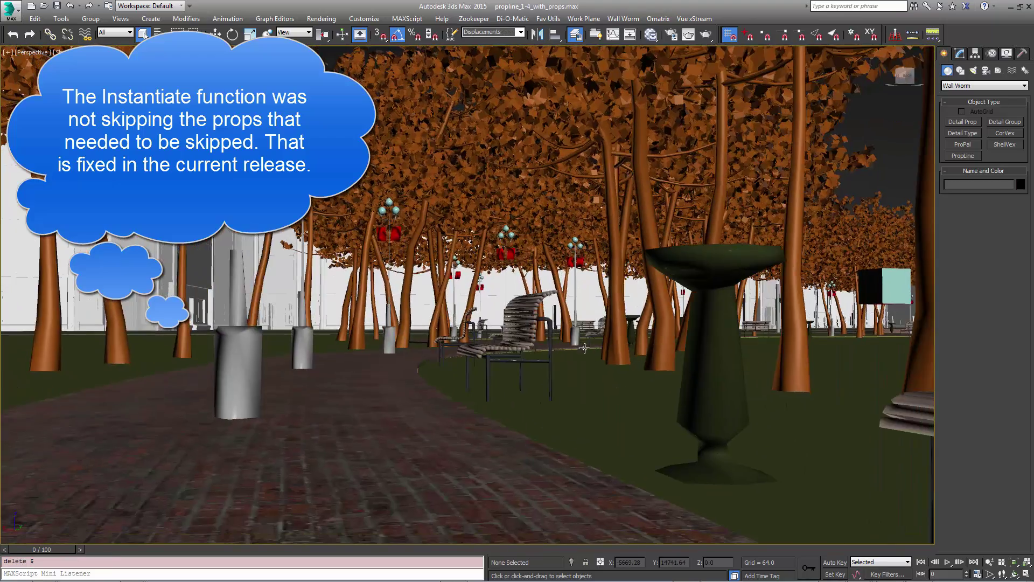
middle_click_drag(641, 412, 738, 453, "alt")
middle_click_drag(727, 401, 630, 503)
scroll(631, 503, "up", 10)
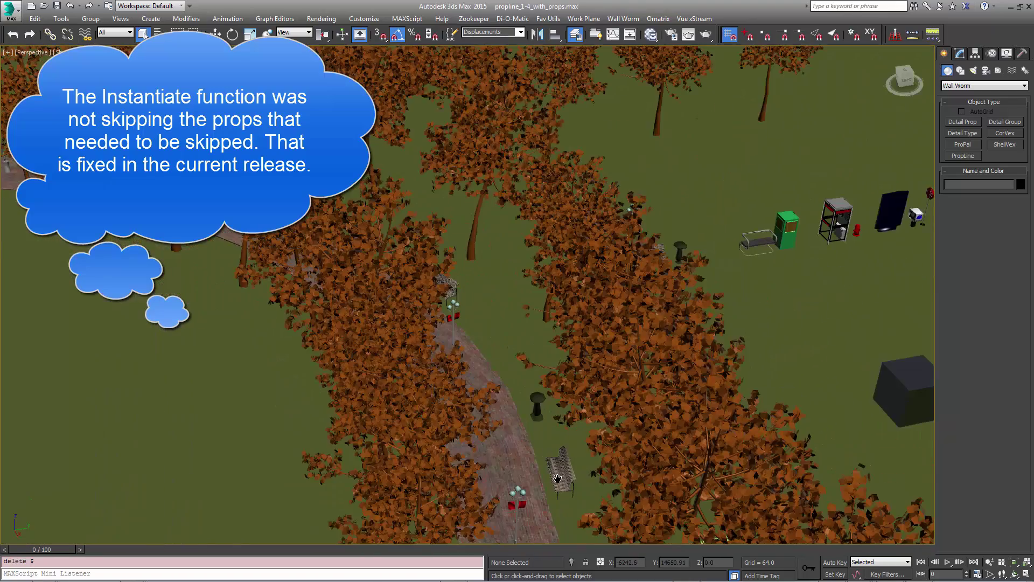
middle_click_drag(557, 478, 594, 538)
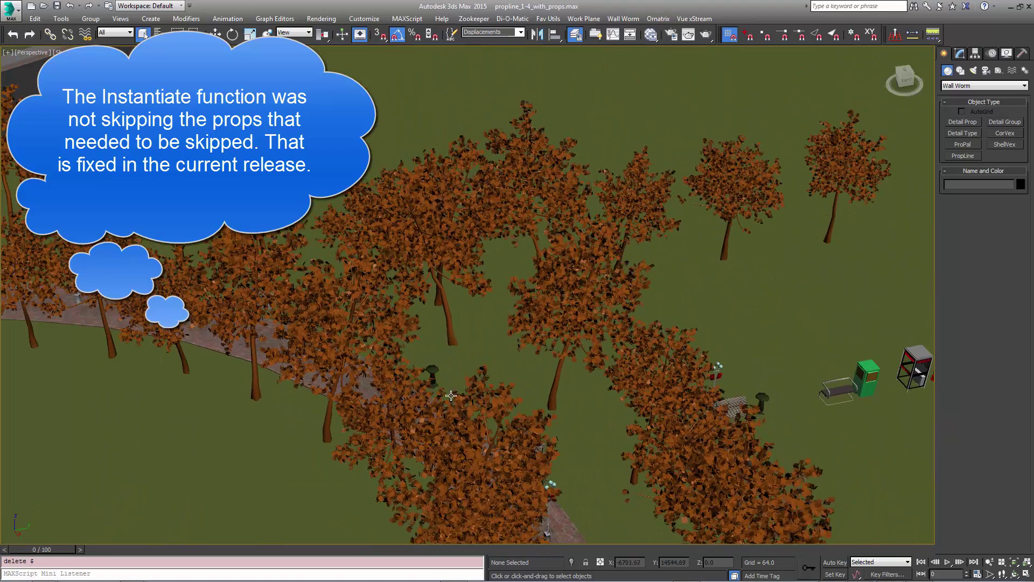
left_click(430, 365)
middle_click_drag(555, 430, 372, 402, "alt")
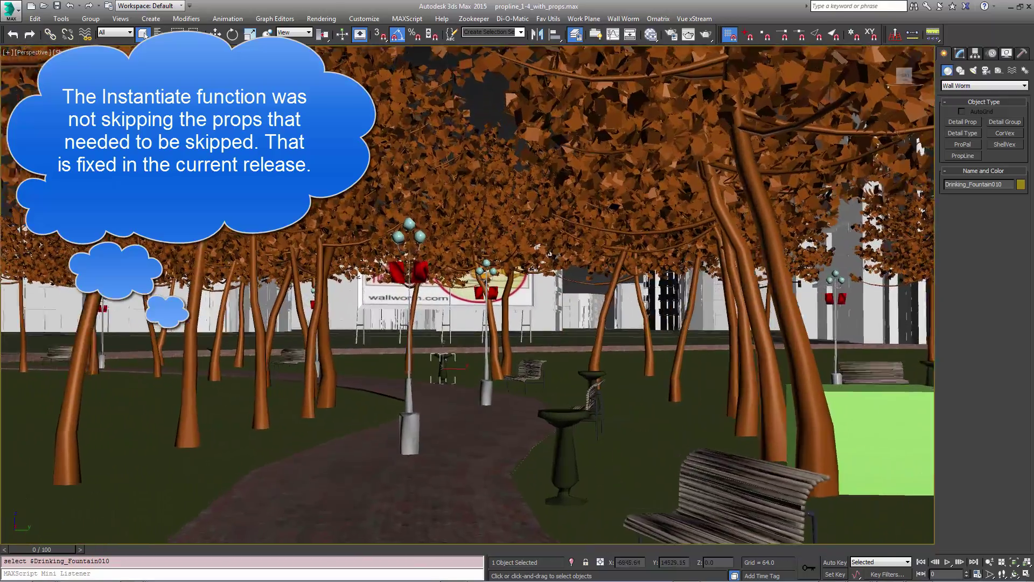
scroll(498, 391, "up", 3)
scroll(498, 391, "down", 2)
middle_click_drag(498, 391, 604, 448)
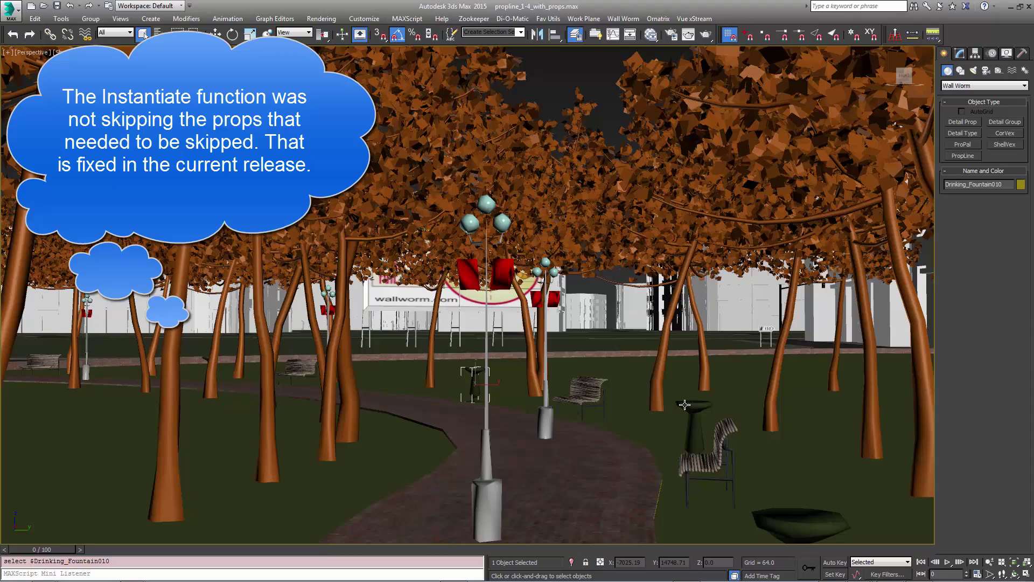
middle_click_drag(278, 386, 369, 386)
mouse_move(233, 368)
middle_mouse_down()
mouse_move(455, 401)
mouse_move(561, 401)
middle_mouse_up()
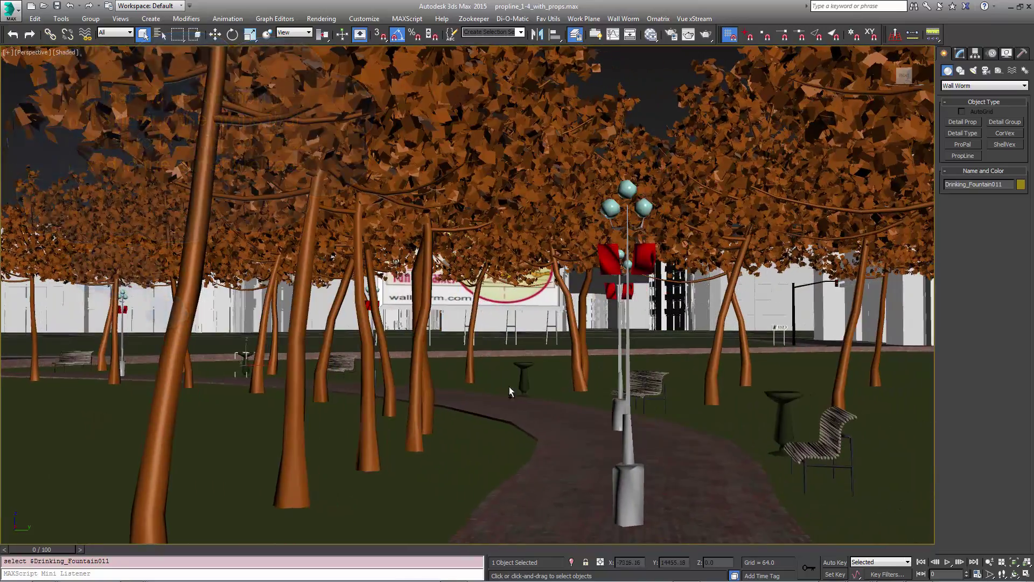
left_click(524, 379, "ctrl")
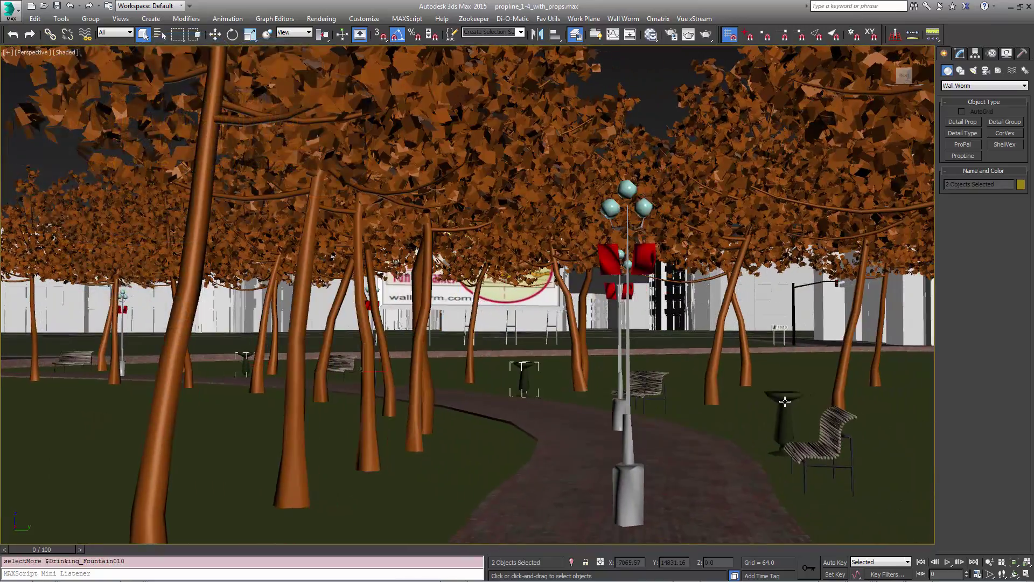
left_click(781, 411, "ctrl")
key("Delete")
Select PropLine002, review its prop list in the PropLine Manager with Foliage002 highlighted, and close the manager.
middle_click_drag(781, 410, 889, 415)
scroll(781, 468, "down", 5)
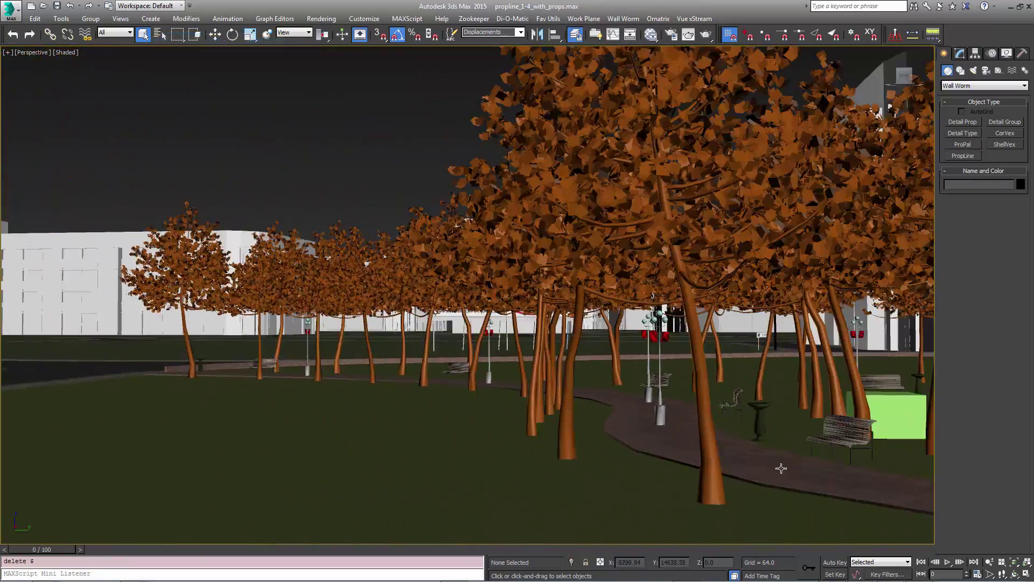
middle_click_drag(781, 467, 341, 415)
middle_click_drag(539, 438, 492, 440)
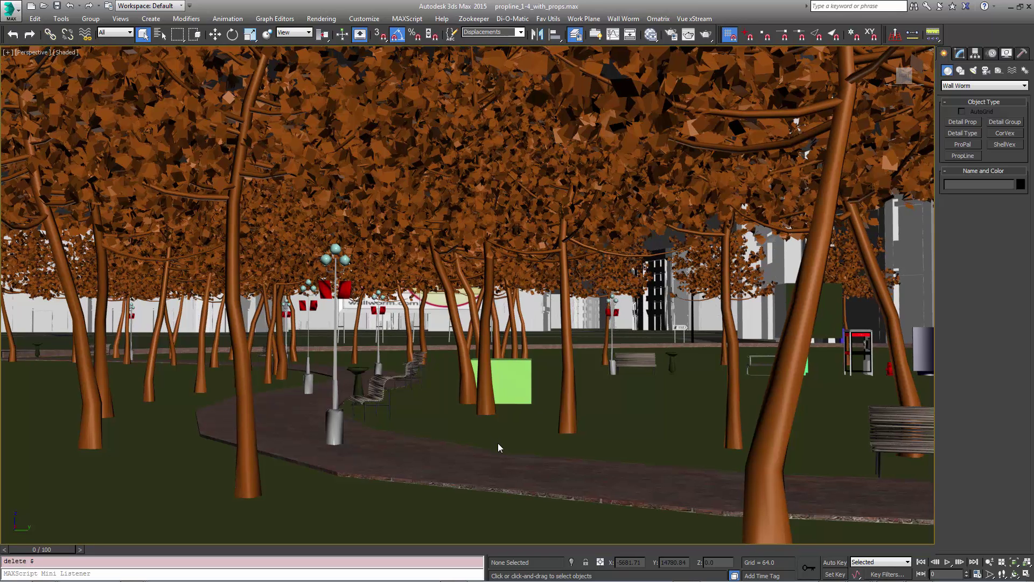
left_click(507, 383)
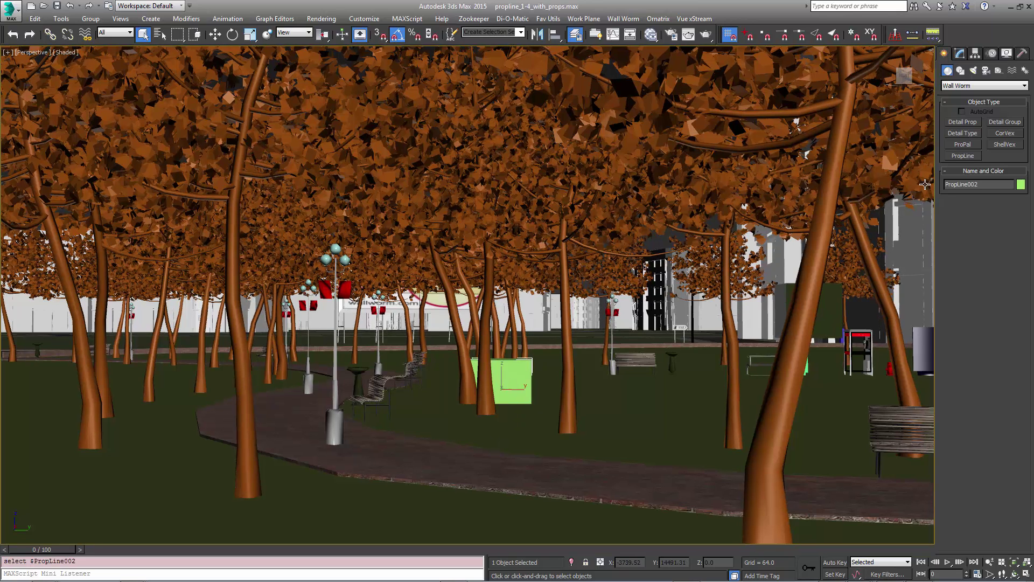
left_click(961, 53)
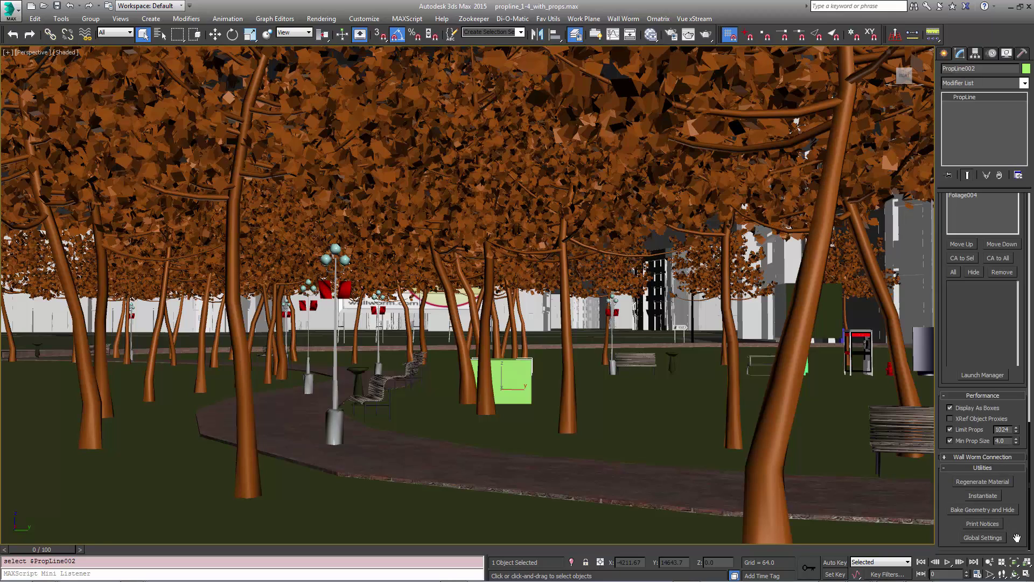
left_click(988, 374)
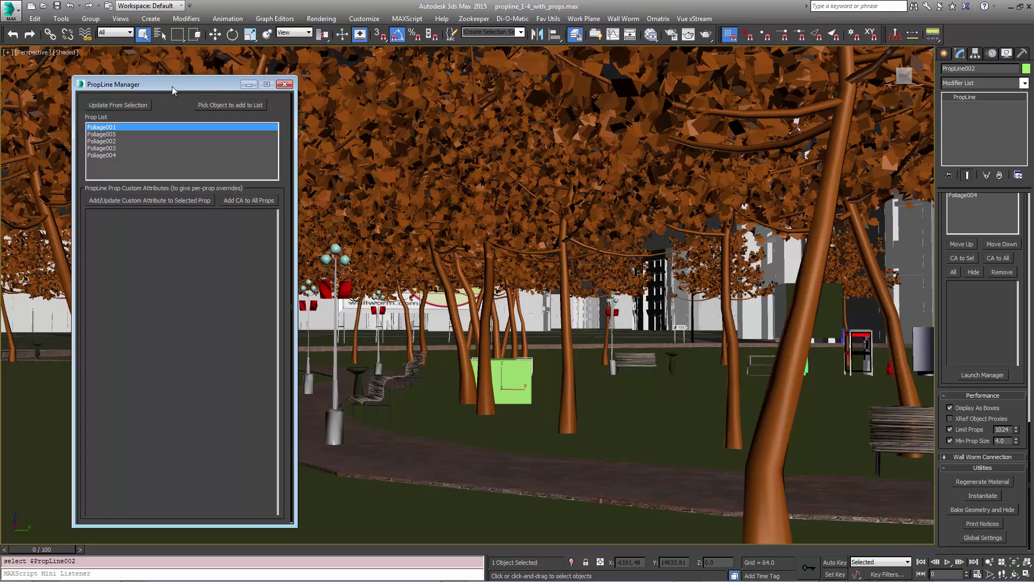
left_click_drag(172, 90, 120, 93)
left_click(54, 144)
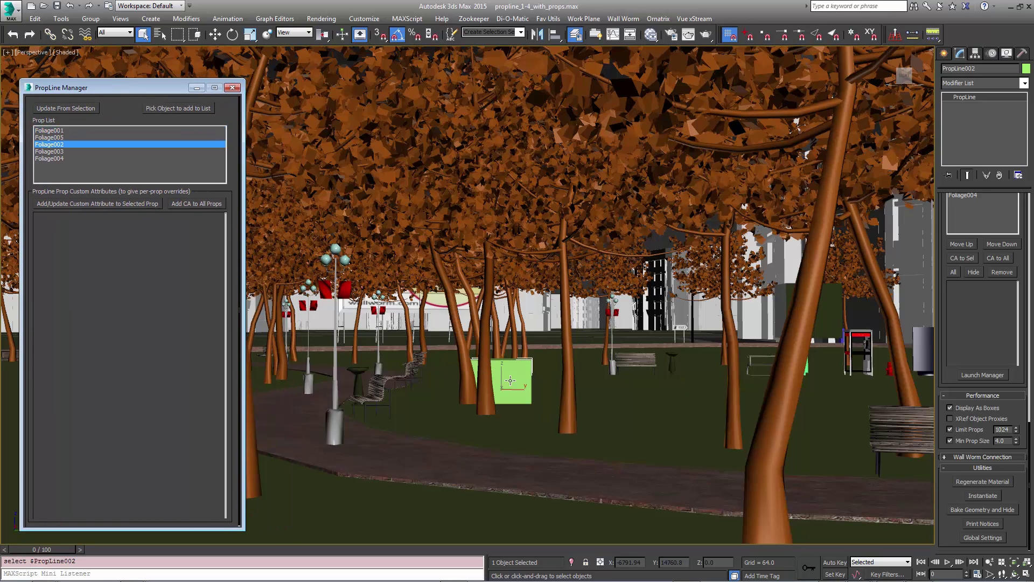
left_click(232, 87)
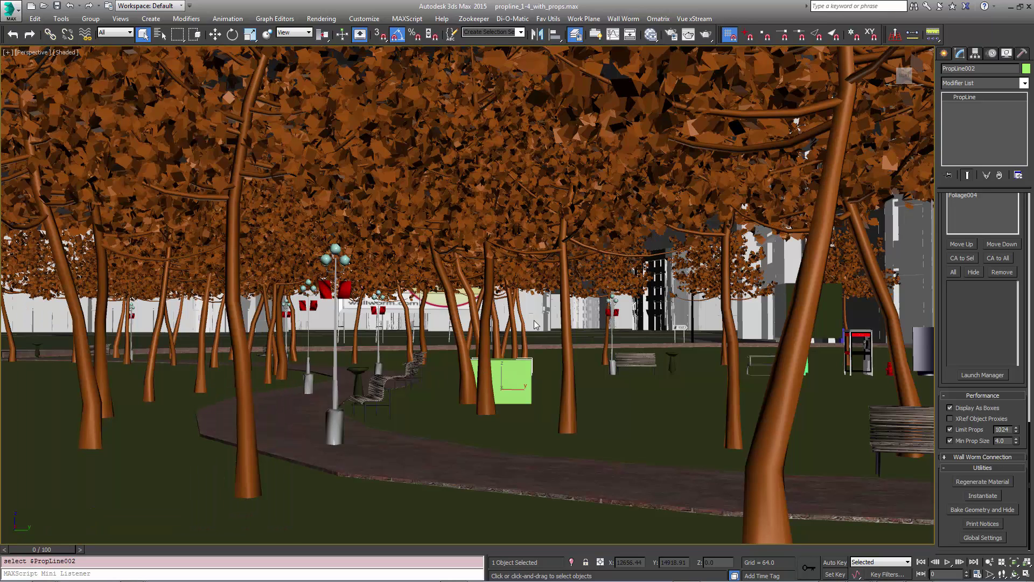